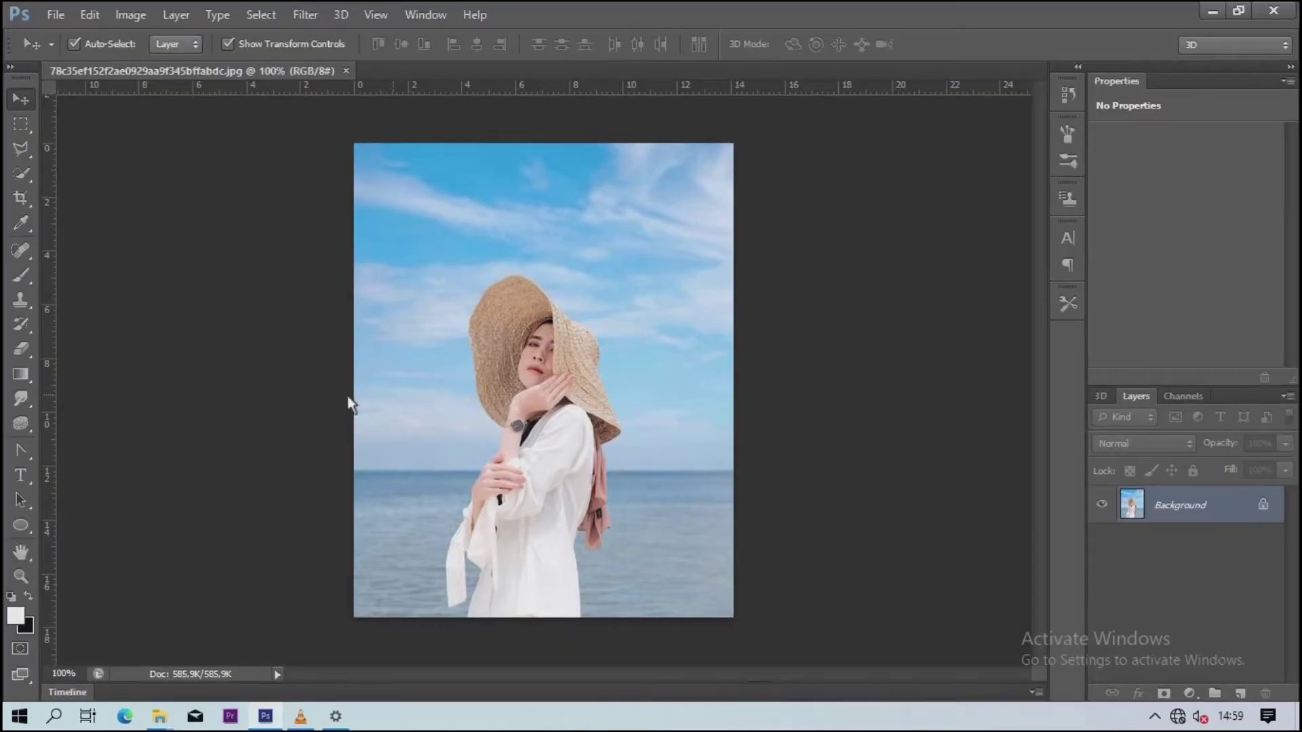
Step: Resample the image to 300 pixels/inch in Image Size (1667×2083 px)
{"action": "left_click", "coordinate": [139, 18]}
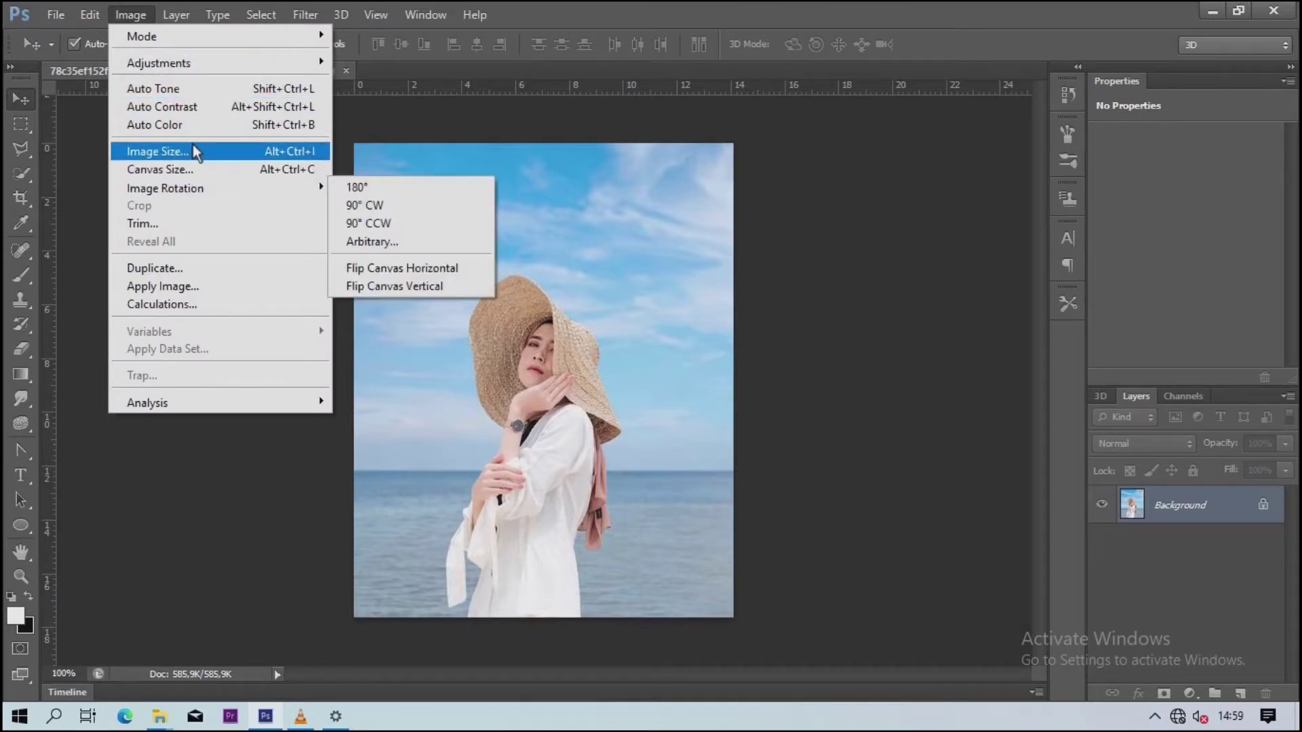
{"action": "left_click", "coordinate": [191, 151]}
{"action": "left_click_drag", "start_coordinate": [553, 335], "coordinate": [509, 342]}
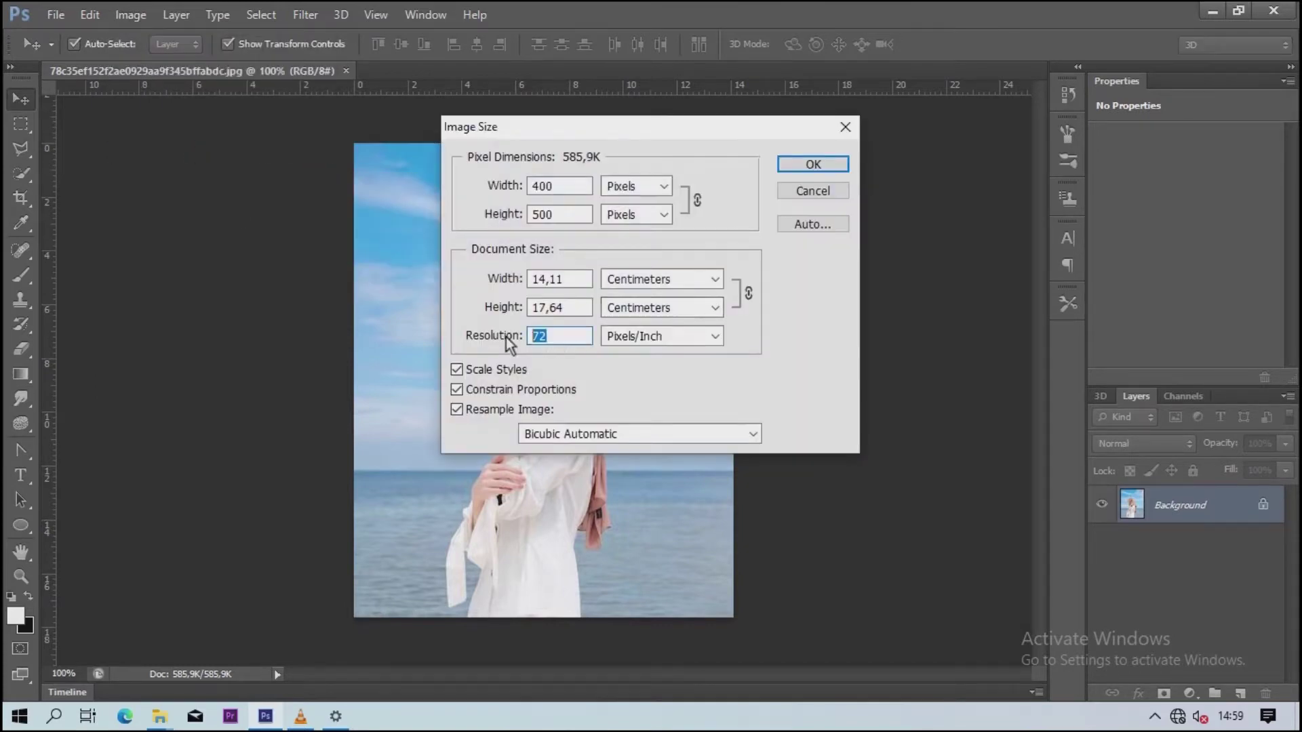
{"action": "type", "text": "30"}
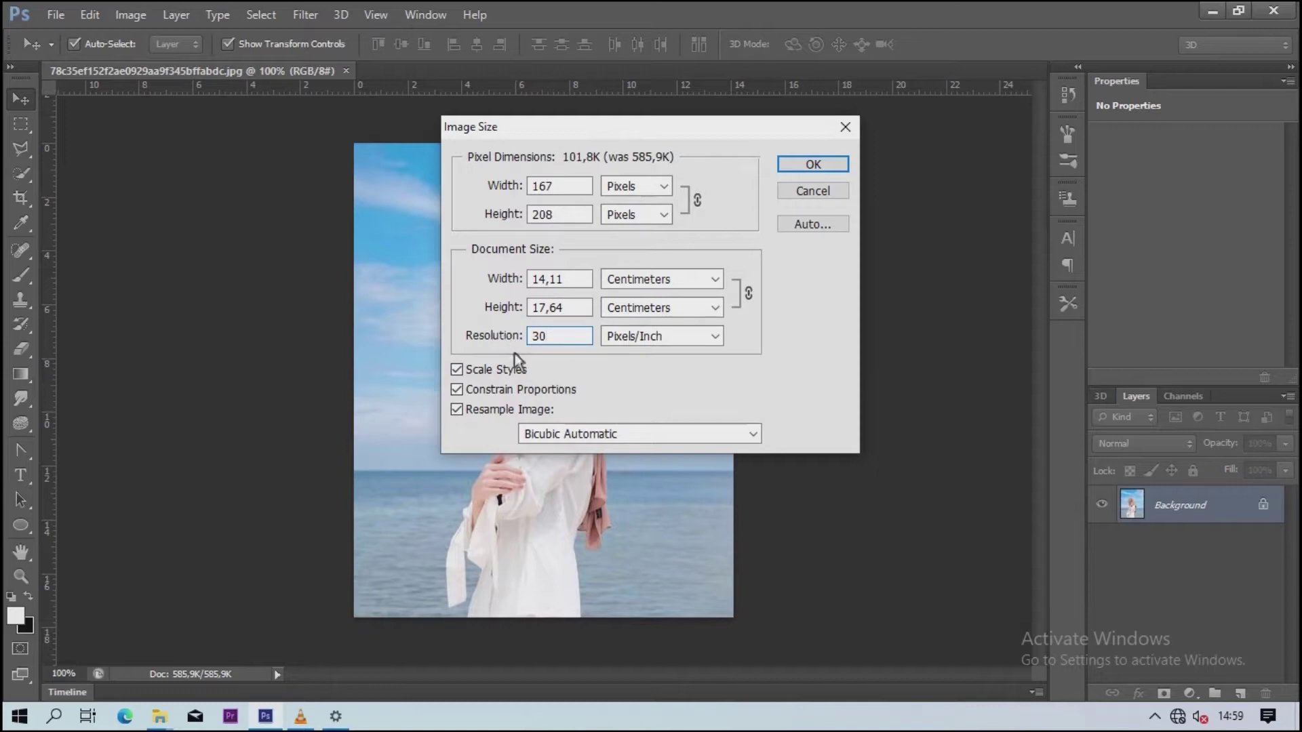
{"action": "type", "text": "0"}
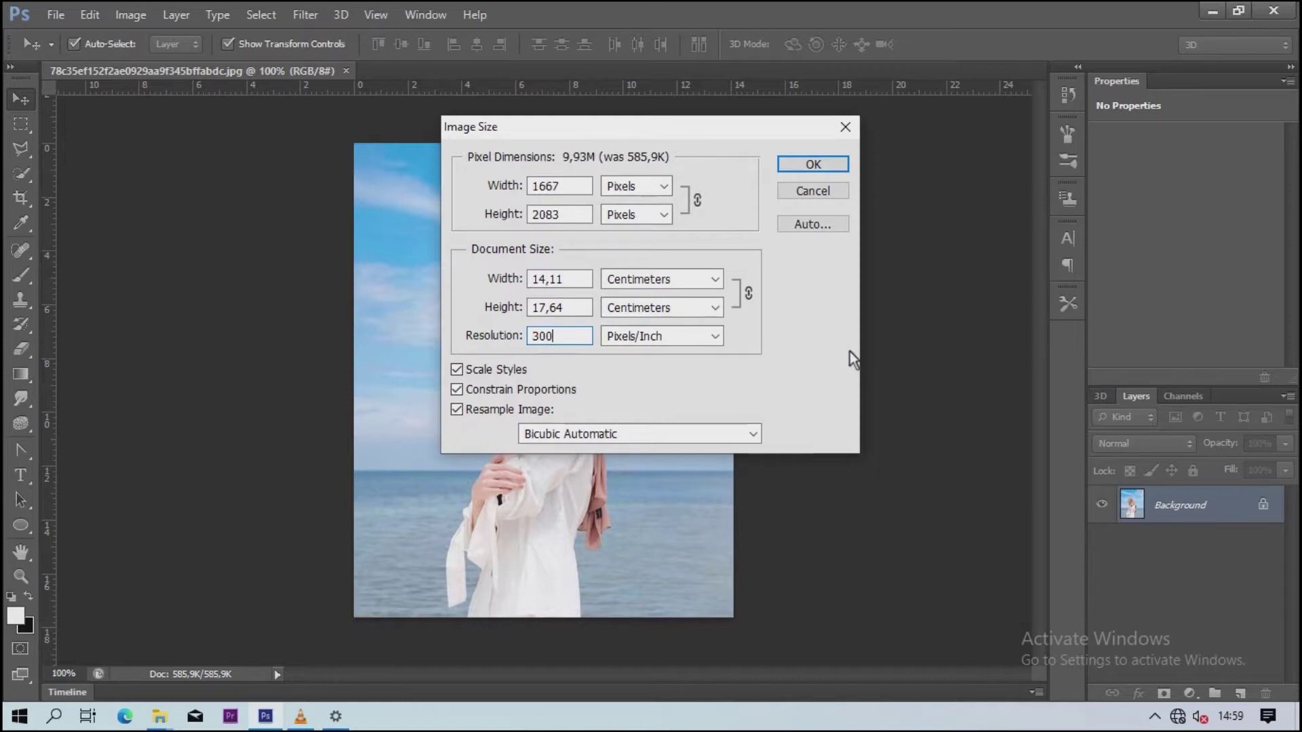
{"action": "key", "text": "Return"}
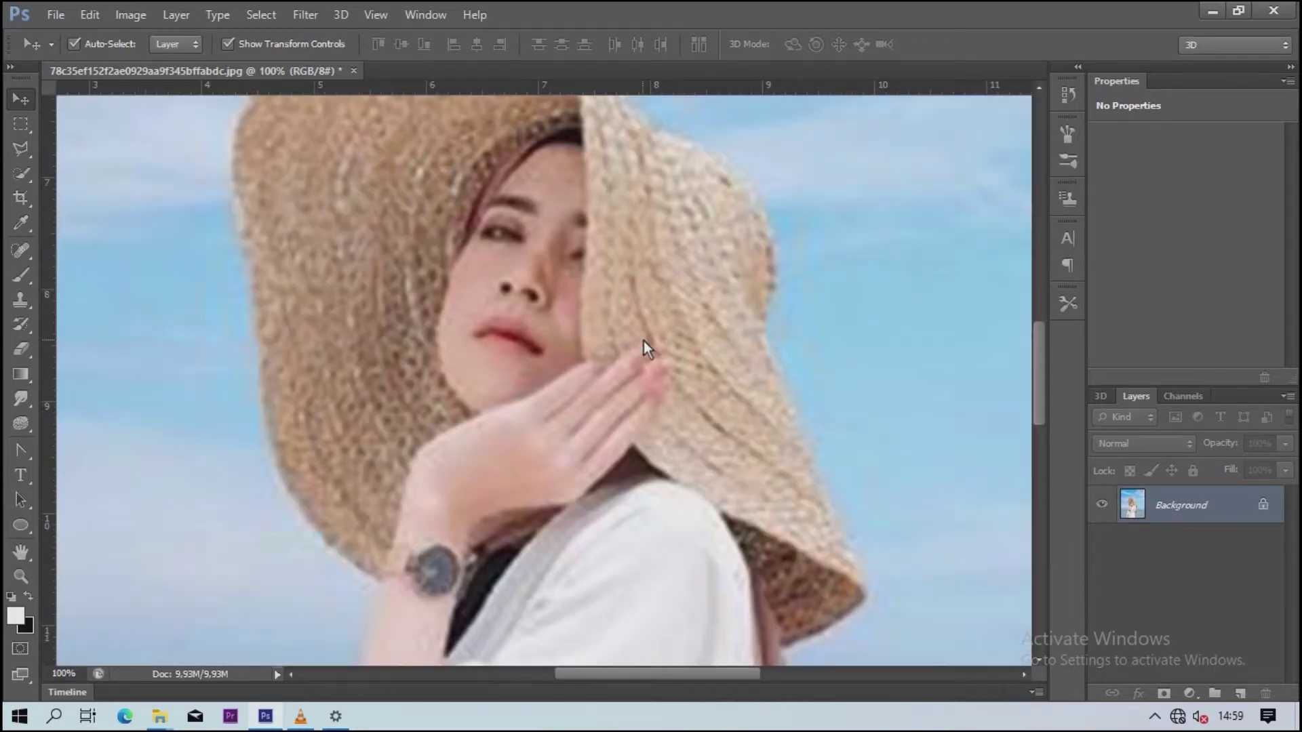
Step: Fit the whole photo on screen and select the Pen Tool
{"action": "key", "text": "ctrl+0"}
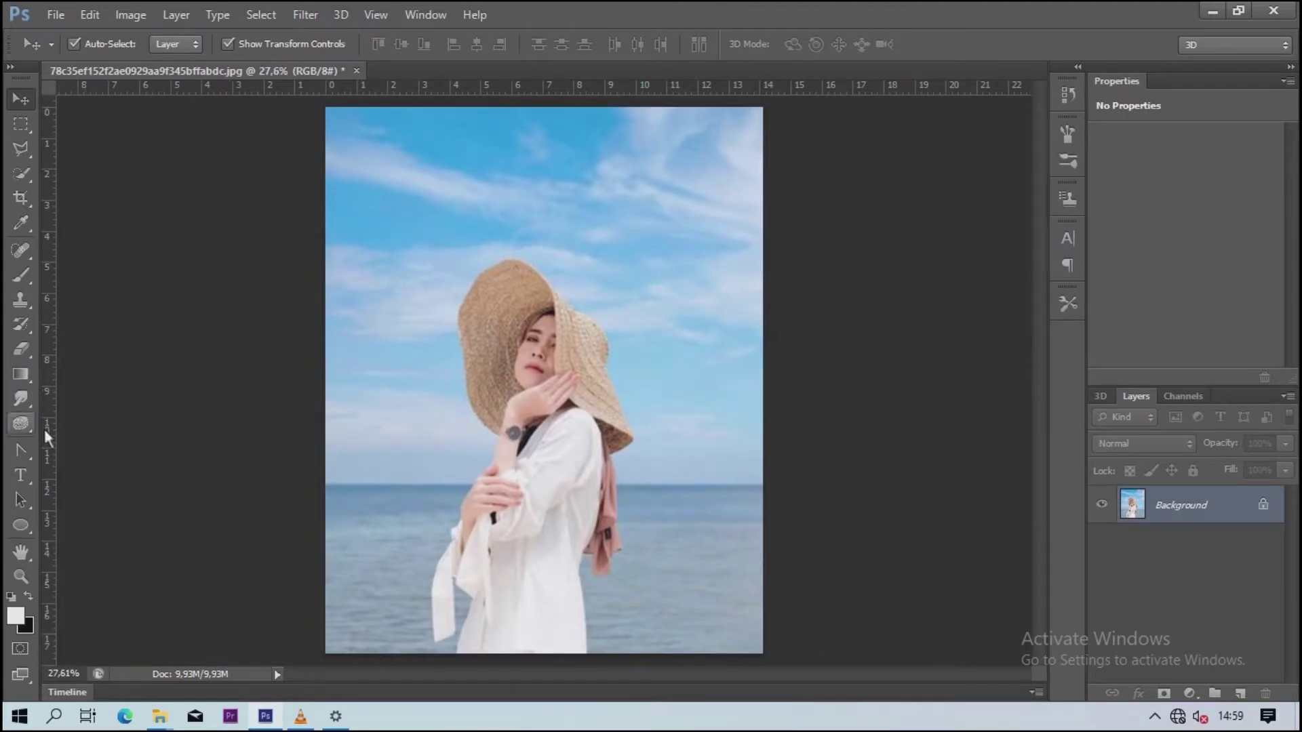
{"action": "right_click", "coordinate": [30, 457]}
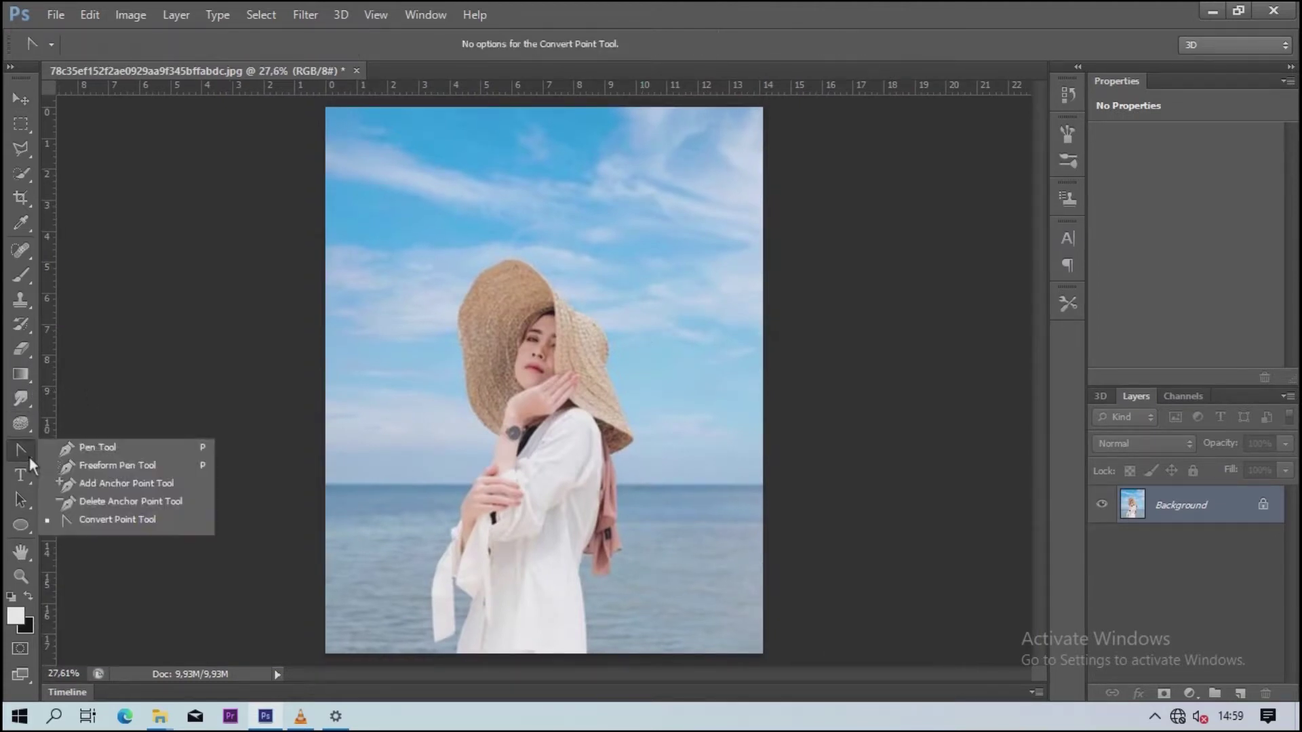
{"action": "left_click", "coordinate": [96, 448]}
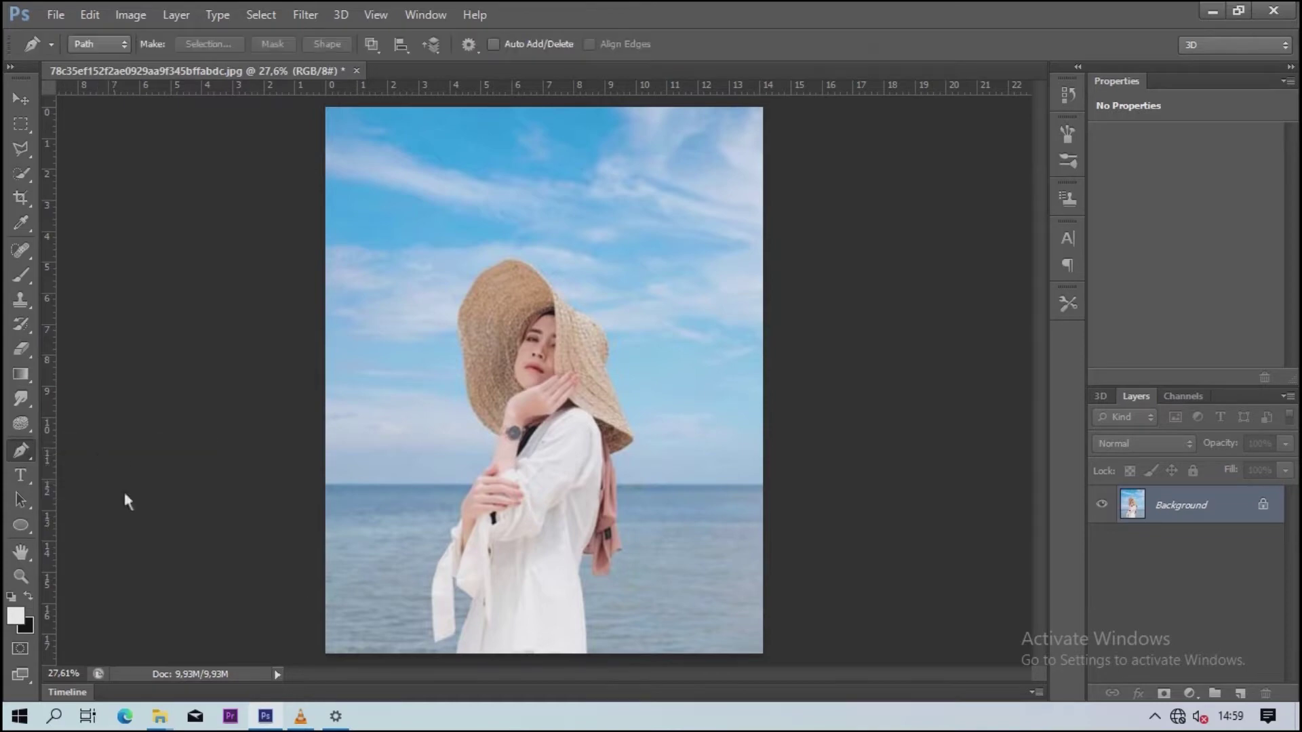
Step: Start the pen path at the sleeve's bottom and place anchors along the sleeve's edge
{"action": "scroll", "coordinate": [466, 653], "scroll_direction": "up", "scroll_amount": 3}
{"action": "scroll", "coordinate": [459, 653], "scroll_direction": "up", "scroll_amount": 2}
{"action": "left_click", "coordinate": [450, 654]}
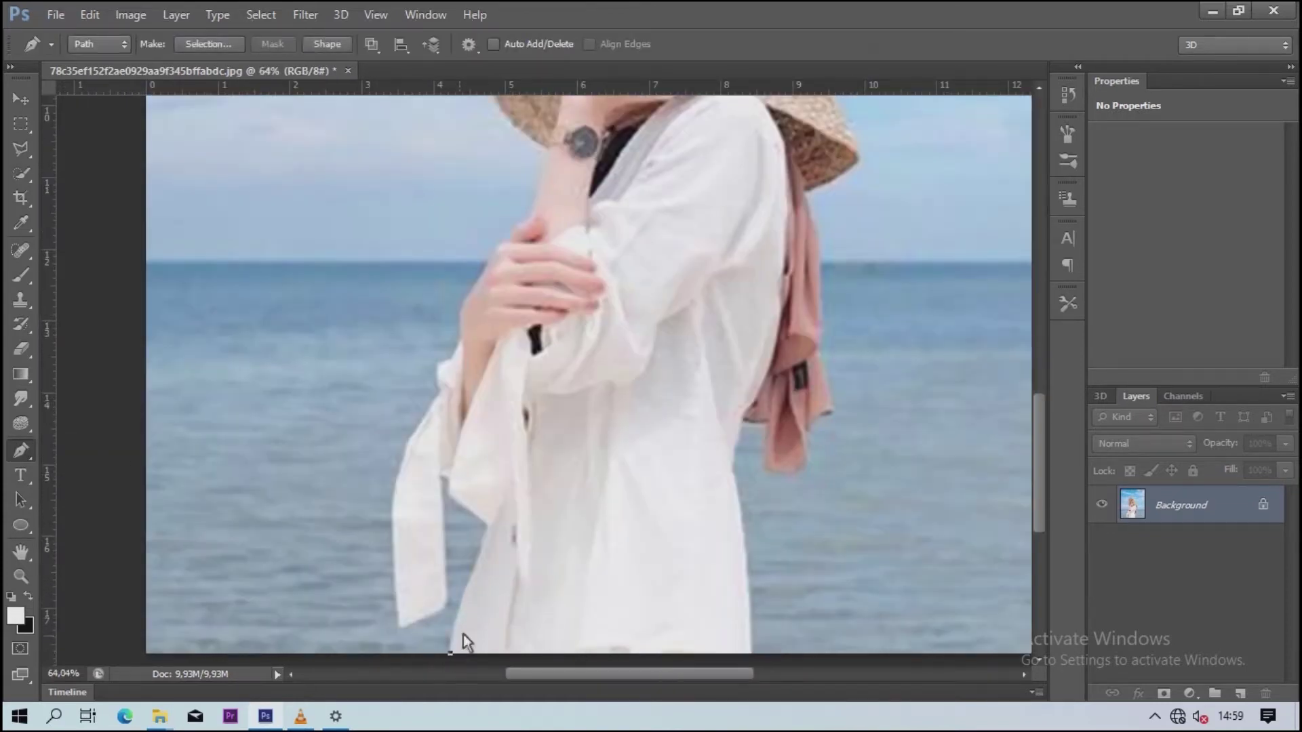
{"action": "left_click", "coordinate": [489, 525]}
{"action": "scroll", "coordinate": [488, 525], "scroll_direction": "up", "scroll_amount": 3}
{"action": "left_click", "coordinate": [455, 490]}
{"action": "left_click", "coordinate": [450, 461]}
{"action": "scroll", "coordinate": [447, 468], "scroll_direction": "down", "scroll_amount": 2}
{"action": "left_click", "coordinate": [444, 579]}
{"action": "left_click", "coordinate": [378, 637]}
Step: Continue the path up the arm, past the hand and wrist, along the hat's edge
{"action": "left_click", "coordinate": [375, 364]}
{"action": "scroll", "coordinate": [384, 340], "scroll_direction": "up", "scroll_amount": 4}
{"action": "left_click", "coordinate": [432, 395]}
{"action": "left_click", "coordinate": [469, 311]}
{"action": "scroll", "coordinate": [478, 302], "scroll_direction": "up", "scroll_amount": 2}
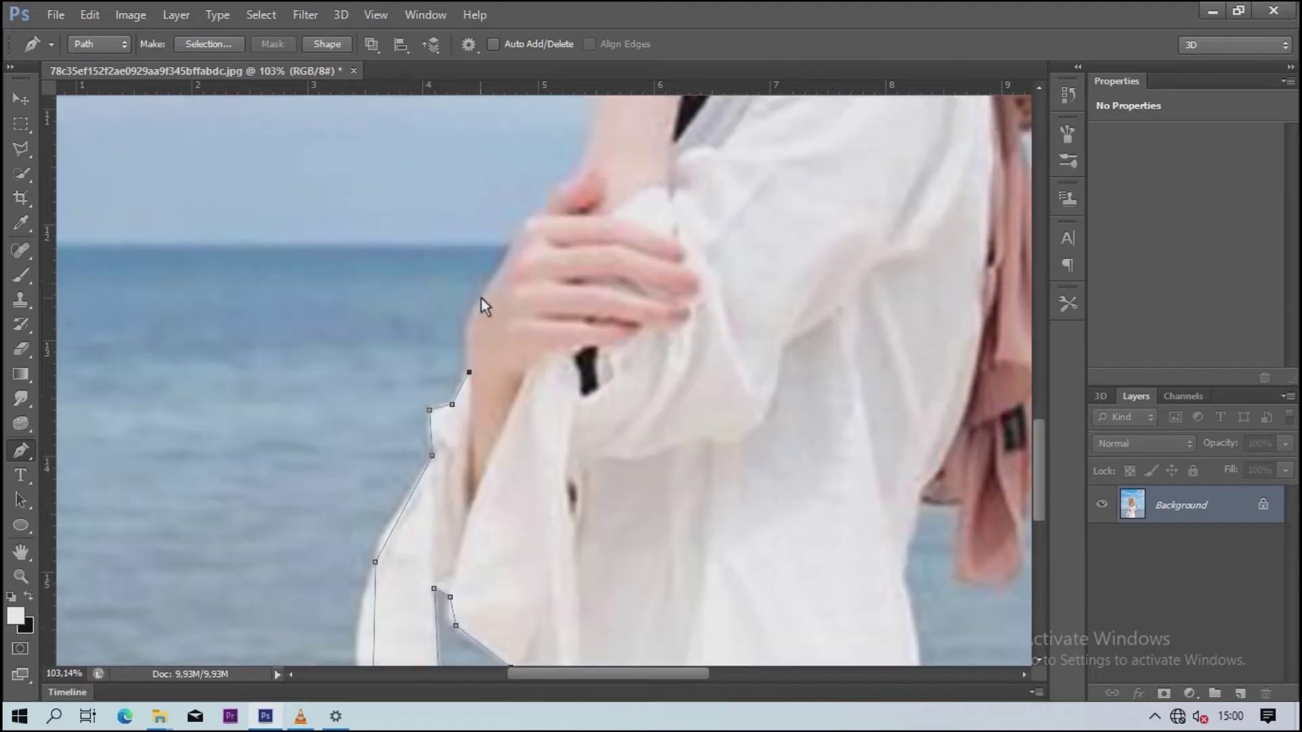
{"action": "scroll", "coordinate": [523, 211], "scroll_direction": "up", "scroll_amount": 1}
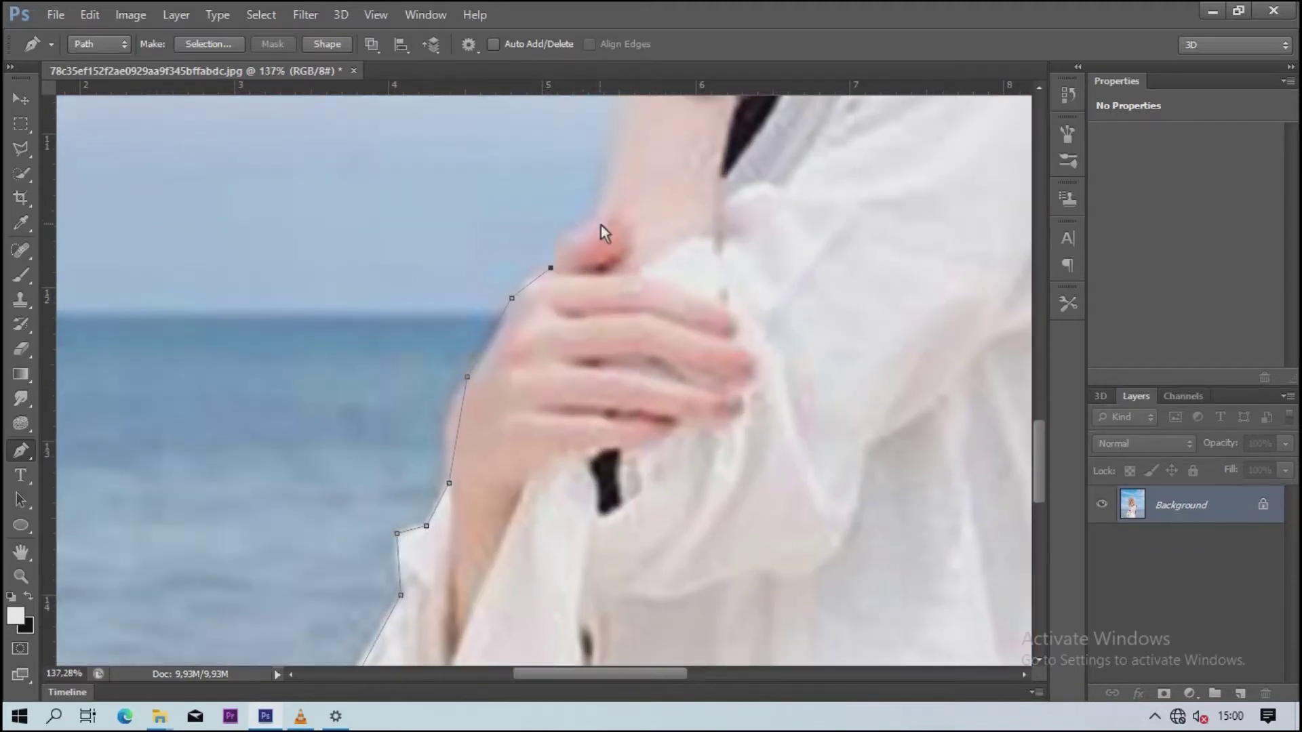
{"action": "scroll", "coordinate": [631, 224], "scroll_direction": "down", "scroll_amount": 2}
{"action": "left_click", "coordinate": [638, 244]}
{"action": "scroll", "coordinate": [503, 251], "scroll_direction": "down", "scroll_amount": 1}
{"action": "left_click", "coordinate": [503, 250]}
{"action": "scroll", "coordinate": [458, 165], "scroll_direction": "up", "scroll_amount": 1}
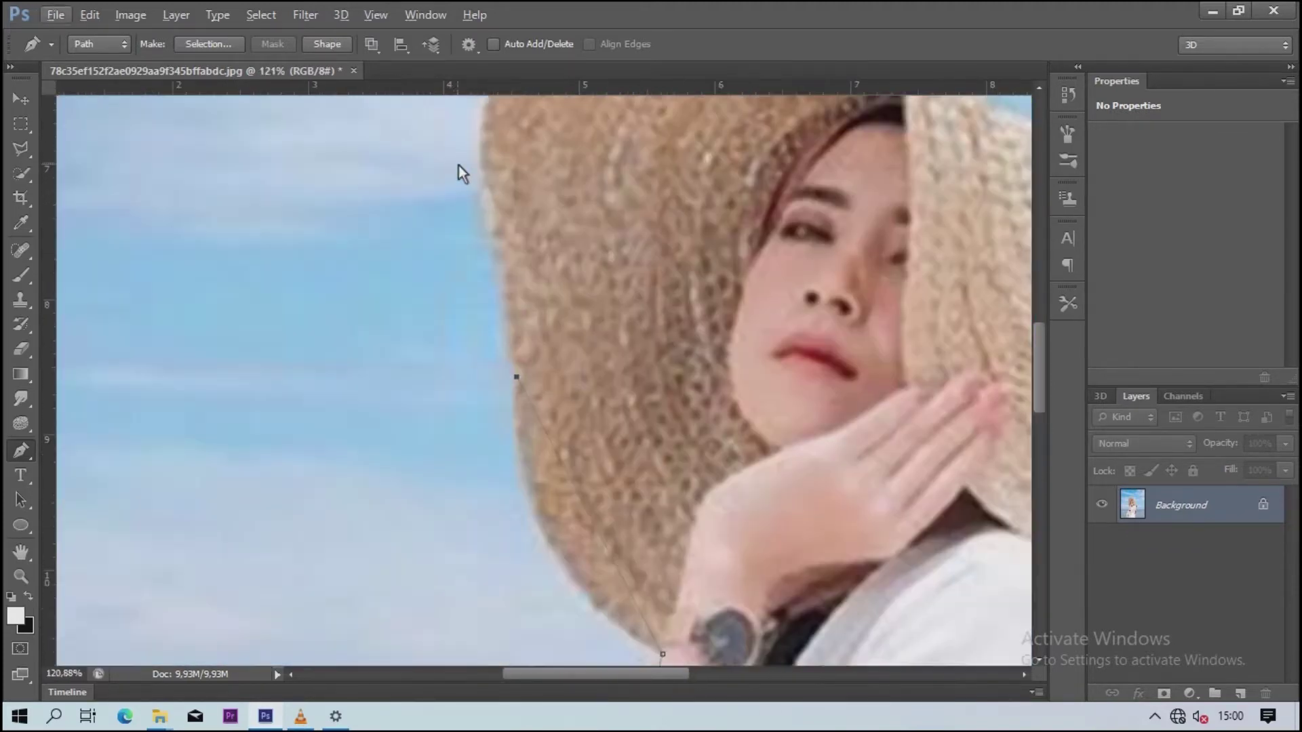
{"action": "scroll", "coordinate": [517, 271], "scroll_direction": "up", "scroll_amount": 3}
{"action": "left_click", "coordinate": [515, 303]}
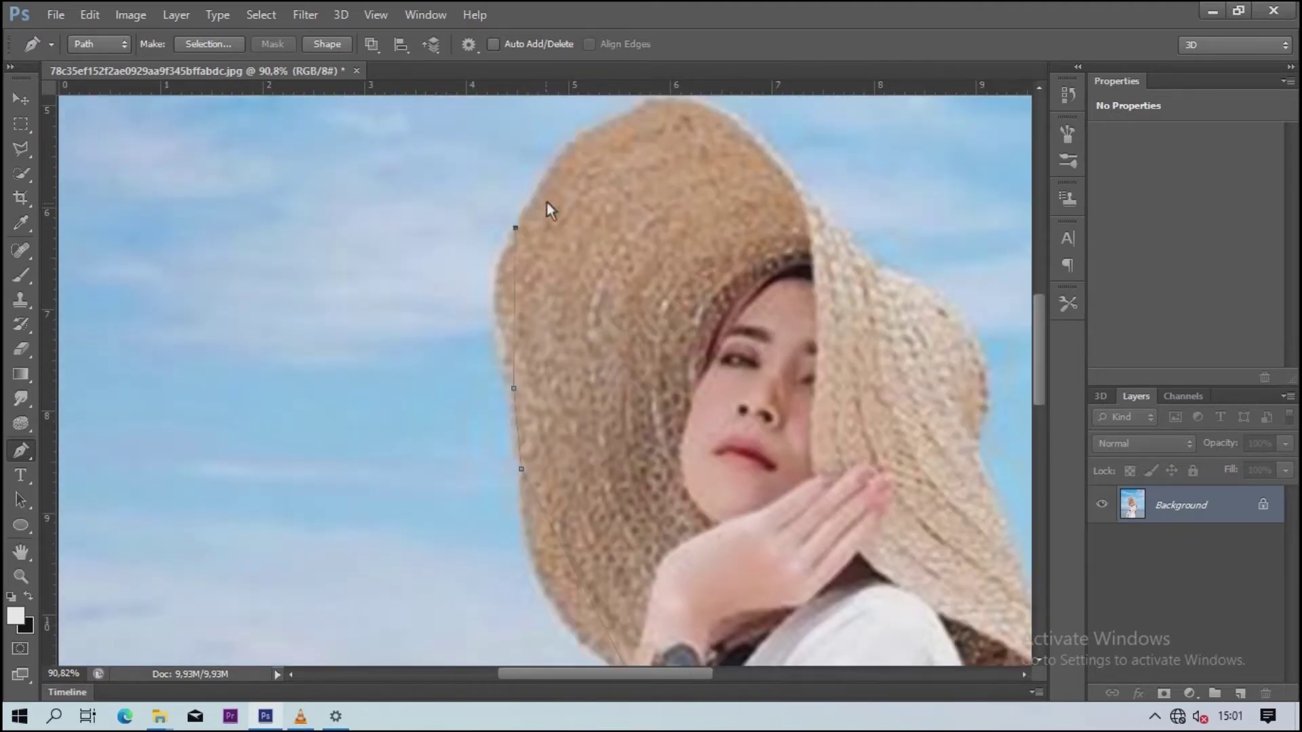
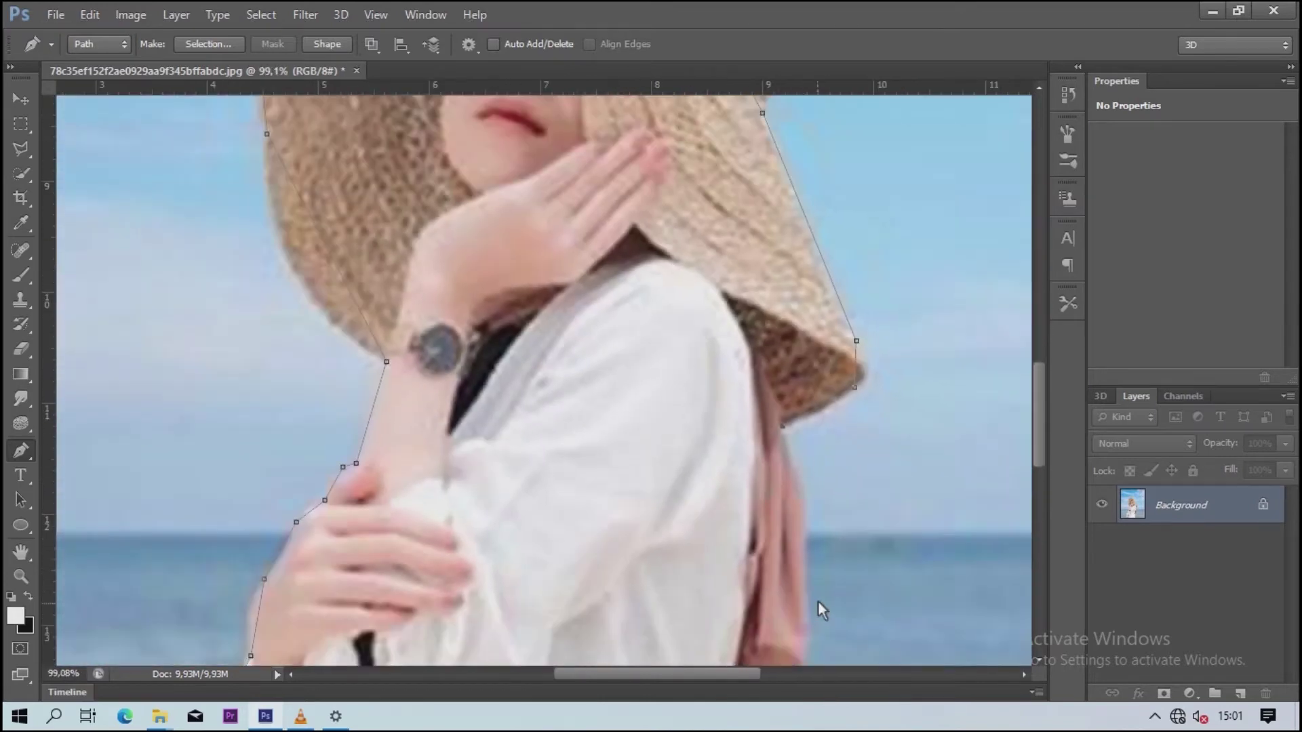
Step: Add the remaining pen anchors along the scarf and bottom edge to close the outline
{"action": "left_click", "coordinate": [804, 539]}
{"action": "scroll", "coordinate": [804, 539], "scroll_direction": "up", "scroll_amount": 1}
{"action": "scroll", "coordinate": [800, 609], "scroll_direction": "down", "scroll_amount": 1}
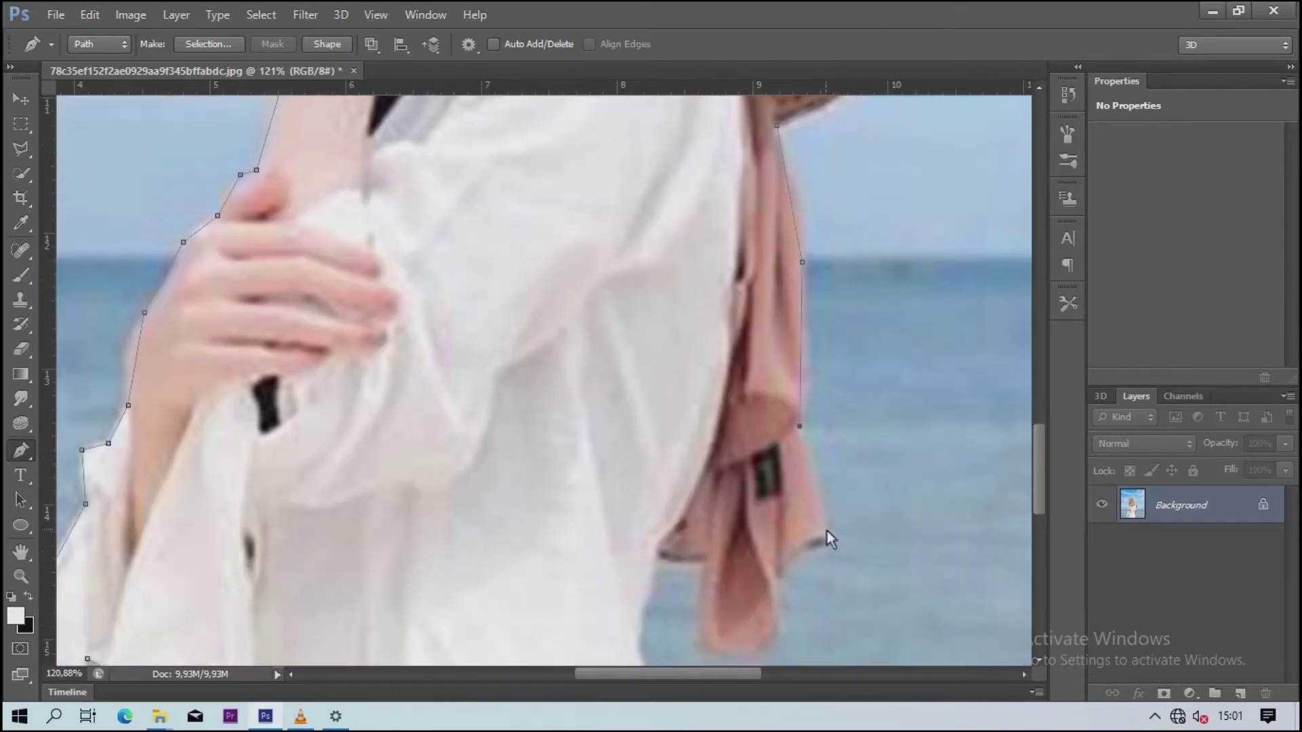
{"action": "left_click", "coordinate": [811, 602]}
{"action": "left_click", "coordinate": [782, 642]}
{"action": "scroll", "coordinate": [735, 420], "scroll_direction": "down", "scroll_amount": 5}
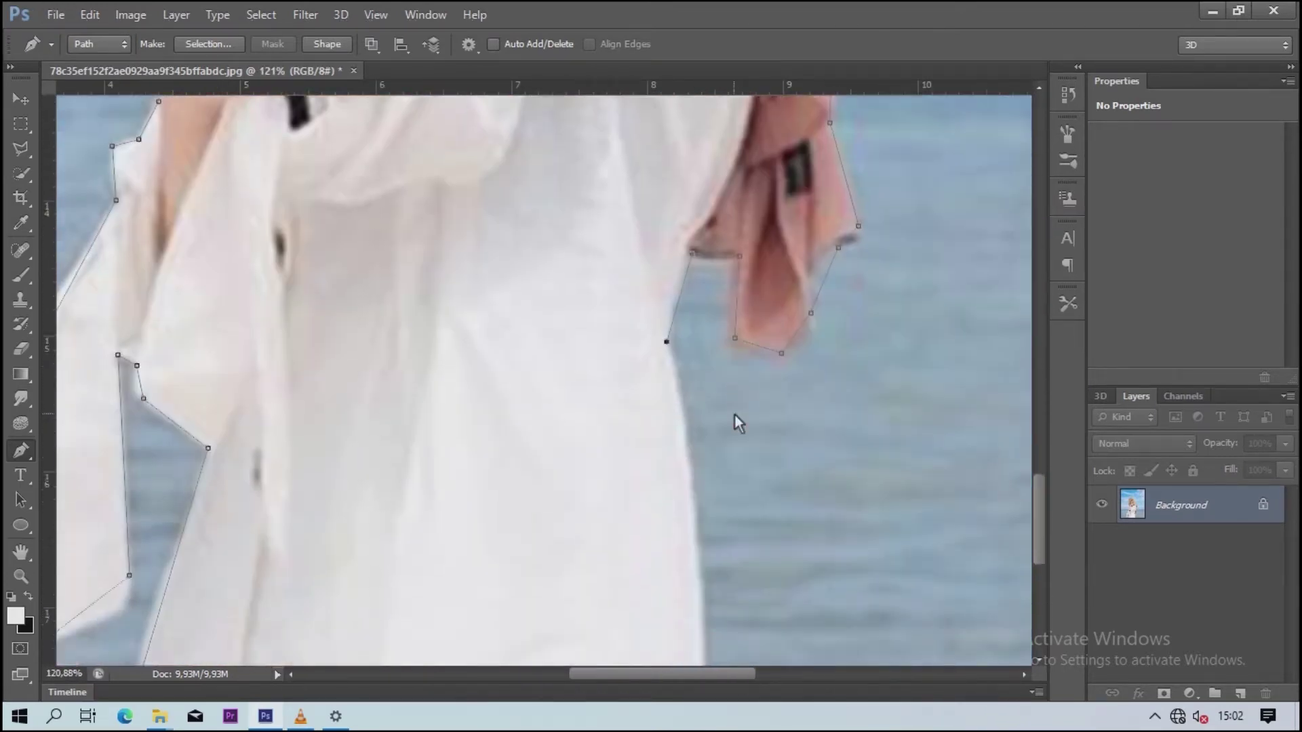
{"action": "scroll", "coordinate": [735, 420], "scroll_direction": "down", "scroll_amount": 2}
{"action": "left_click", "coordinate": [366, 604]}
Step: Curve the bottom corners and left sleeve anchors with the Convert Point Tool
{"action": "right_click", "coordinate": [20, 449]}
{"action": "left_click", "coordinate": [74, 523]}
{"action": "scroll", "coordinate": [392, 596], "scroll_direction": "up", "scroll_amount": 2}
{"action": "scroll", "coordinate": [393, 597], "scroll_direction": "up", "scroll_amount": 2}
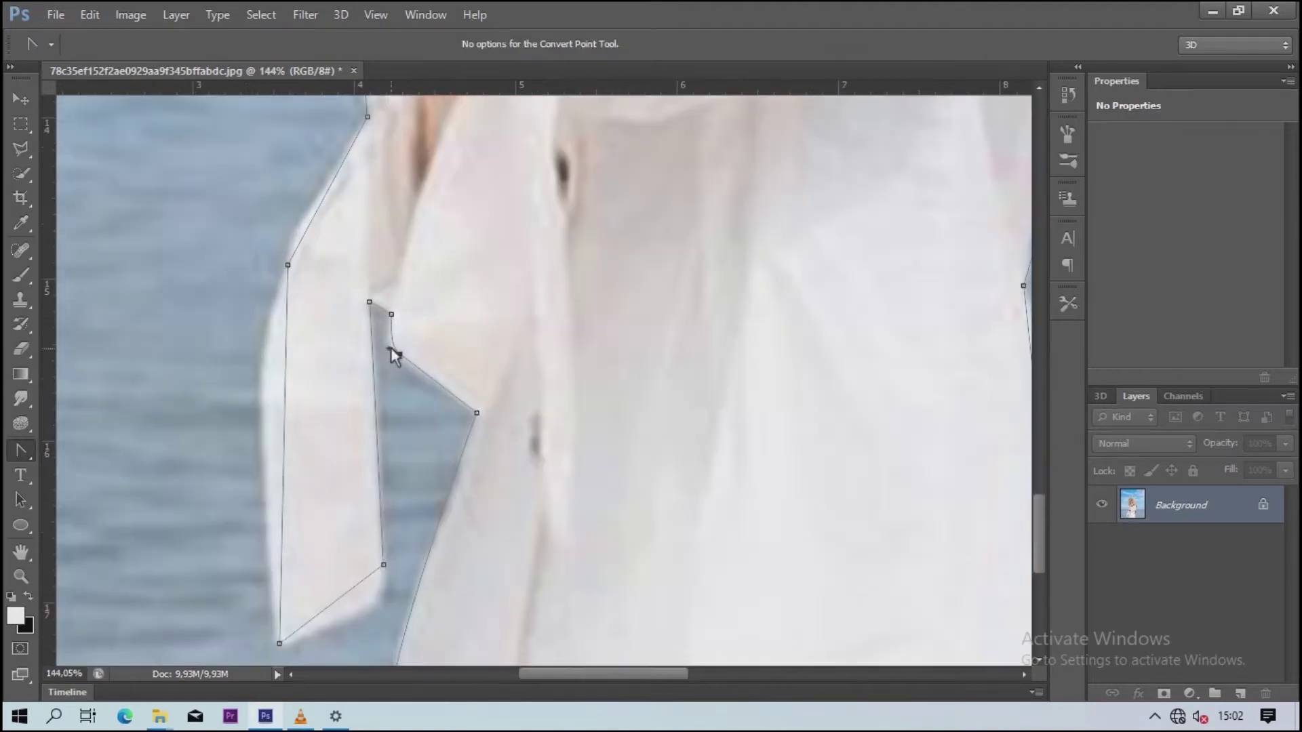
{"action": "left_click_drag", "start_coordinate": [279, 643], "coordinate": [313, 632]}
{"action": "left_click_drag", "start_coordinate": [387, 643], "coordinate": [374, 631]}
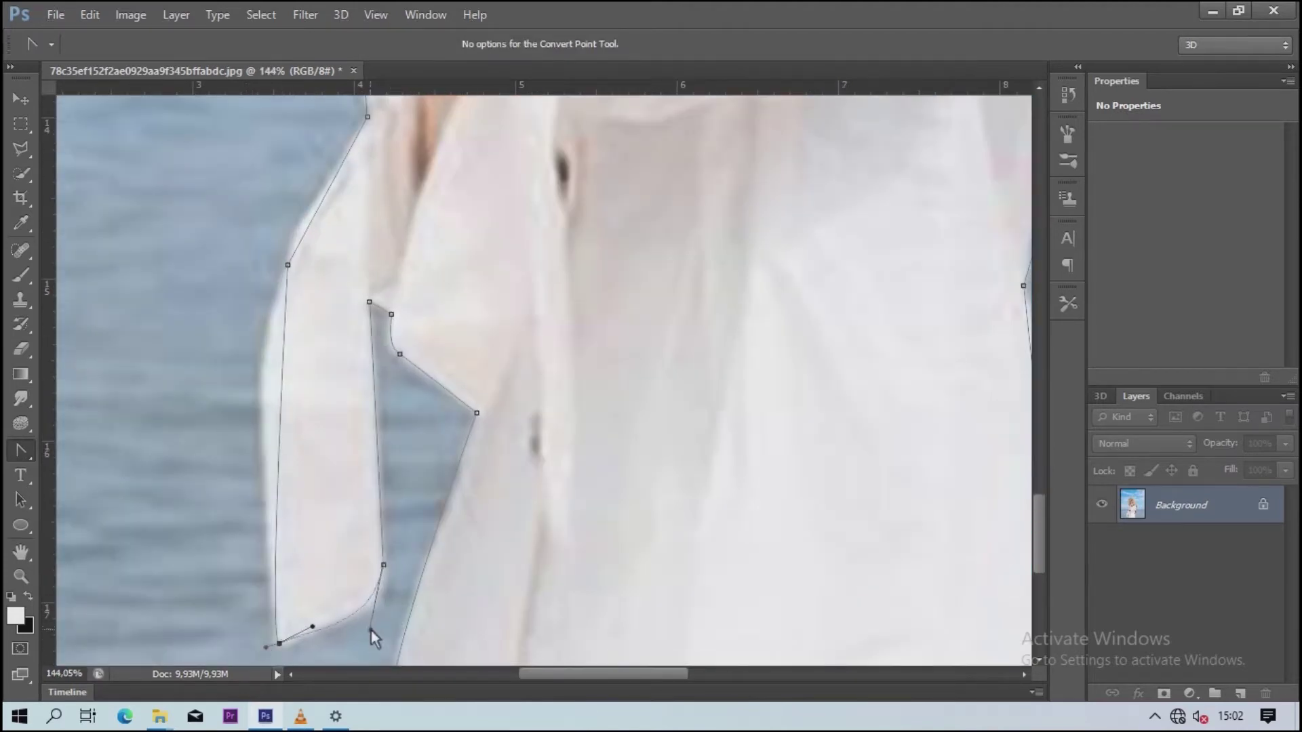
{"action": "left_click_drag", "start_coordinate": [278, 649], "coordinate": [290, 360]}
{"action": "left_click_drag", "start_coordinate": [290, 267], "coordinate": [290, 208]}
Step: Smooth the path anchors around the top and right edge of the hat
{"action": "scroll", "coordinate": [339, 272], "scroll_direction": "up", "scroll_amount": 5}
{"action": "scroll", "coordinate": [406, 271], "scroll_direction": "up", "scroll_amount": 1}
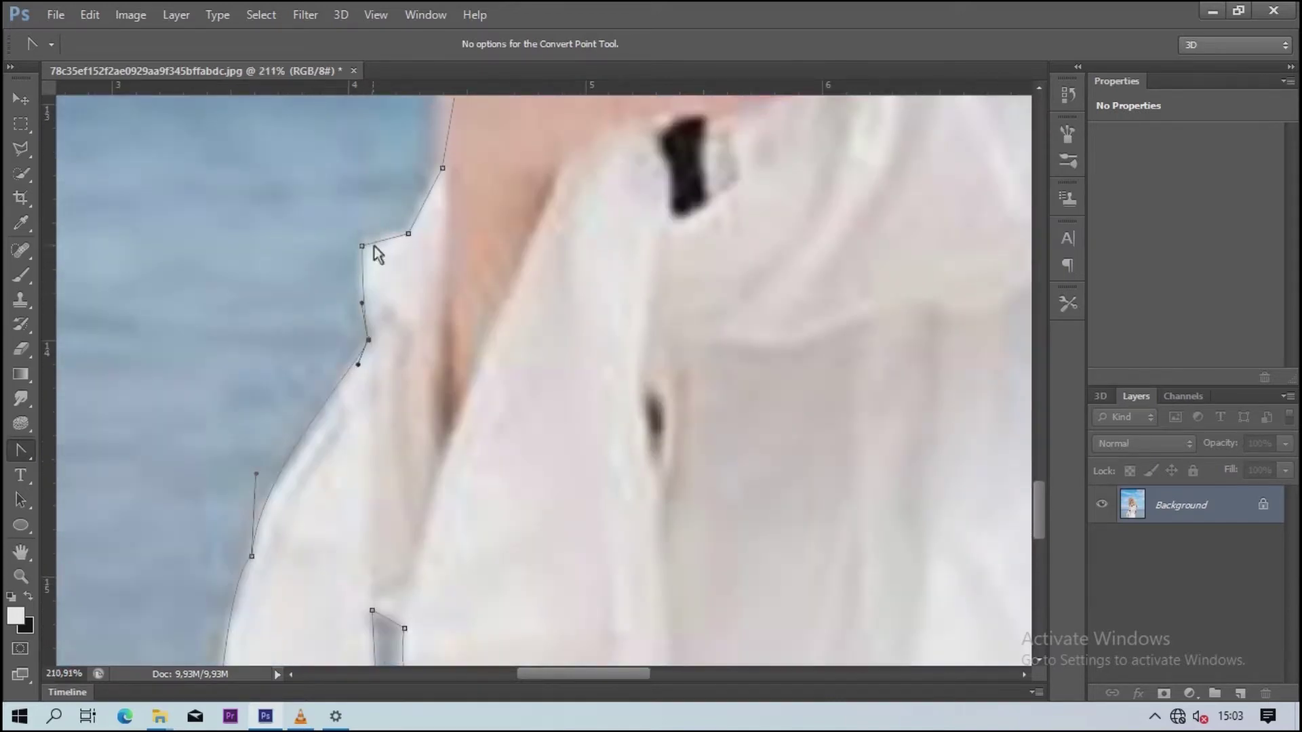
{"action": "scroll", "coordinate": [380, 255], "scroll_direction": "up", "scroll_amount": 1}
{"action": "scroll", "coordinate": [430, 284], "scroll_direction": "up", "scroll_amount": 1}
{"action": "scroll", "coordinate": [424, 309], "scroll_direction": "up", "scroll_amount": 3}
{"action": "scroll", "coordinate": [507, 283], "scroll_direction": "up", "scroll_amount": 3}
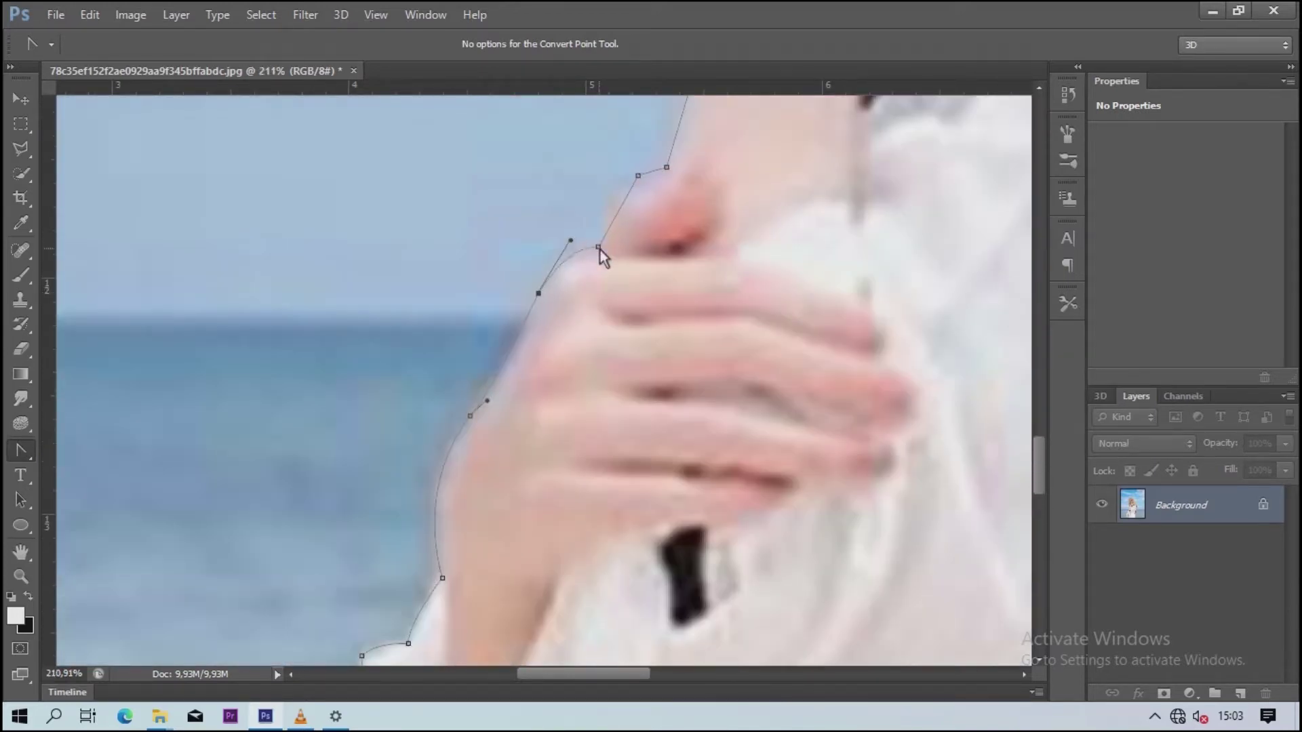
{"action": "left_click_drag", "start_coordinate": [581, 244], "coordinate": [602, 171]}
{"action": "scroll", "coordinate": [645, 244], "scroll_direction": "up", "scroll_amount": 3}
{"action": "scroll", "coordinate": [698, 302], "scroll_direction": "up", "scroll_amount": 2}
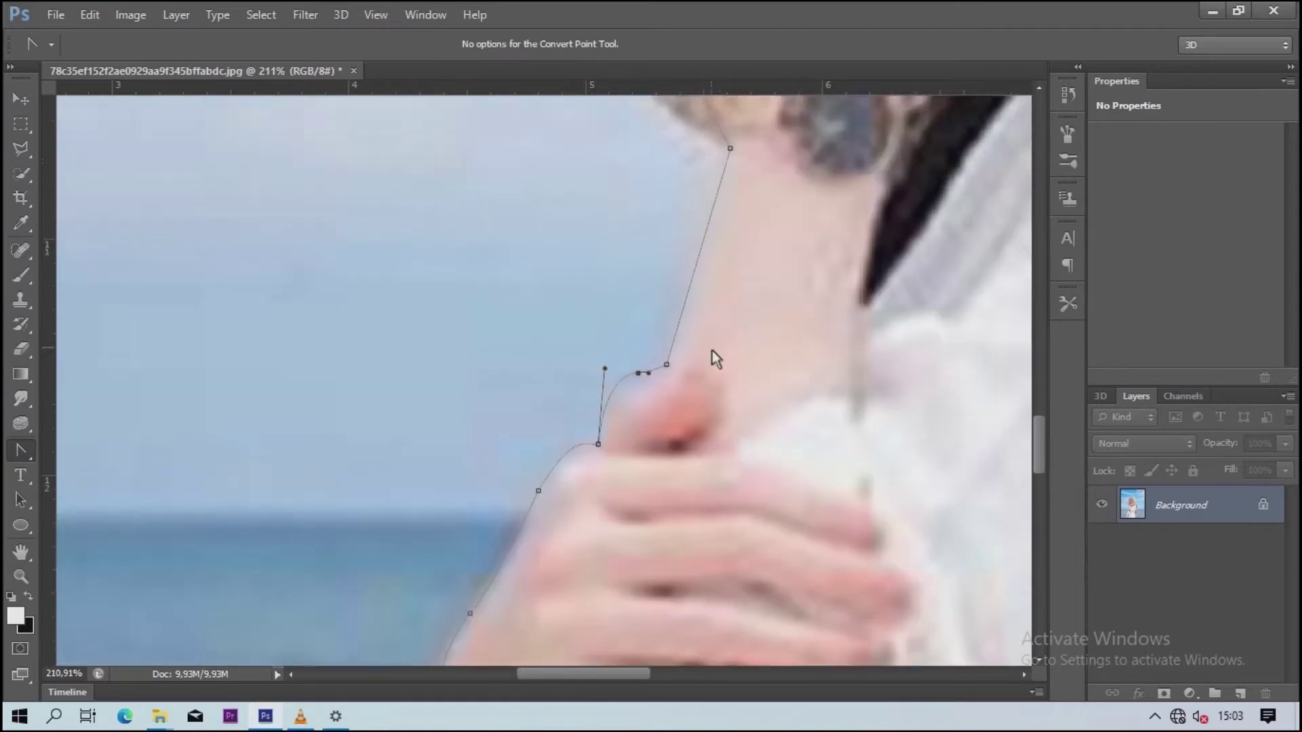
{"action": "scroll", "coordinate": [678, 353], "scroll_direction": "down", "scroll_amount": 1}
{"action": "scroll", "coordinate": [684, 461], "scroll_direction": "down", "scroll_amount": 1}
{"action": "scroll", "coordinate": [611, 421], "scroll_direction": "up", "scroll_amount": 2}
{"action": "scroll", "coordinate": [508, 291], "scroll_direction": "up", "scroll_amount": 1}
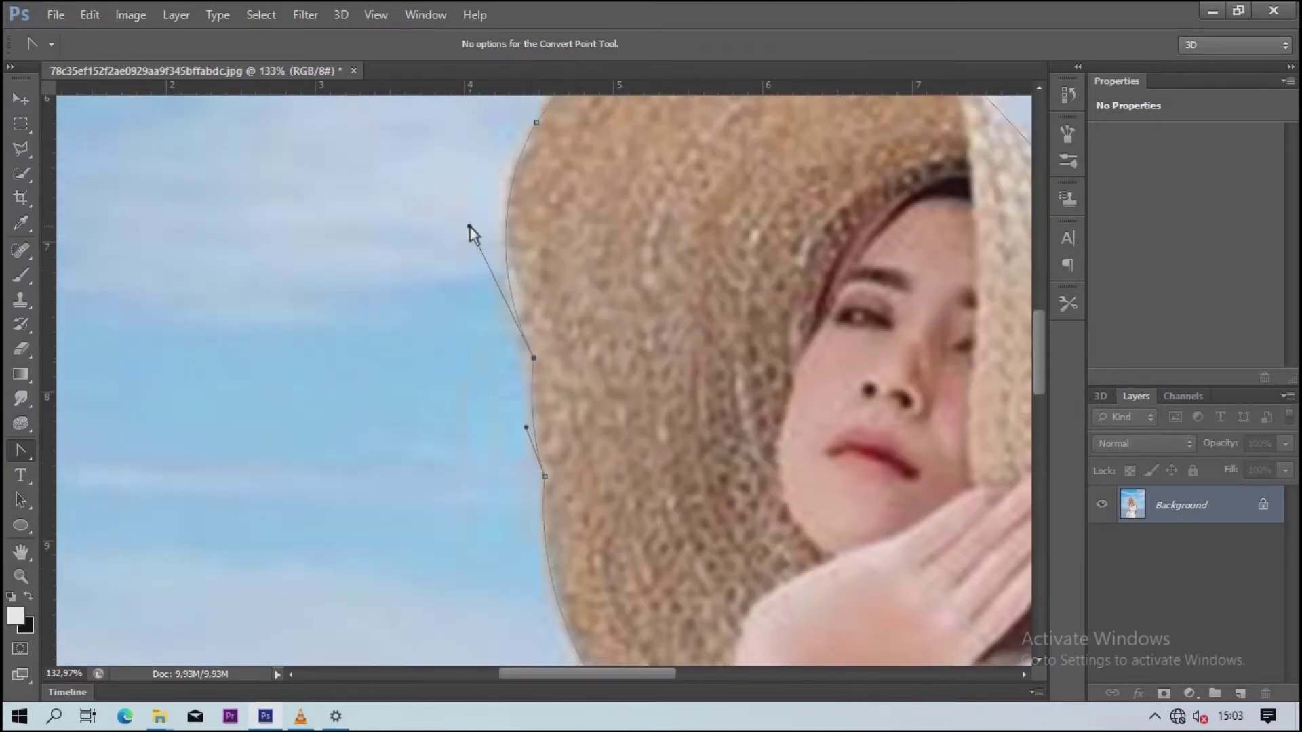
{"action": "scroll", "coordinate": [515, 254], "scroll_direction": "up", "scroll_amount": 3}
{"action": "scroll", "coordinate": [611, 248], "scroll_direction": "up", "scroll_amount": 1}
{"action": "left_click_drag", "start_coordinate": [669, 228], "coordinate": [849, 146]}
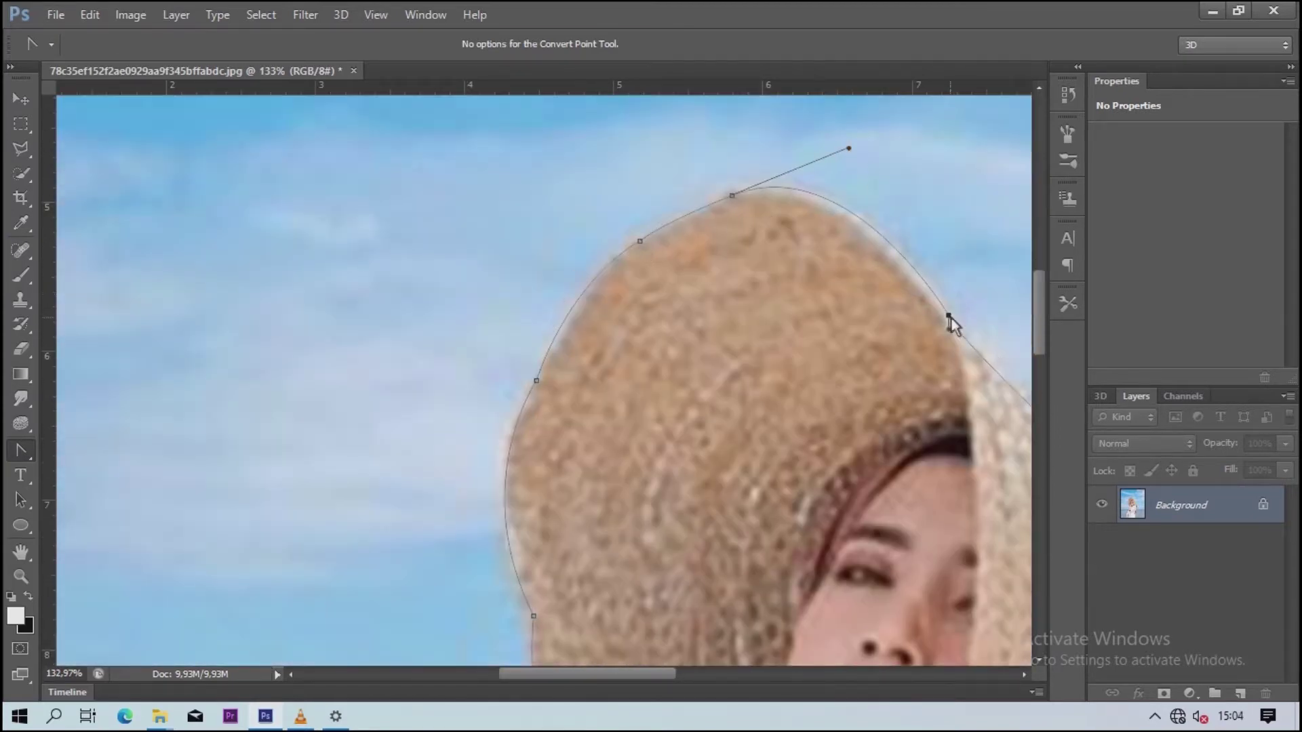
{"action": "left_click_drag", "start_coordinate": [951, 319], "coordinate": [975, 336]}
Step: Curve the path anchors along the hat brim and the dress's right edge
{"action": "scroll", "coordinate": [953, 413], "scroll_direction": "down", "scroll_amount": 1}
{"action": "scroll", "coordinate": [642, 314], "scroll_direction": "up", "scroll_amount": 2}
{"action": "scroll", "coordinate": [642, 313], "scroll_direction": "down", "scroll_amount": 2}
{"action": "left_click_drag", "start_coordinate": [642, 313], "coordinate": [835, 397]}
{"action": "scroll", "coordinate": [719, 334], "scroll_direction": "down", "scroll_amount": 2}
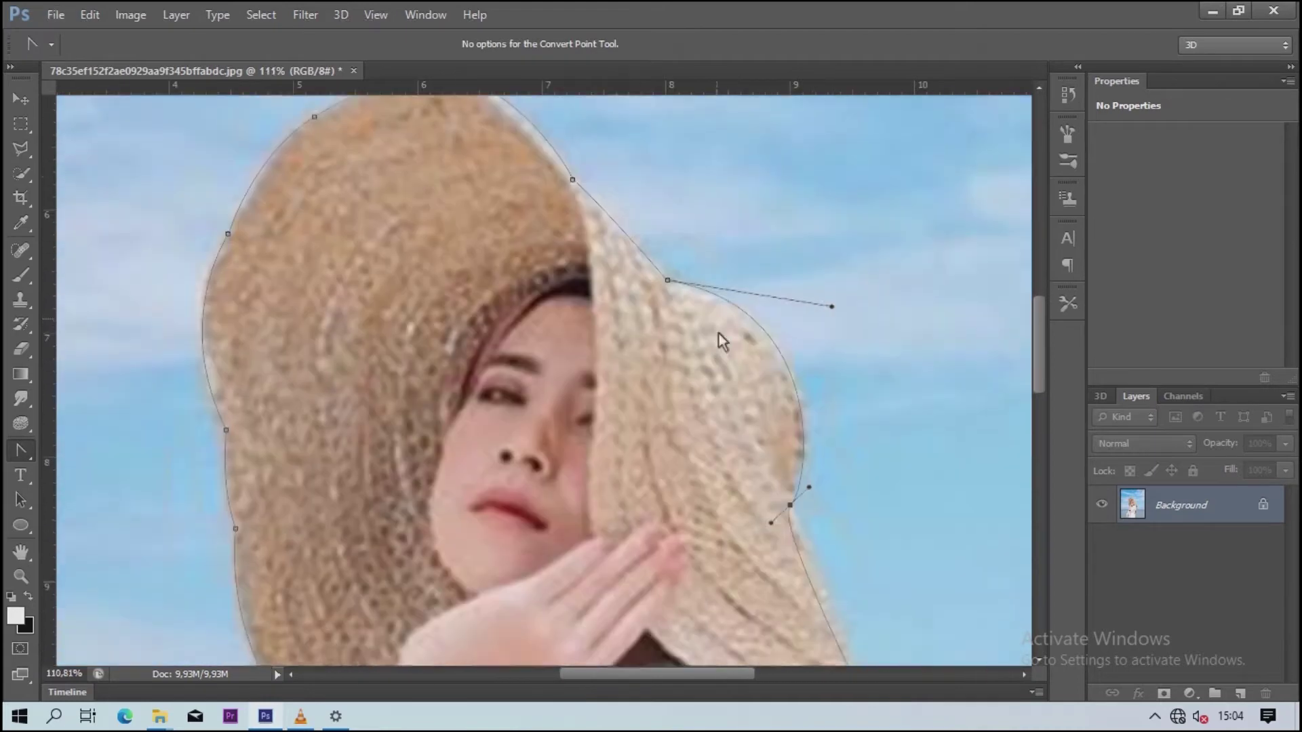
{"action": "scroll", "coordinate": [814, 434], "scroll_direction": "down", "scroll_amount": 2}
{"action": "scroll", "coordinate": [728, 428], "scroll_direction": "down", "scroll_amount": 2}
{"action": "left_click_drag", "start_coordinate": [727, 426], "coordinate": [753, 465]}
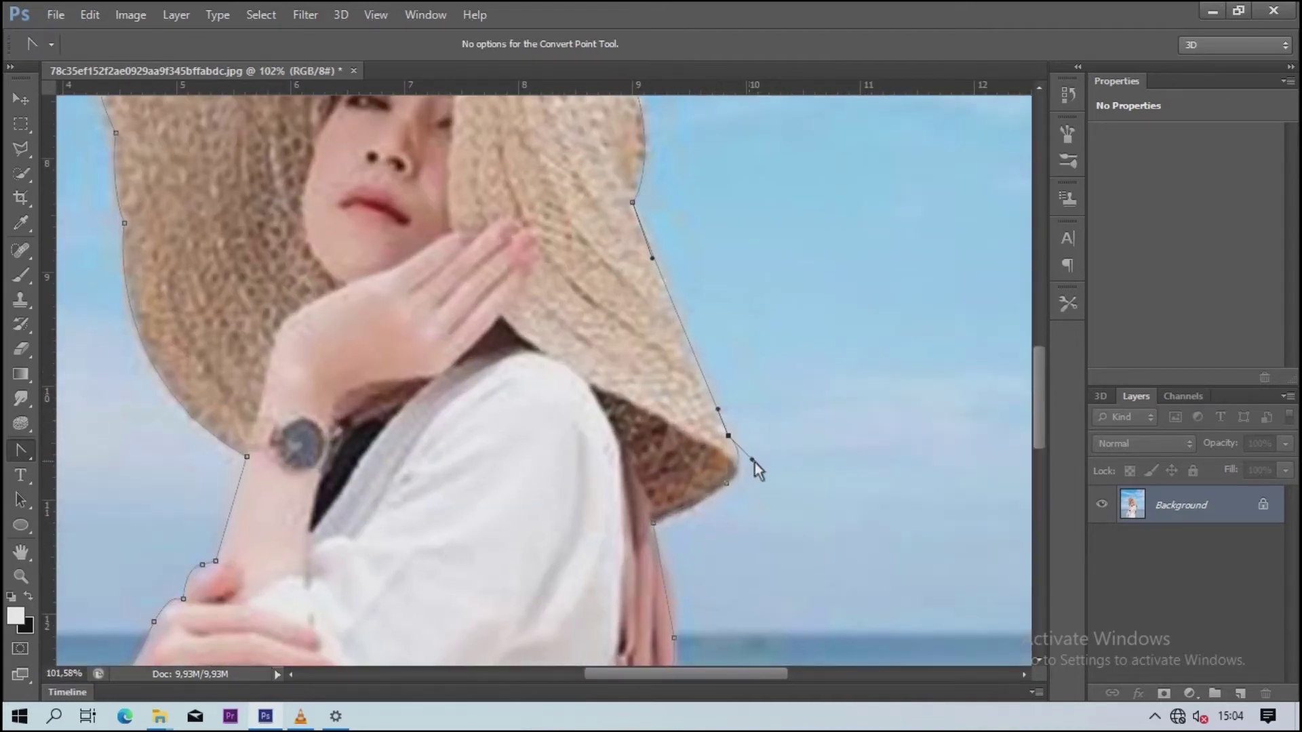
{"action": "scroll", "coordinate": [752, 466], "scroll_direction": "up", "scroll_amount": 1}
{"action": "scroll", "coordinate": [651, 409], "scroll_direction": "down", "scroll_amount": 2}
{"action": "scroll", "coordinate": [681, 413], "scroll_direction": "down", "scroll_amount": 2}
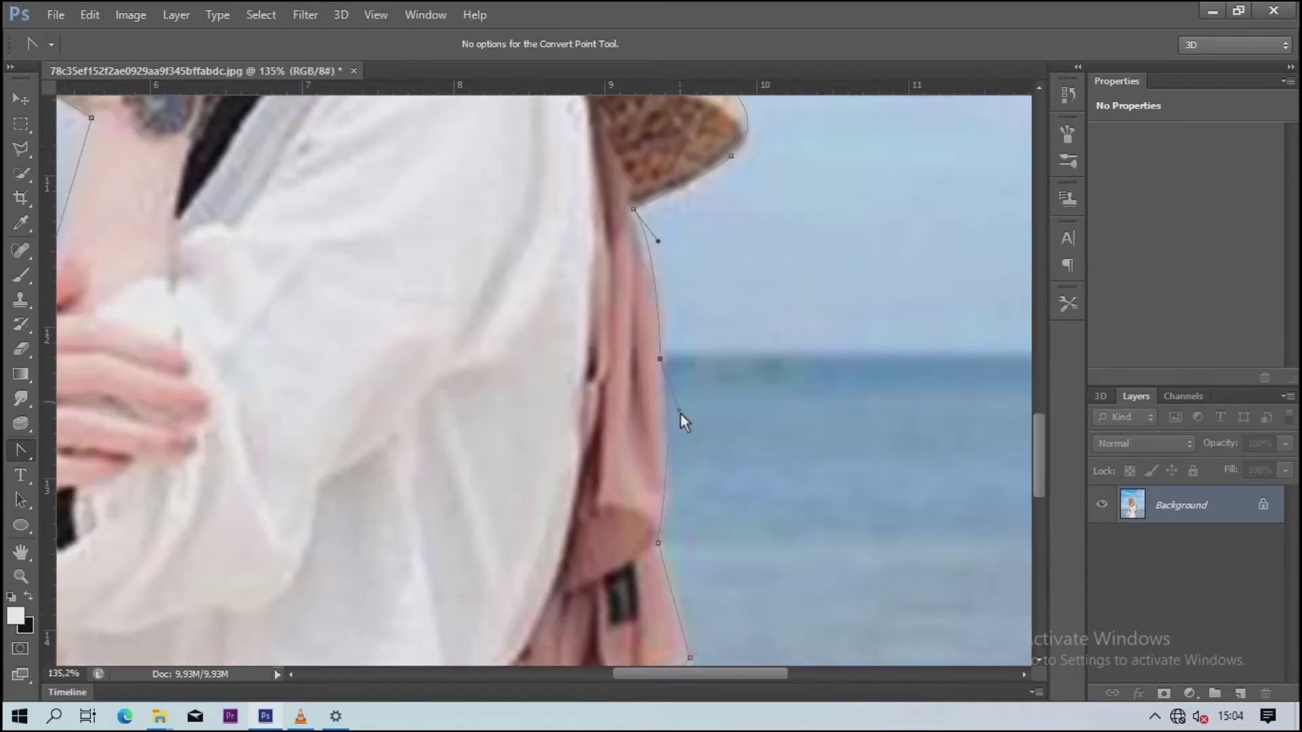
{"action": "scroll", "coordinate": [696, 461], "scroll_direction": "up", "scroll_amount": 1}
{"action": "scroll", "coordinate": [623, 515], "scroll_direction": "down", "scroll_amount": 1}
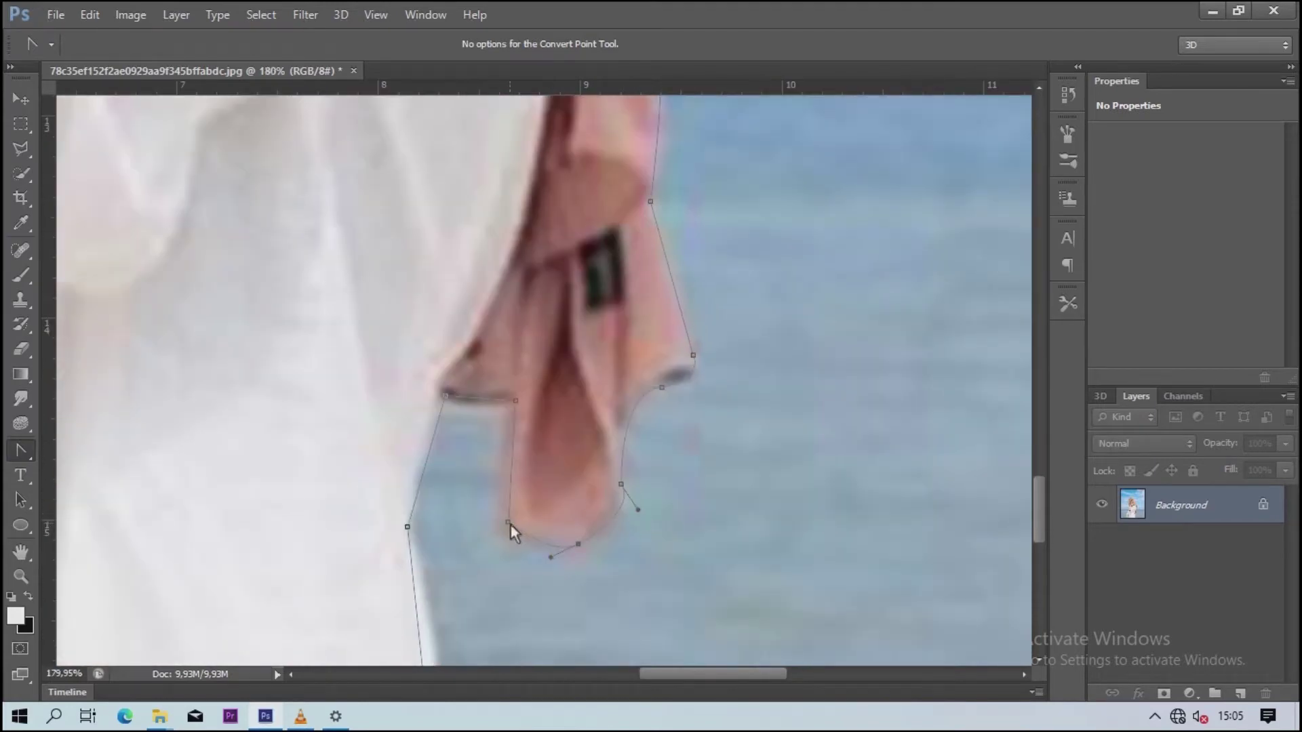
{"action": "scroll", "coordinate": [434, 352], "scroll_direction": "down", "scroll_amount": 3}
{"action": "scroll", "coordinate": [420, 305], "scroll_direction": "down", "scroll_amount": 1}
{"action": "left_click_drag", "start_coordinate": [417, 284], "coordinate": [446, 340]}
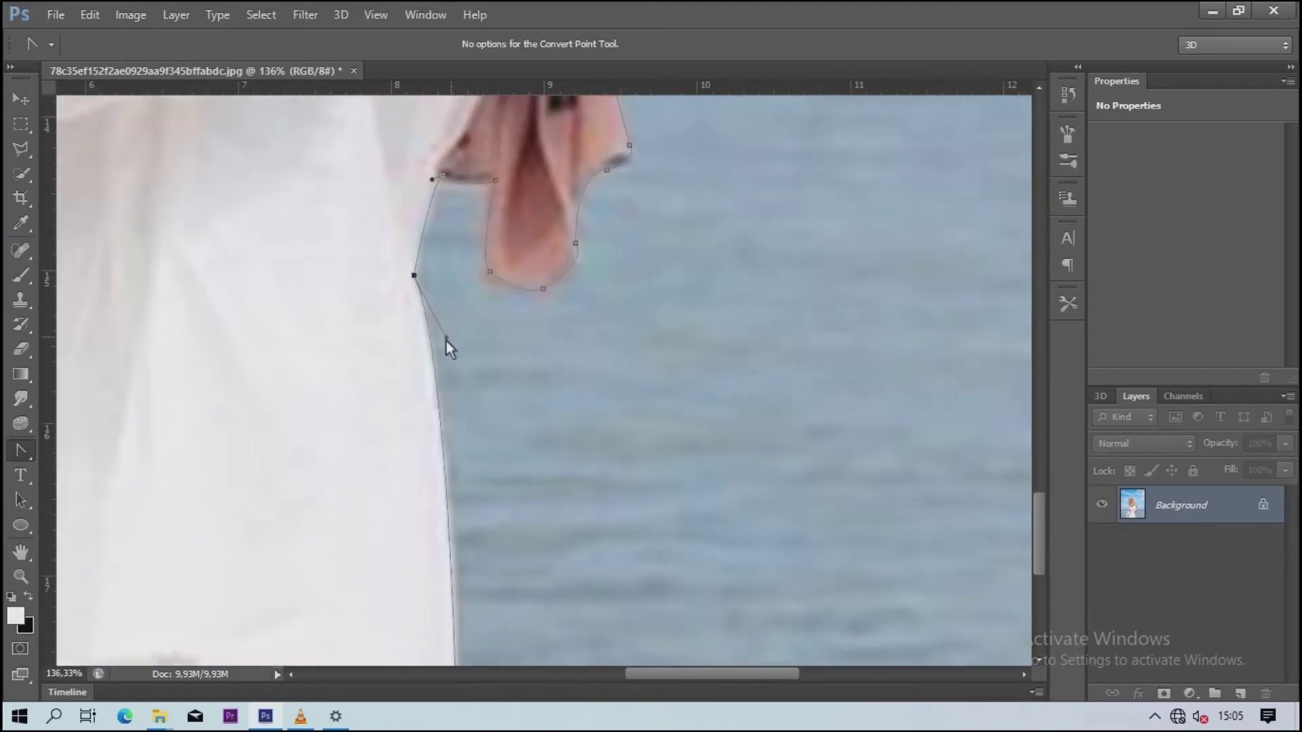
{"action": "scroll", "coordinate": [444, 280], "scroll_direction": "down", "scroll_amount": 1}
{"action": "scroll", "coordinate": [562, 465], "scroll_direction": "down", "scroll_amount": 2}
{"action": "scroll", "coordinate": [767, 611], "scroll_direction": "down", "scroll_amount": 2}
{"action": "scroll", "coordinate": [775, 563], "scroll_direction": "down", "scroll_amount": 2}
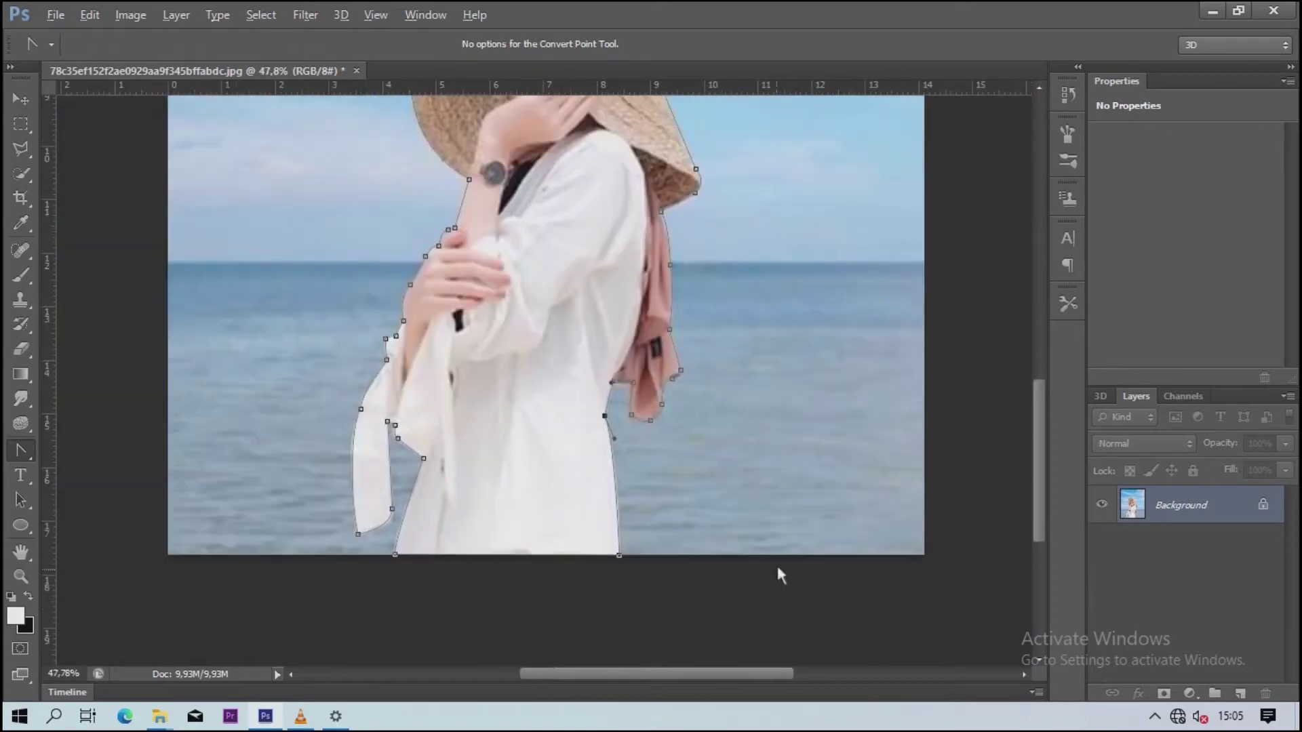
{"action": "scroll", "coordinate": [657, 388], "scroll_direction": "down", "scroll_amount": 1}
Step: Turn the traced path into a selection with a 2-pixel feather radius
{"action": "scroll", "coordinate": [658, 388], "scroll_direction": "down", "scroll_amount": 1}
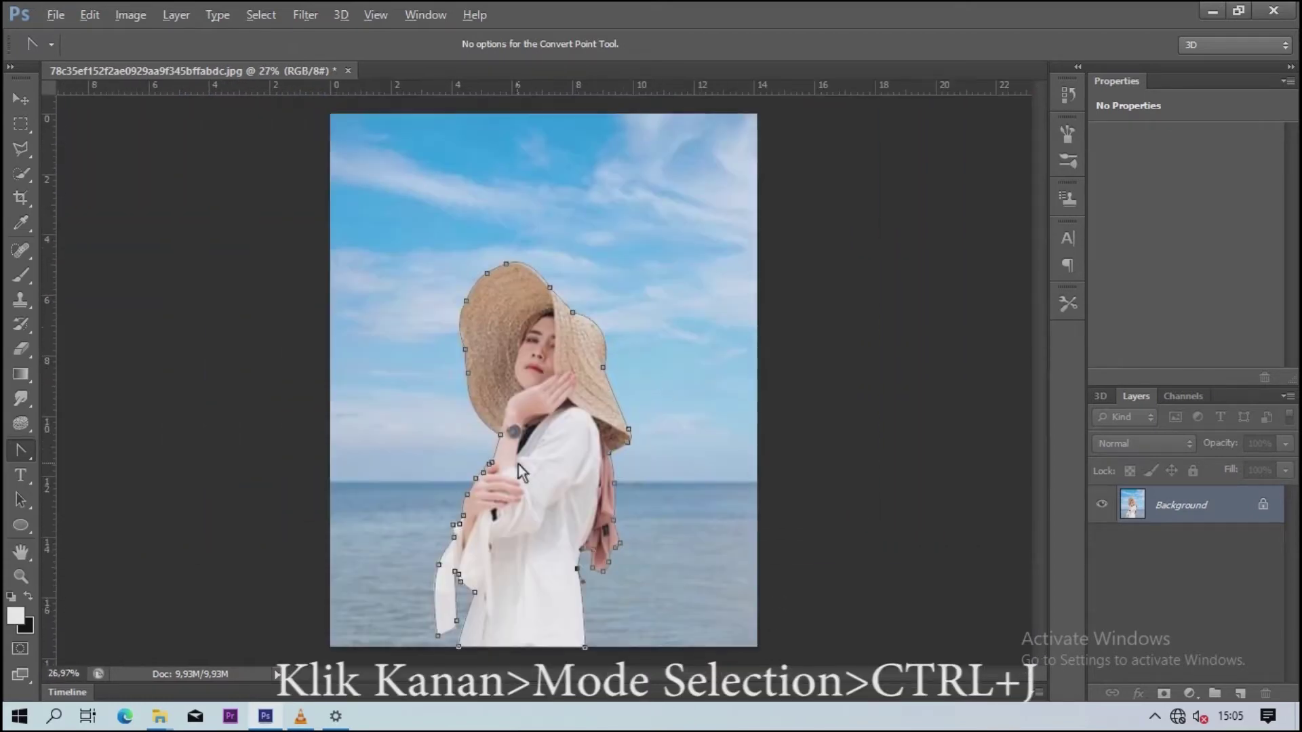
{"action": "scroll", "coordinate": [518, 464], "scroll_direction": "up", "scroll_amount": 1}
{"action": "right_click", "coordinate": [563, 458]}
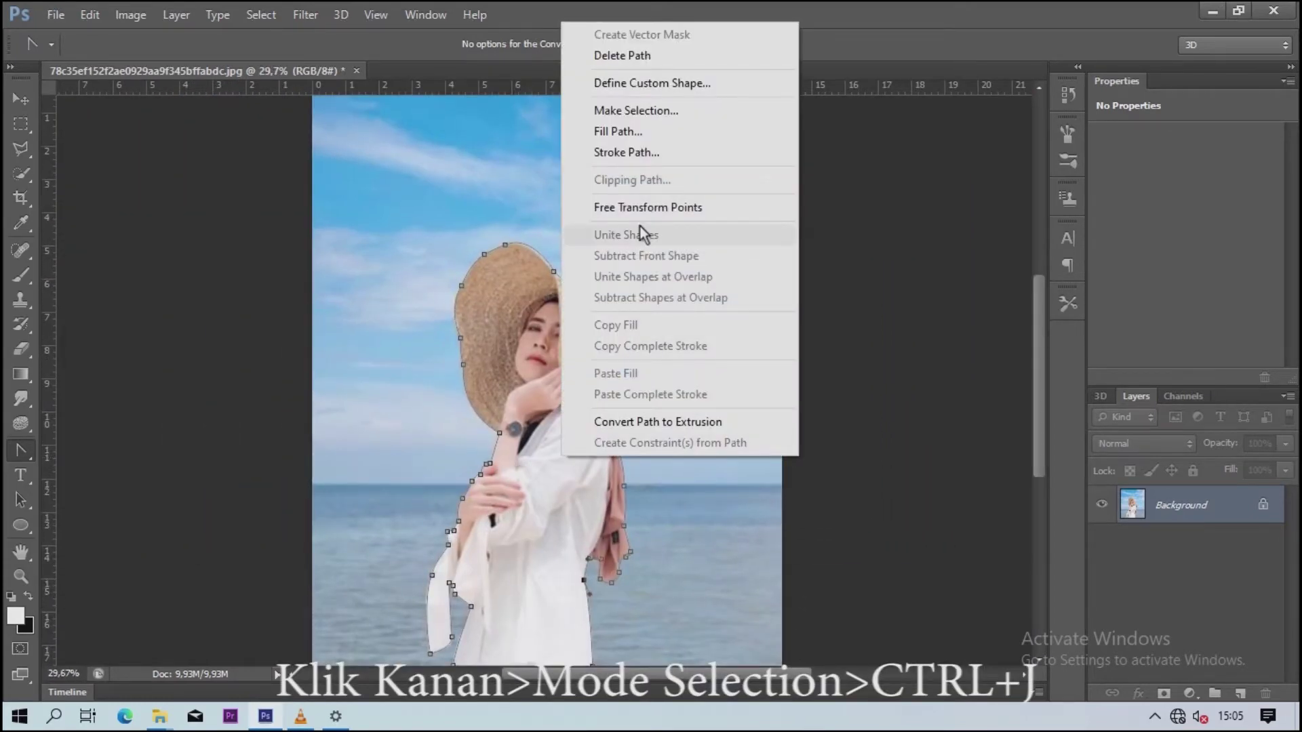
{"action": "left_click", "coordinate": [631, 111]}
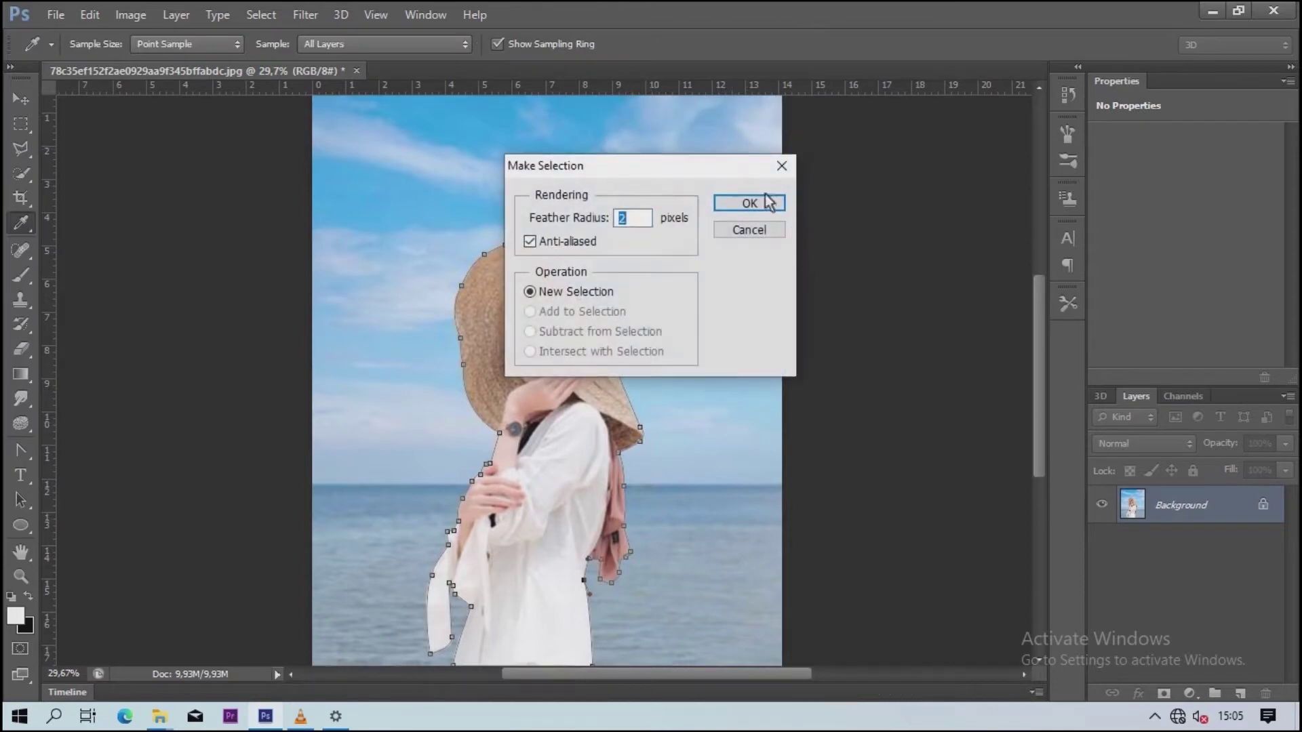
{"action": "left_click", "coordinate": [768, 200]}
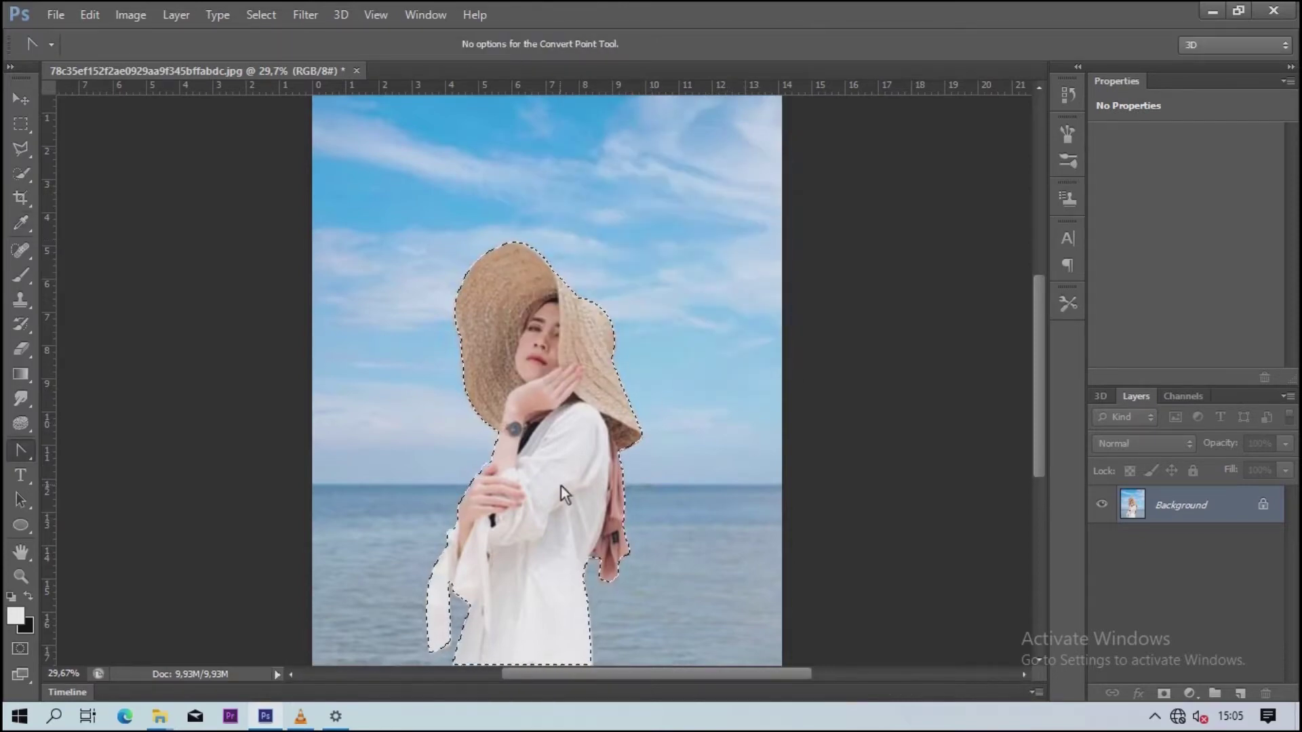
Step: Copy the selected woman onto a new Layer 1 and keep Layer 1 active
{"action": "key", "text": "ctrl+j"}
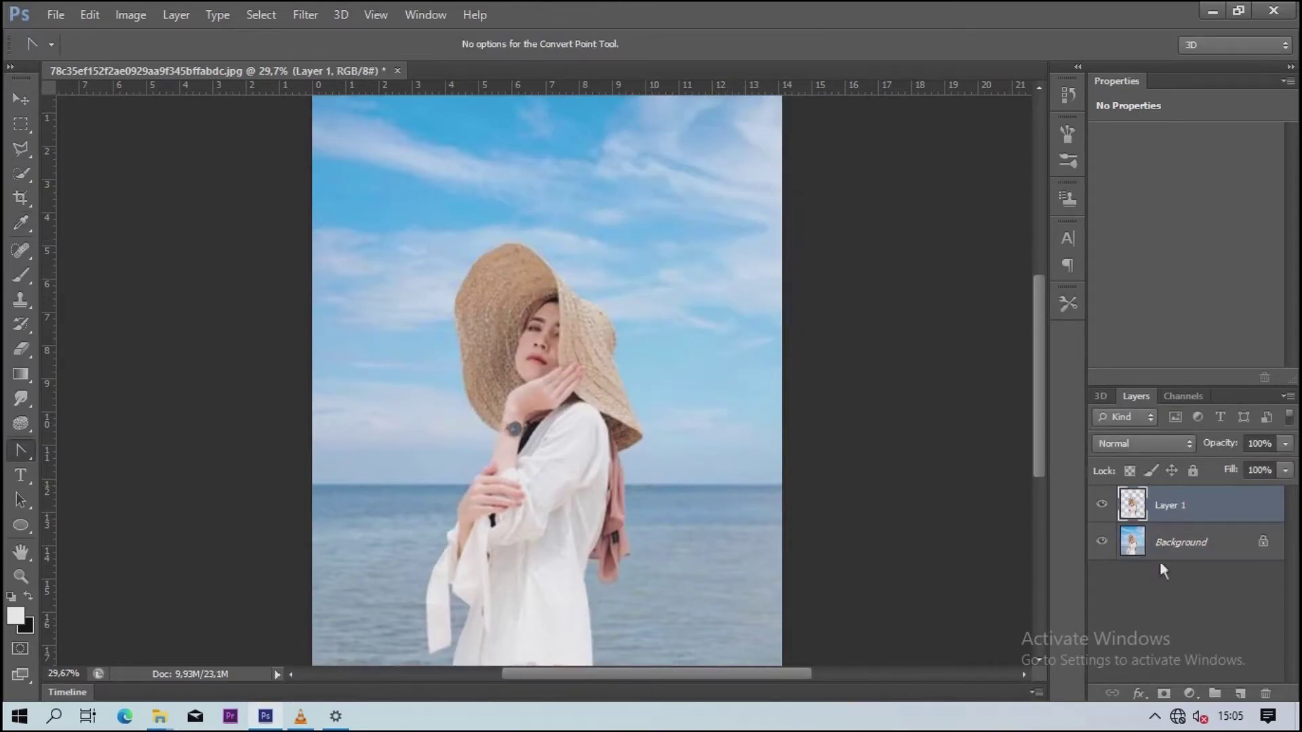
{"action": "left_click", "coordinate": [1206, 537]}
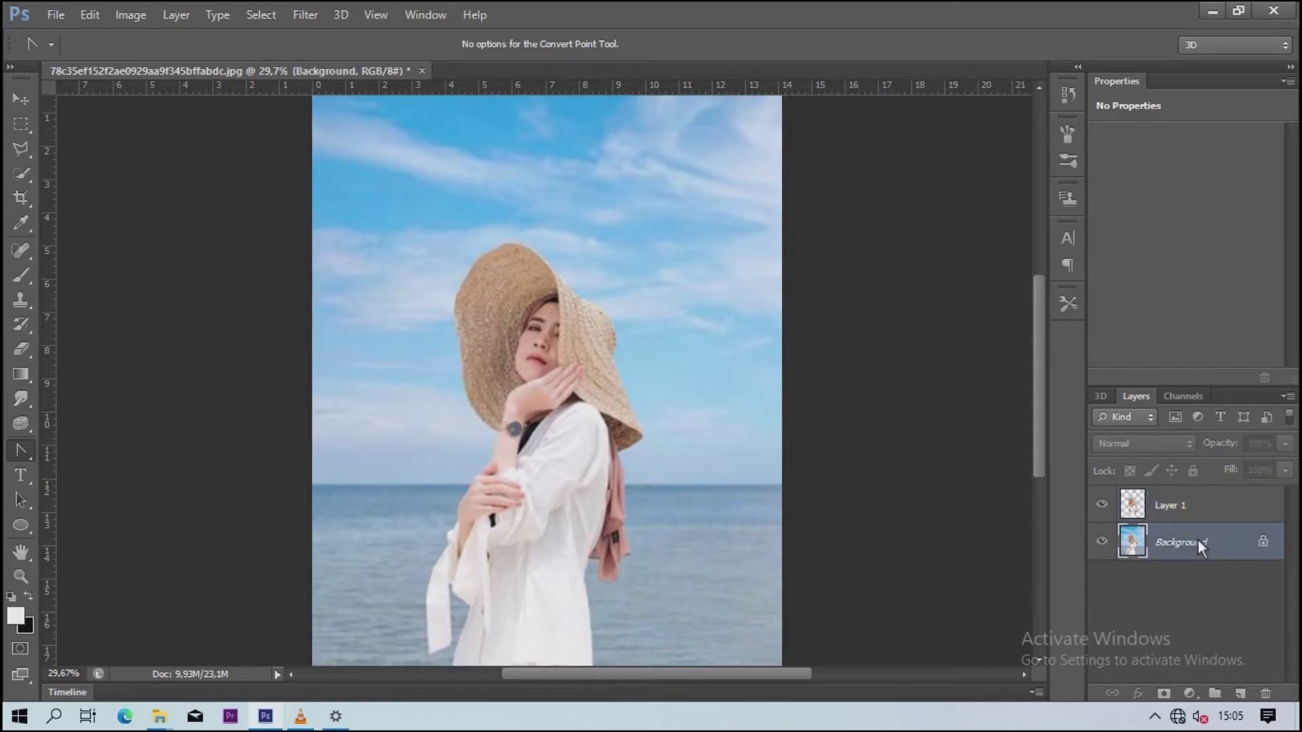
{"action": "left_click", "coordinate": [1186, 506]}
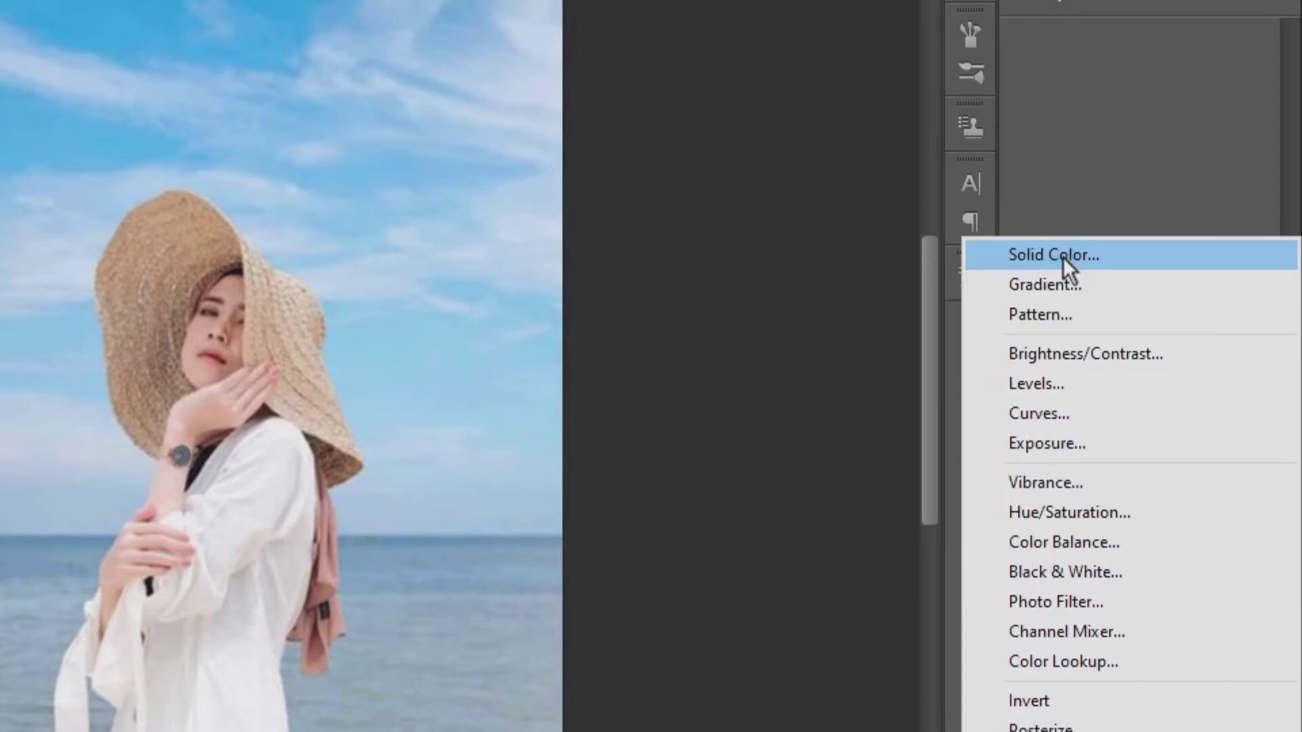
Step: Add a #020202 Solid Color fill layer and place it below Layer 1
{"action": "left_click", "coordinate": [1063, 256]}
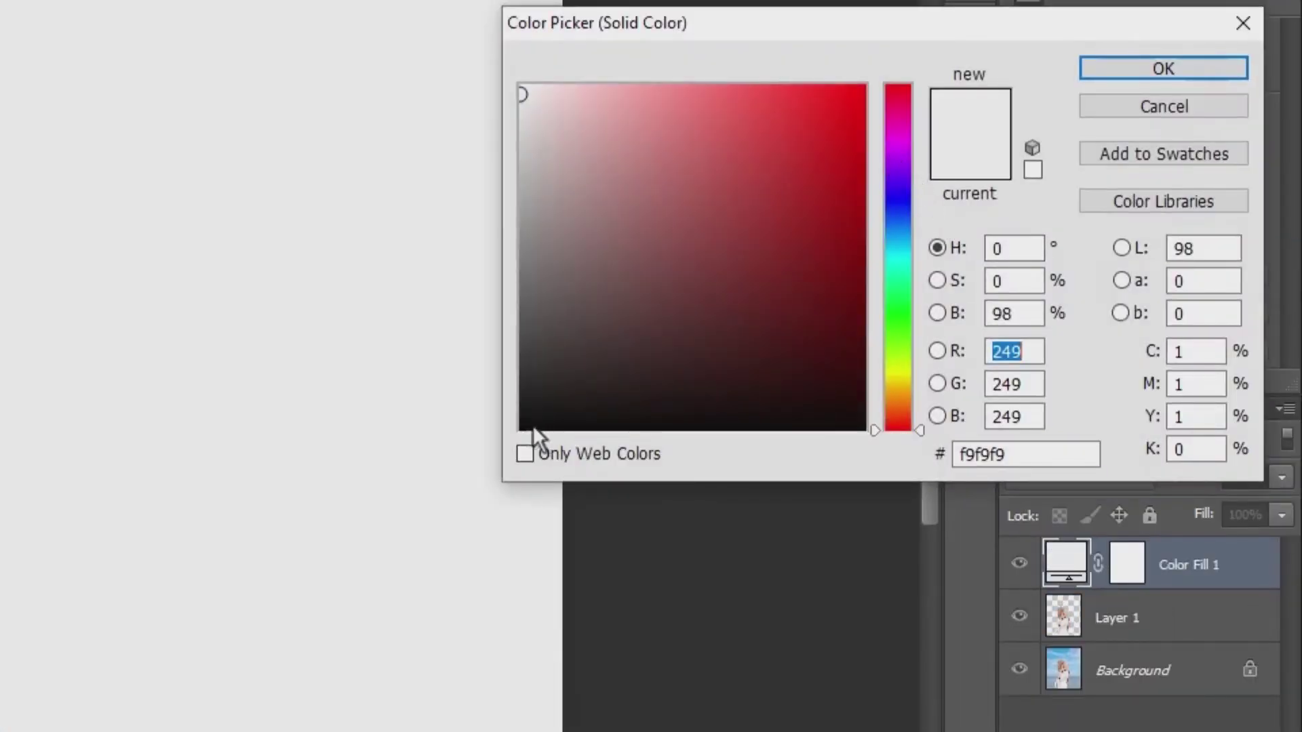
{"action": "left_click", "coordinate": [525, 428]}
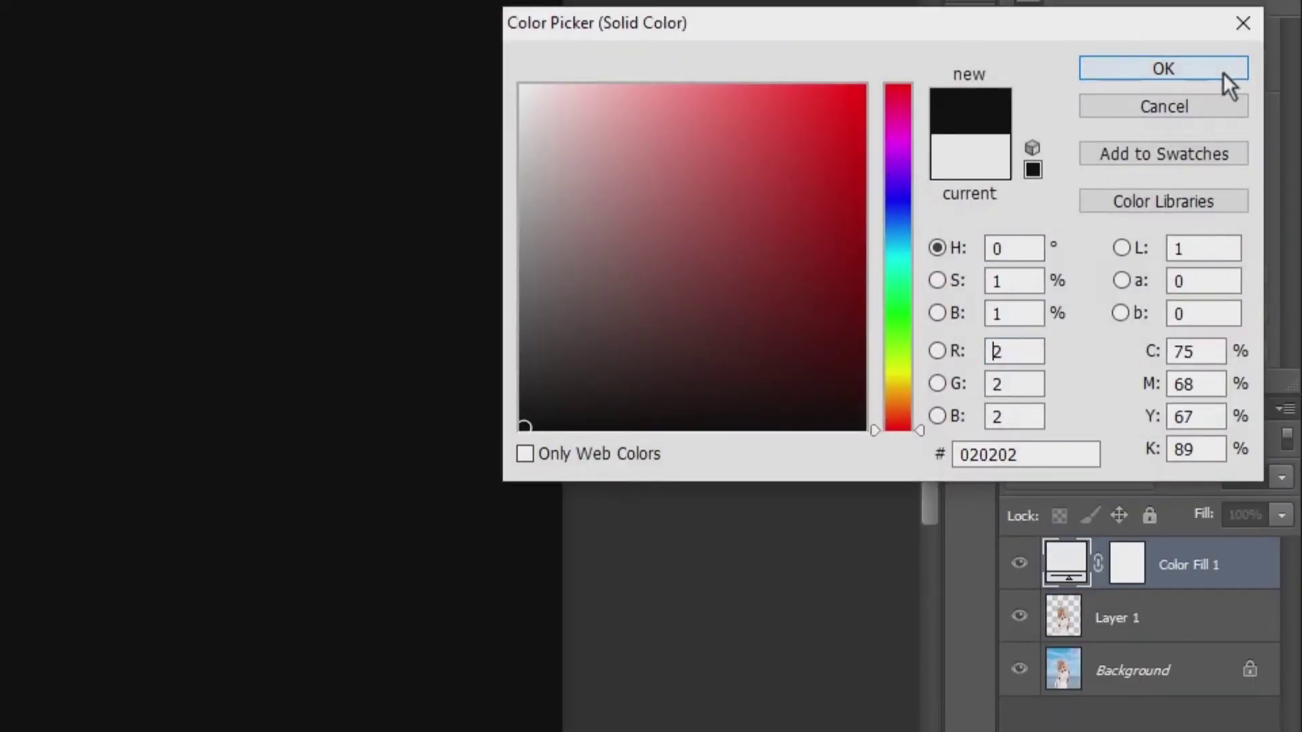
{"action": "left_click", "coordinate": [1223, 71]}
{"action": "left_click_drag", "start_coordinate": [1185, 559], "coordinate": [1188, 626]}
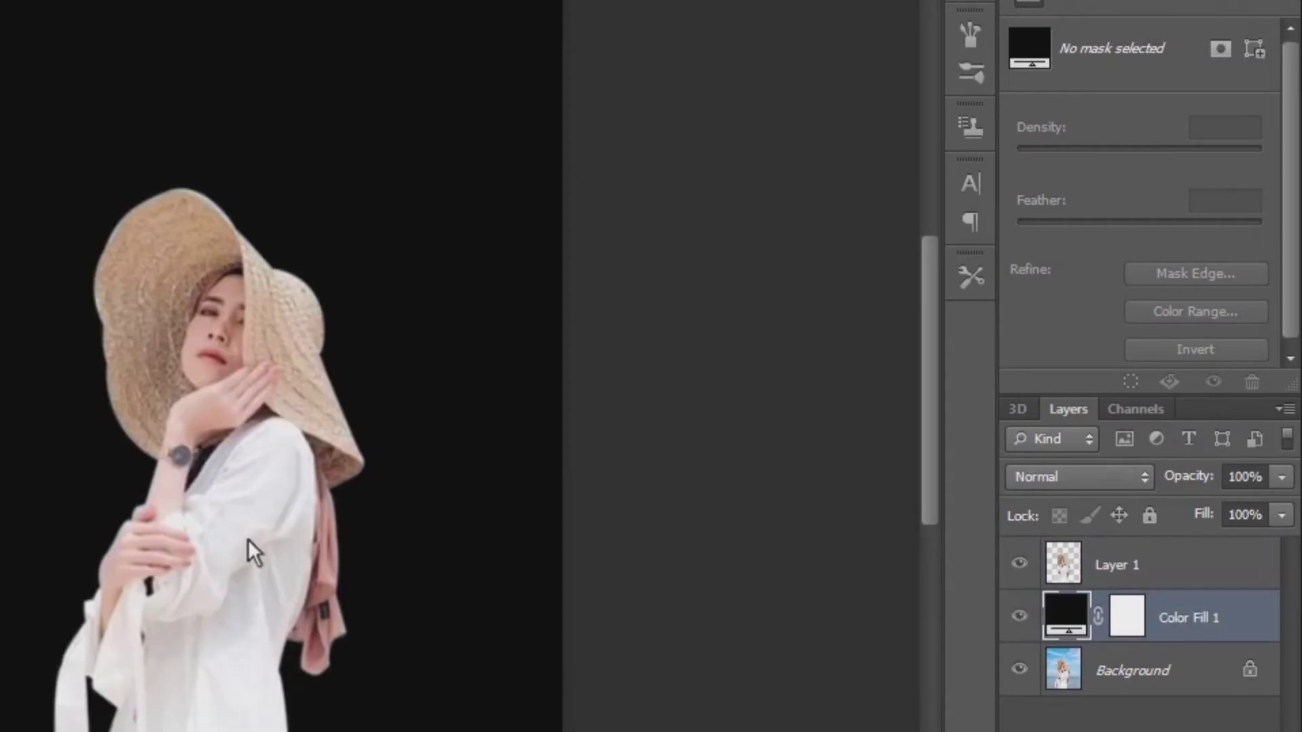
{"action": "left_click", "coordinate": [1180, 571]}
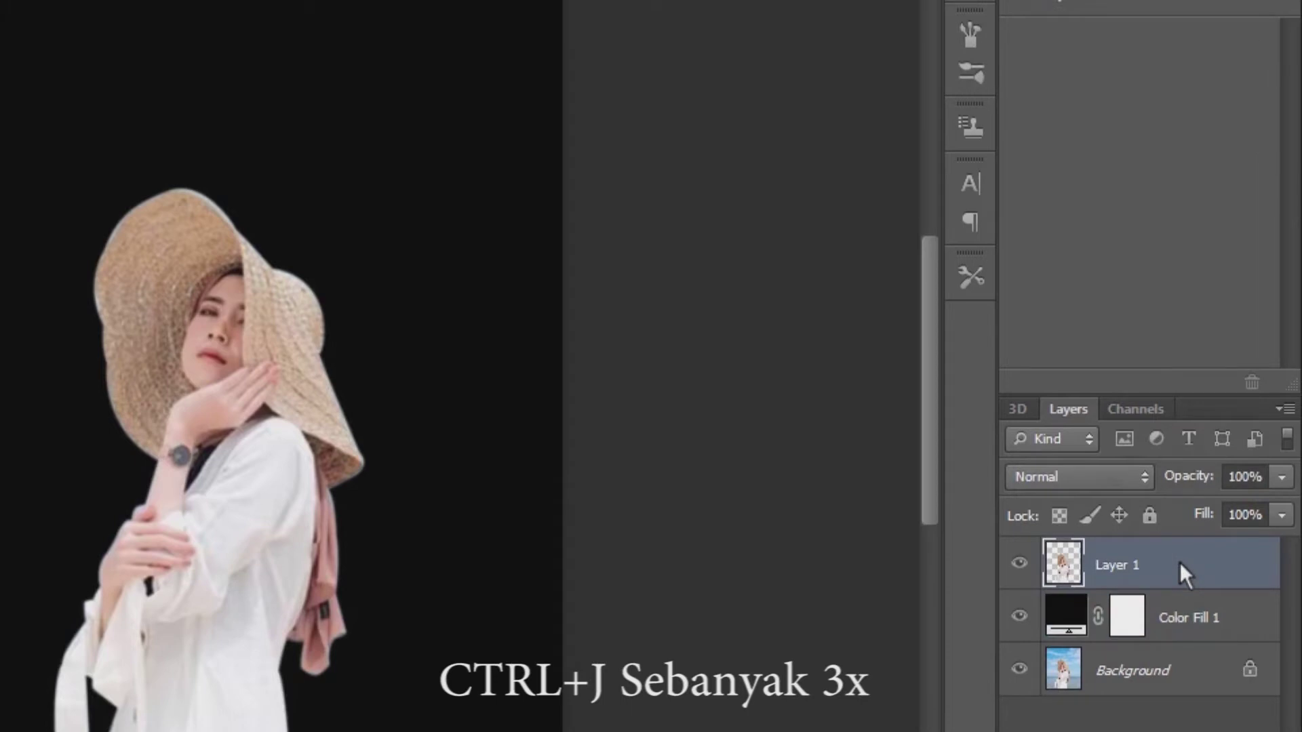
Step: Duplicate the woman's layer and rename the first copy RED
{"action": "key", "text": "ctrl+j"}
{"action": "key", "text": "ctrl+j"}
{"action": "key", "text": "ctrl+j"}
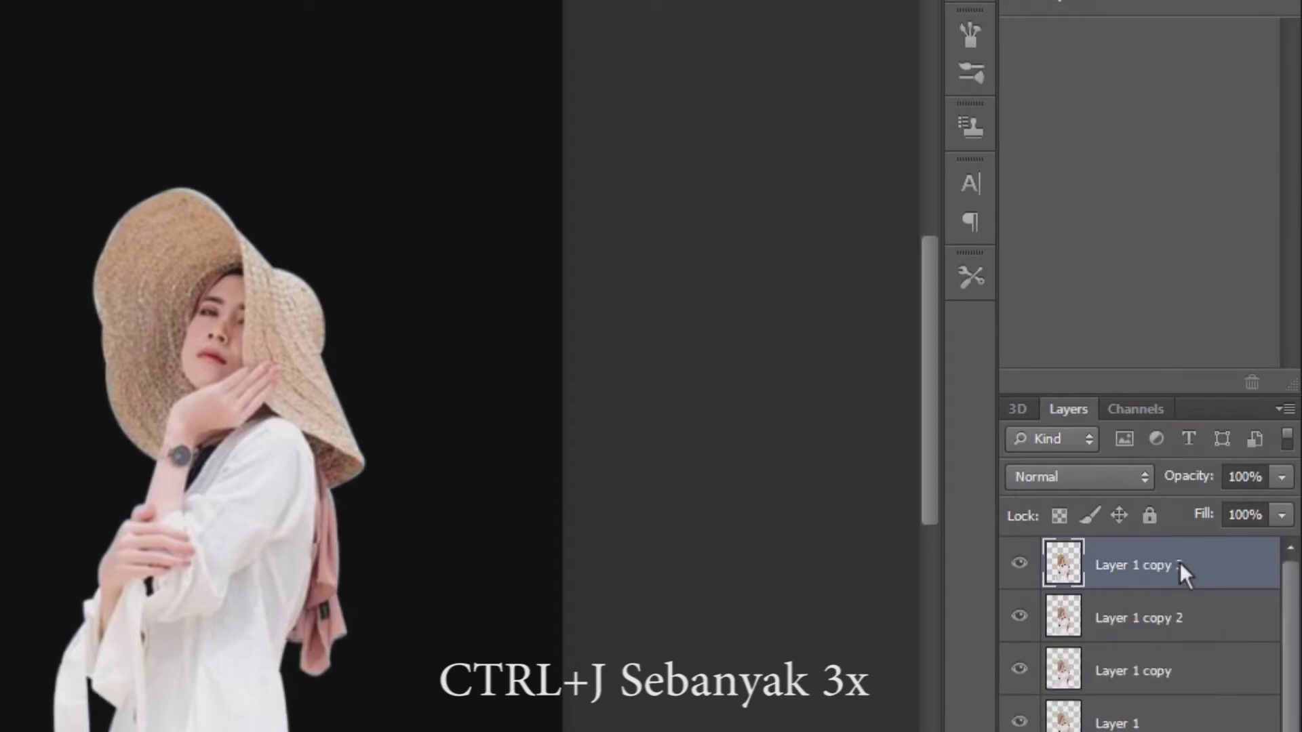
{"action": "double_click", "coordinate": [1161, 668]}
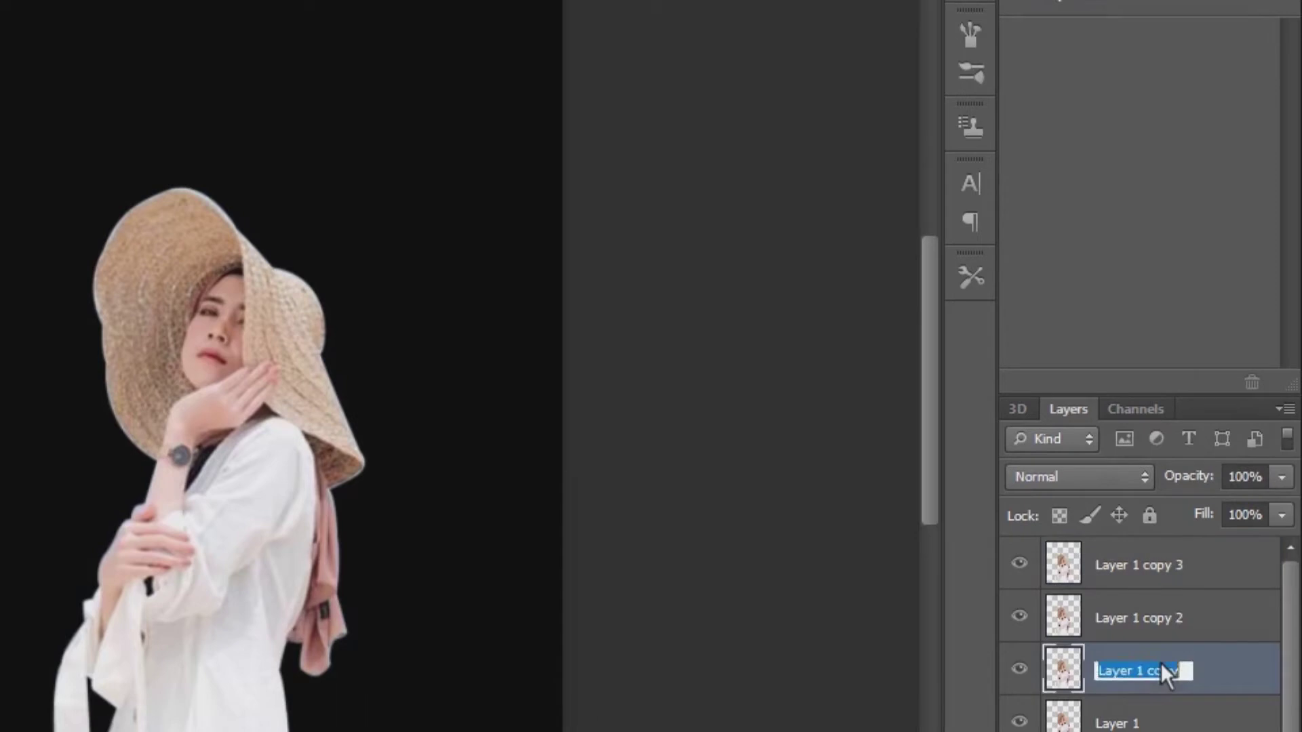
{"action": "key", "text": "BackSpace"}
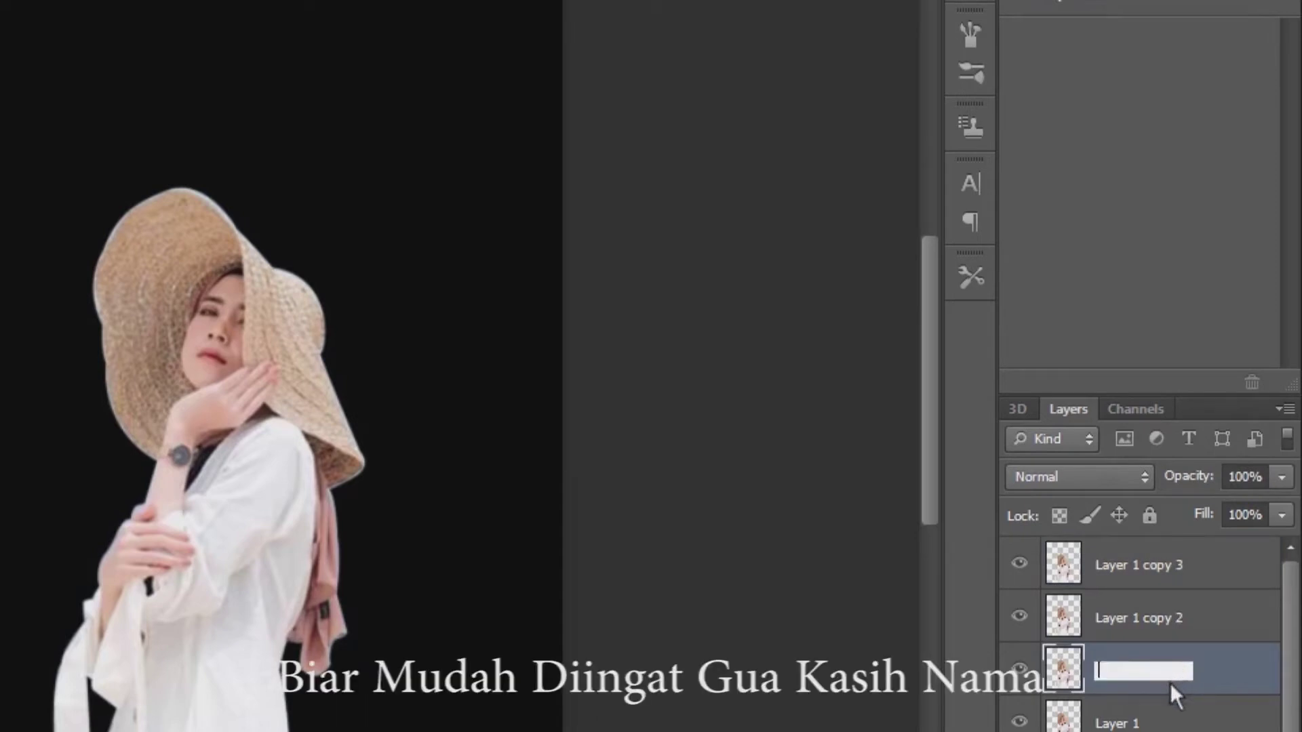
{"action": "type", "text": "rd"}
{"action": "key", "text": "BackSpace"}
{"action": "key", "text": "BackSpace"}
{"action": "type", "text": "RED"}
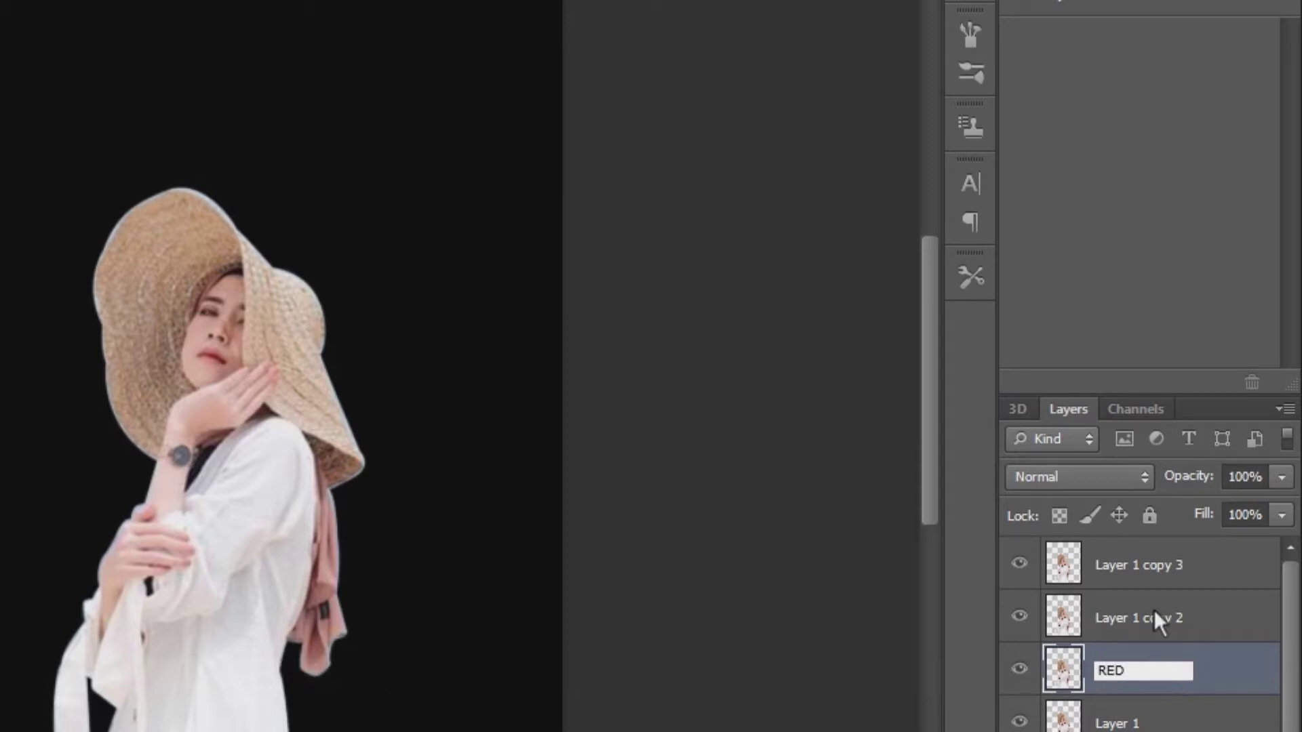
Step: Rename the other two copies BLUE and YELLOW, then make RED the active layer
{"action": "double_click", "coordinate": [1154, 614]}
{"action": "type", "text": "BLUE"}
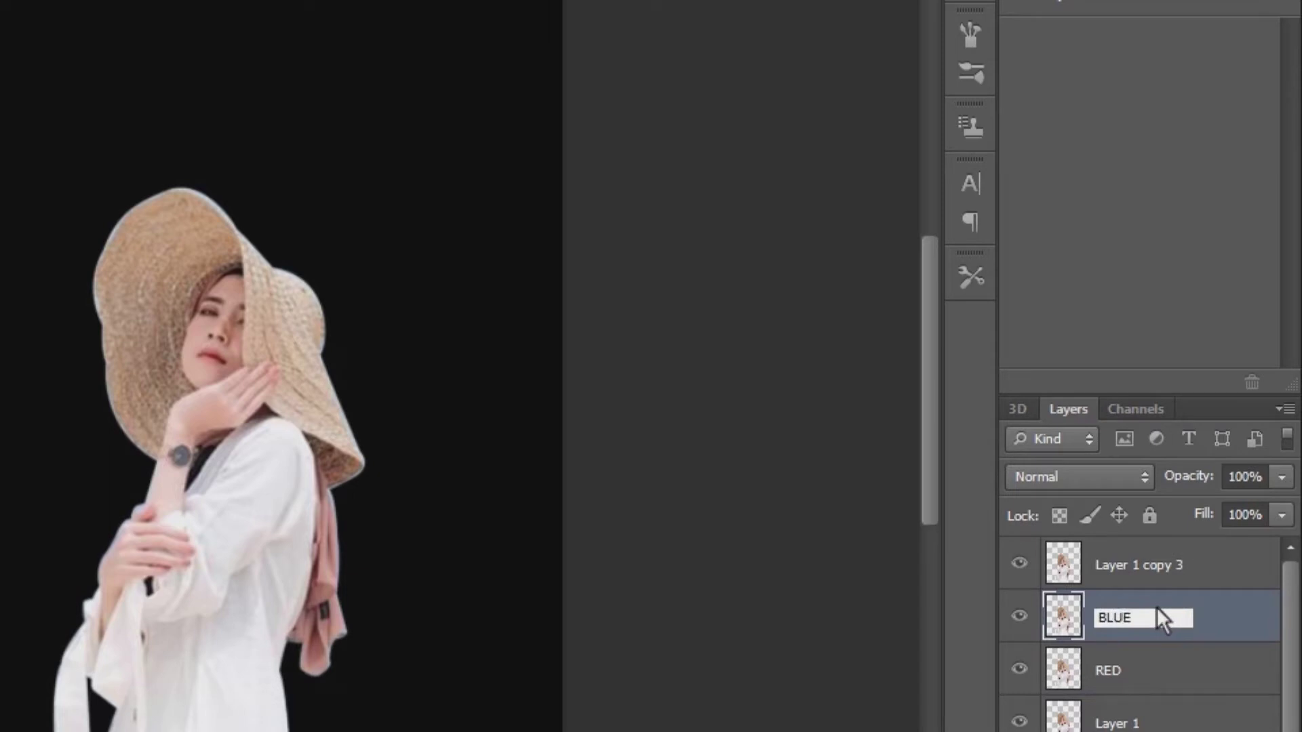
{"action": "double_click", "coordinate": [1170, 559]}
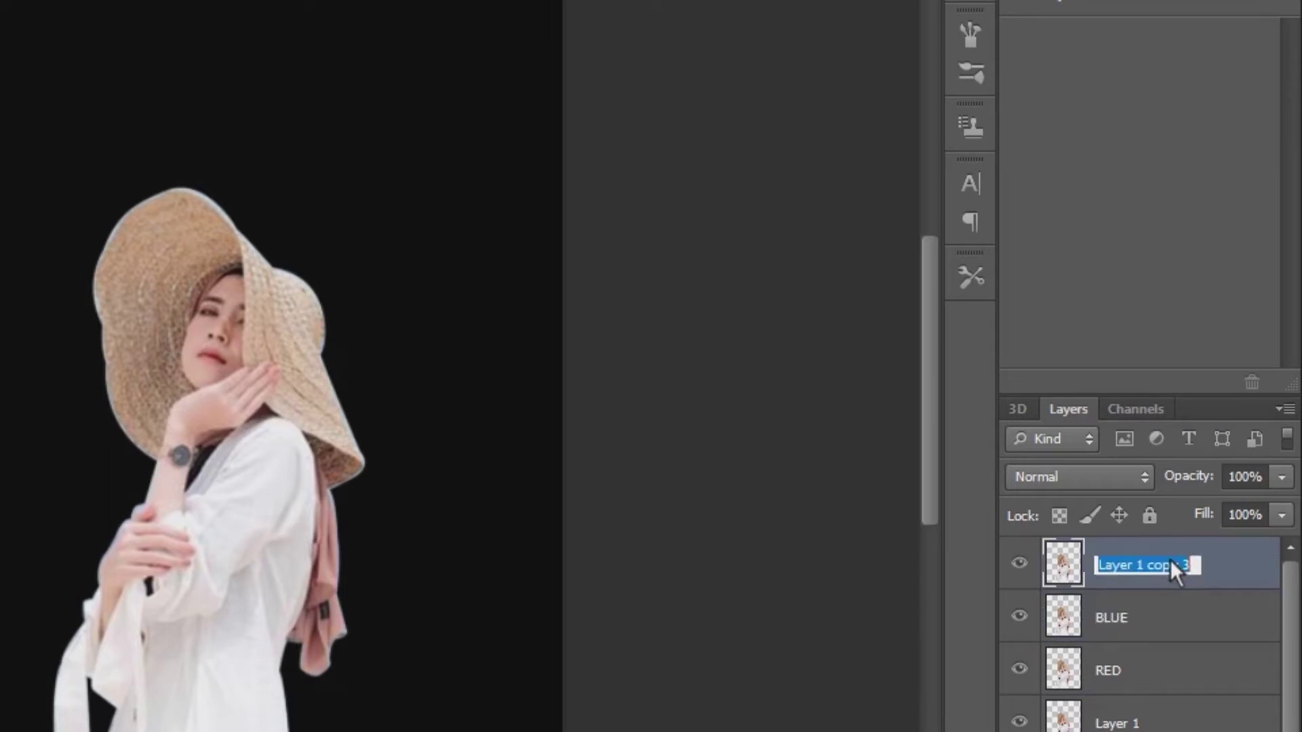
{"action": "type", "text": "YELLOW"}
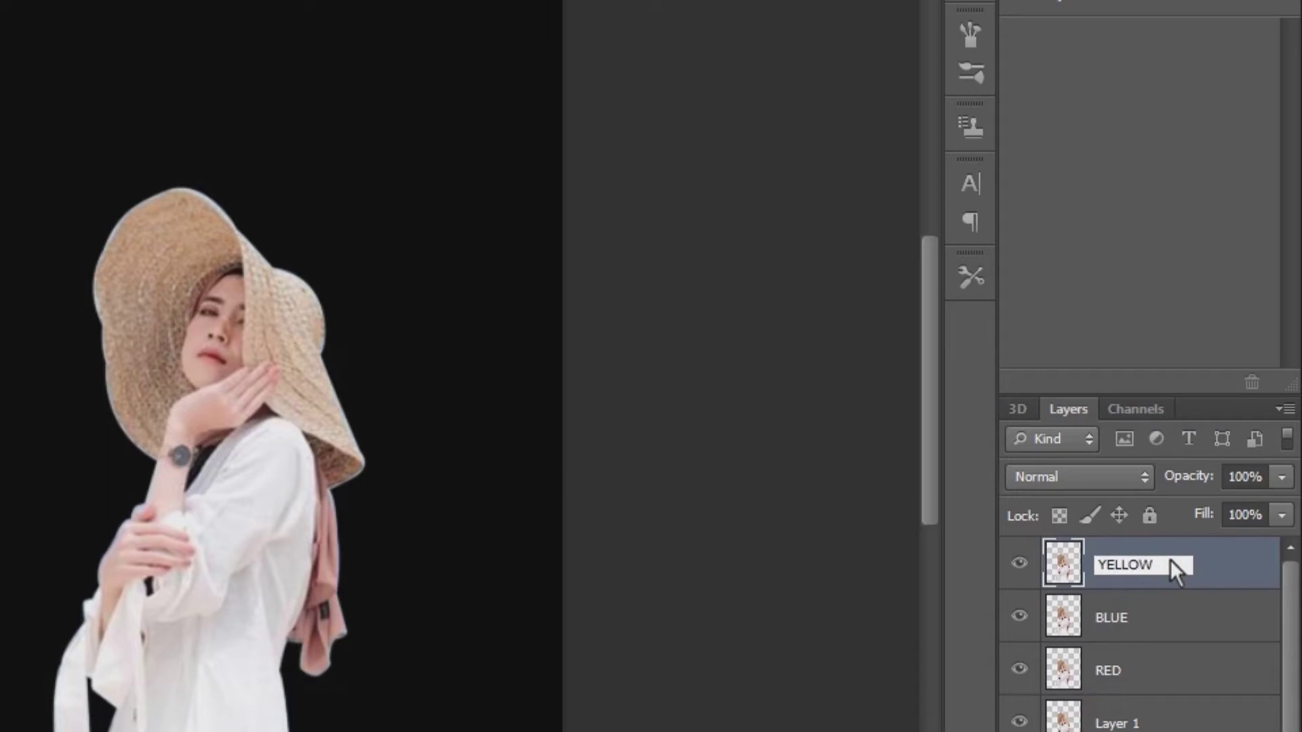
{"action": "key", "text": "Return"}
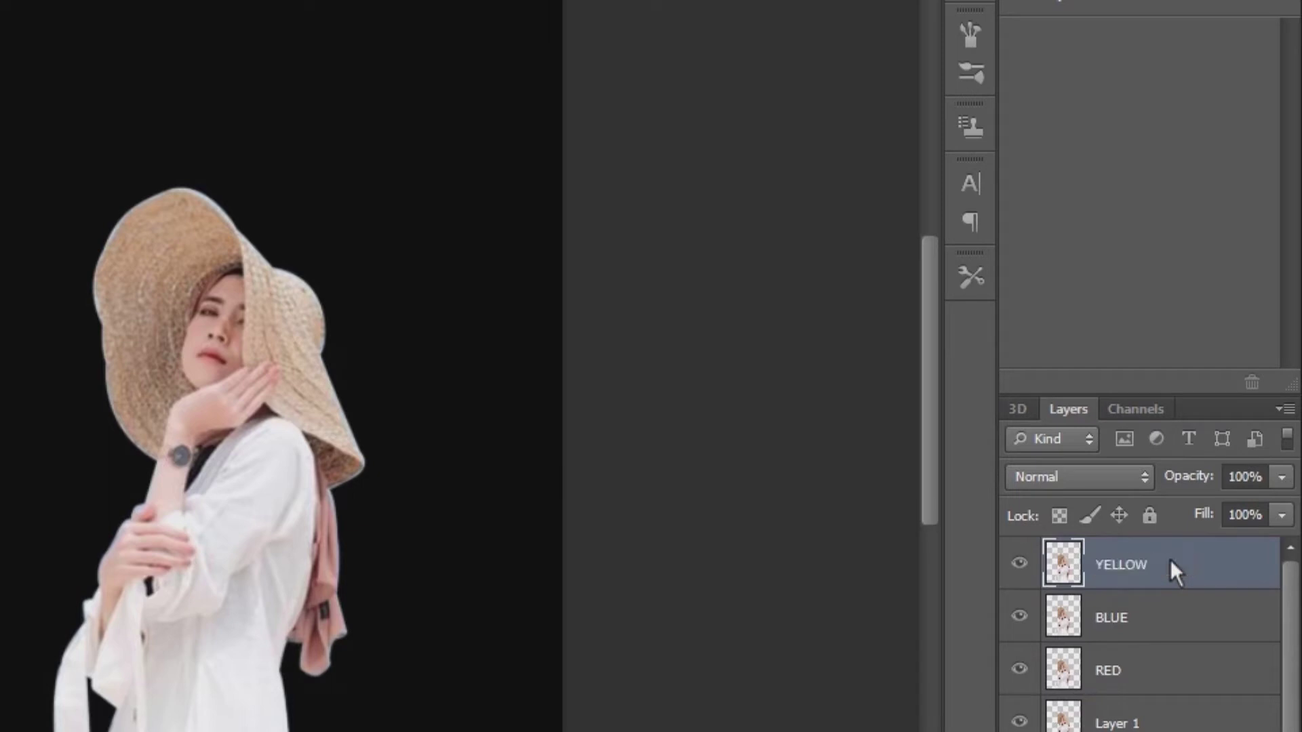
{"action": "left_click", "coordinate": [1153, 717]}
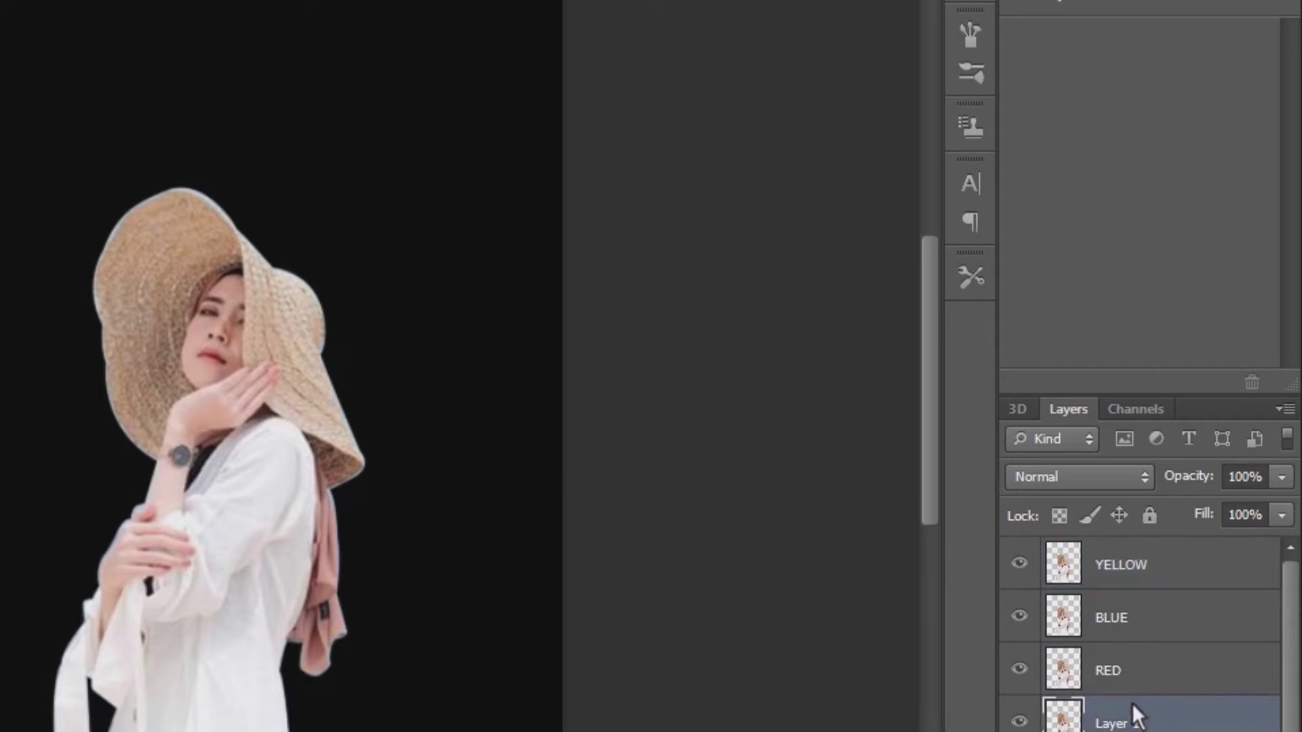
{"action": "left_click", "coordinate": [1132, 675]}
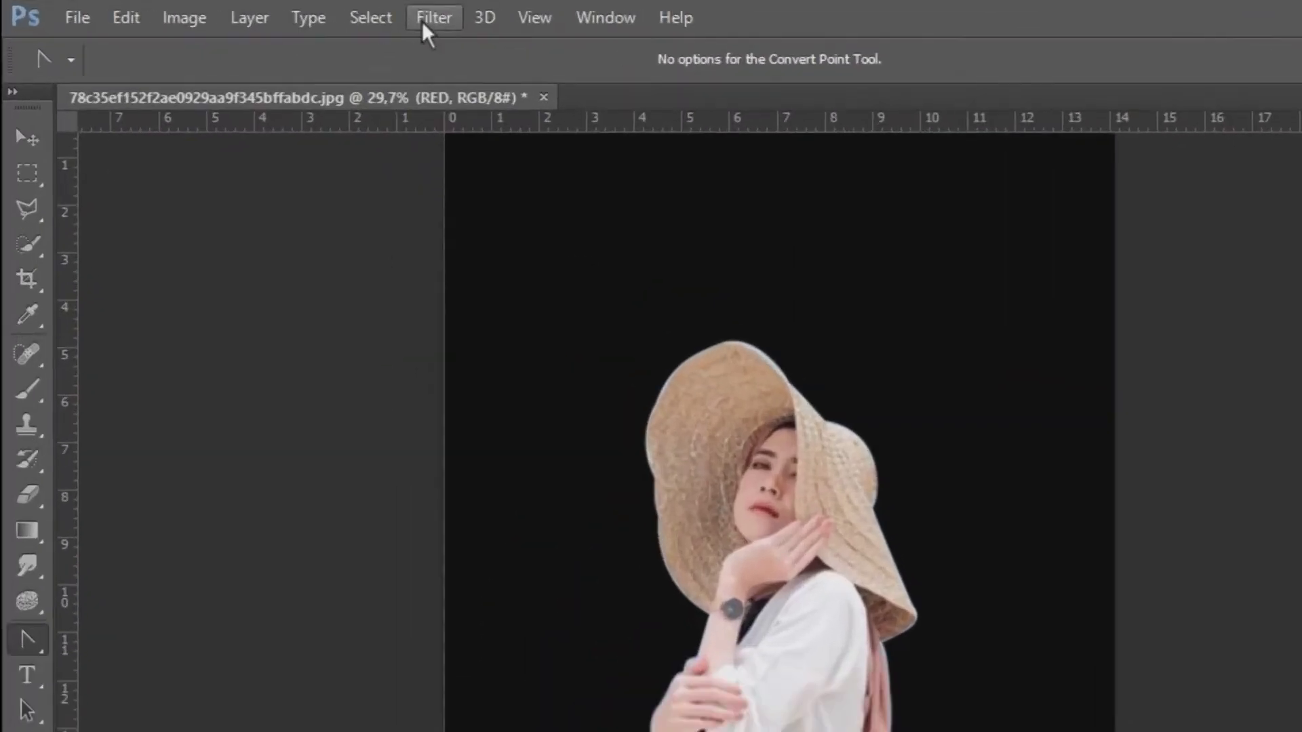
{"action": "left_click", "coordinate": [423, 21]}
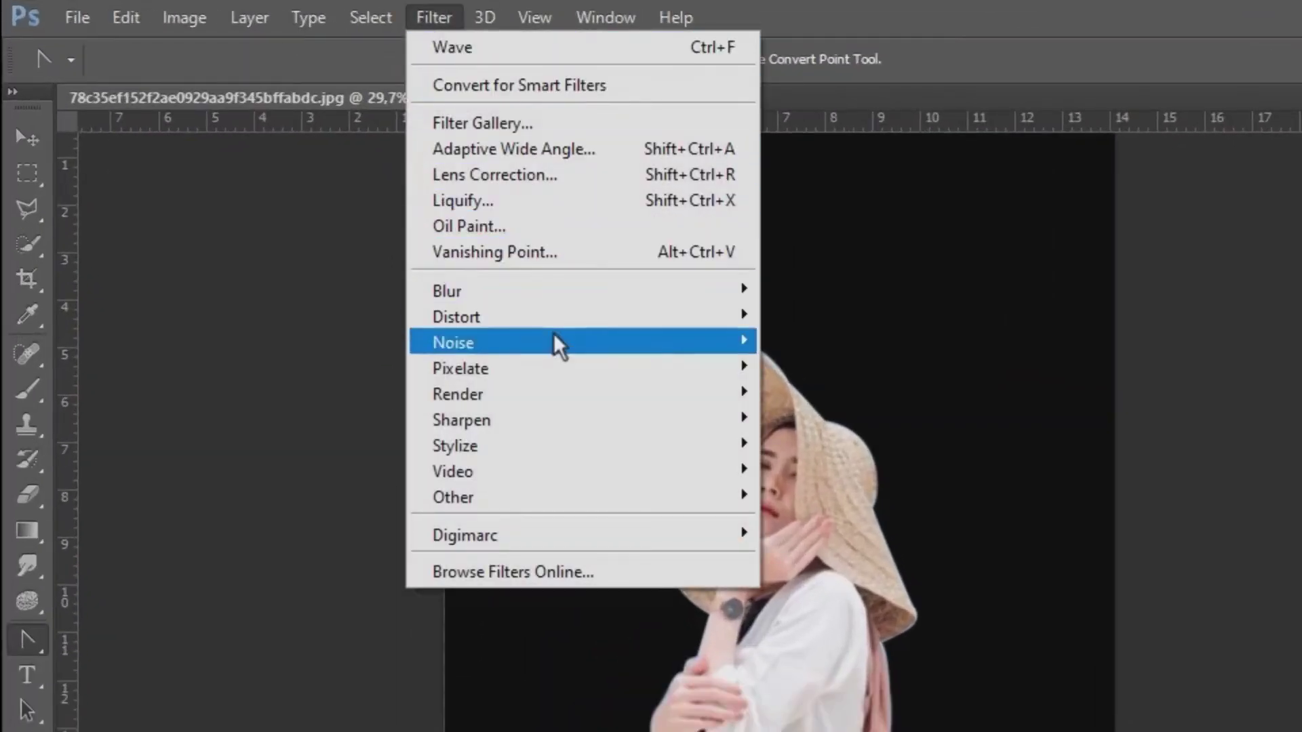
Step: Apply a Sine Wave to RED: wavelength 1–2, amplitude 1–75, scale 90%/20%
{"action": "mouse_move", "coordinate": [457, 316]}
{"action": "left_click", "coordinate": [847, 502]}
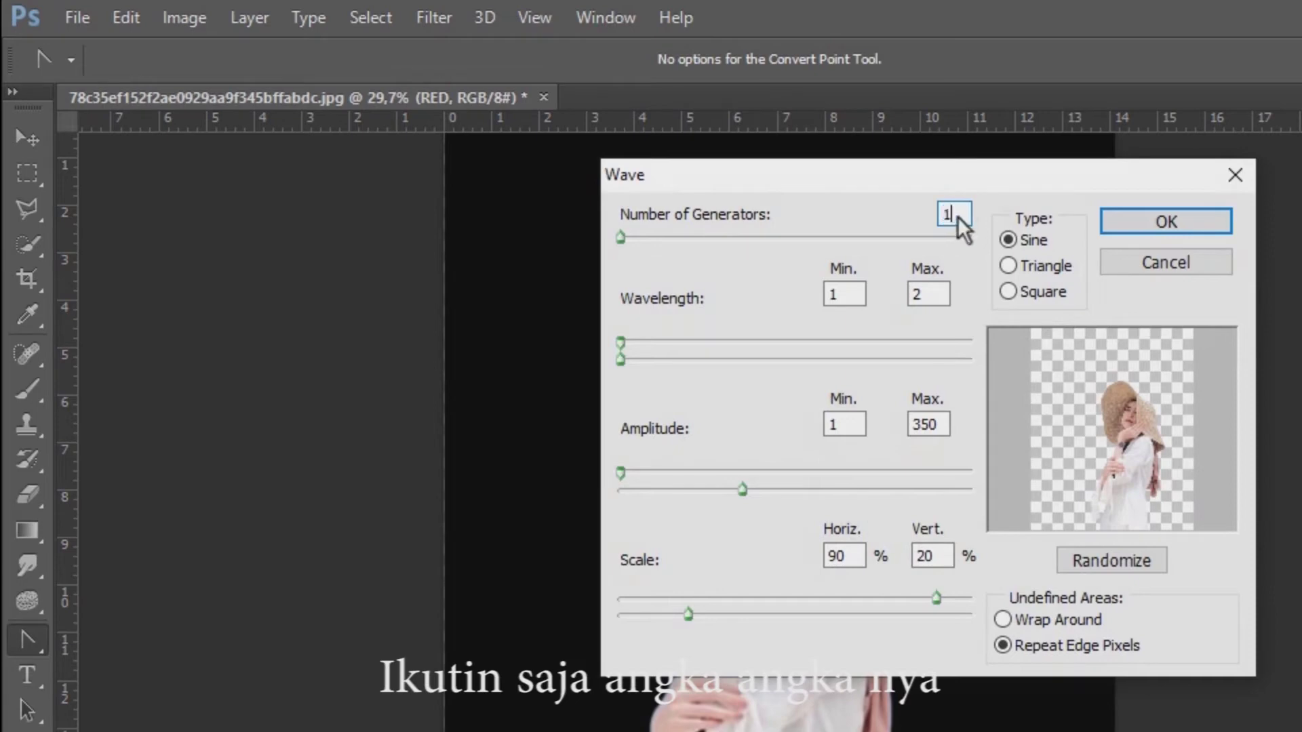
{"action": "left_click", "coordinate": [933, 299]}
{"action": "key", "text": "Tab"}
{"action": "left_click", "coordinate": [846, 425]}
{"action": "left_click", "coordinate": [845, 556]}
{"action": "left_click", "coordinate": [930, 556]}
{"action": "left_click", "coordinate": [940, 425]}
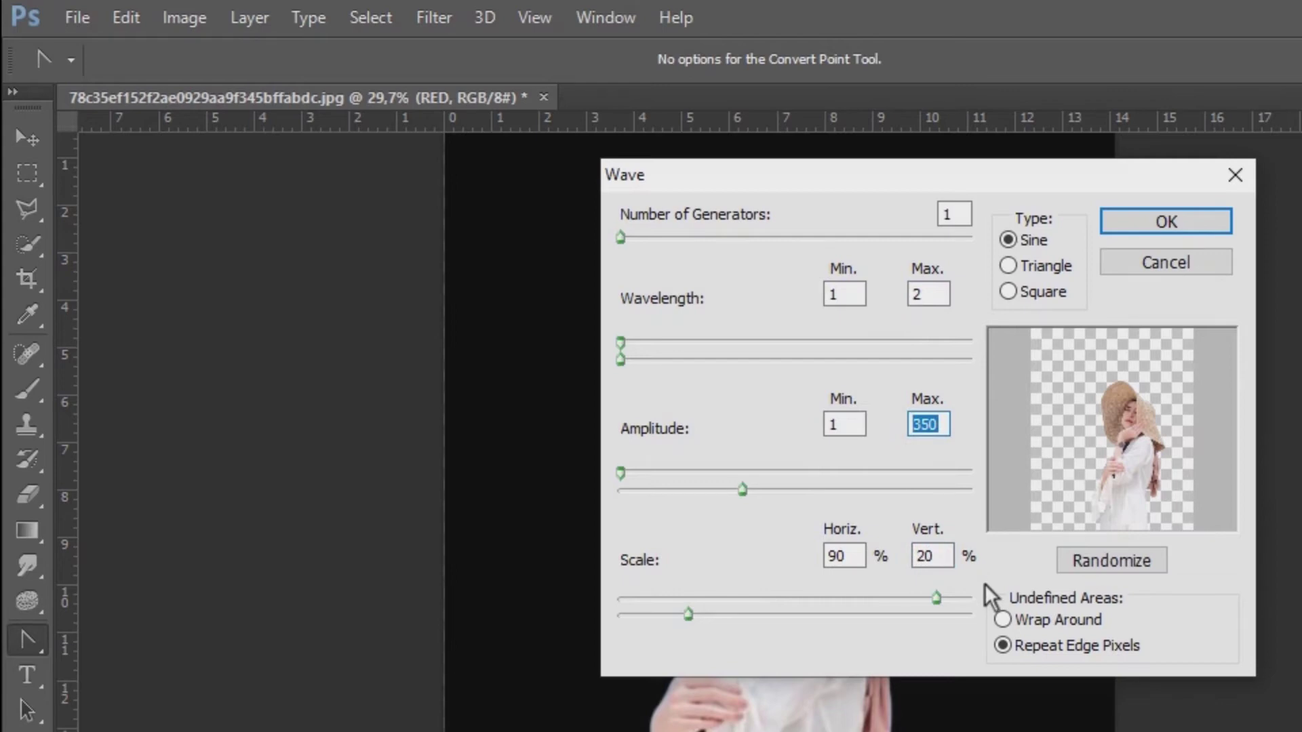
{"action": "type", "text": "75"}
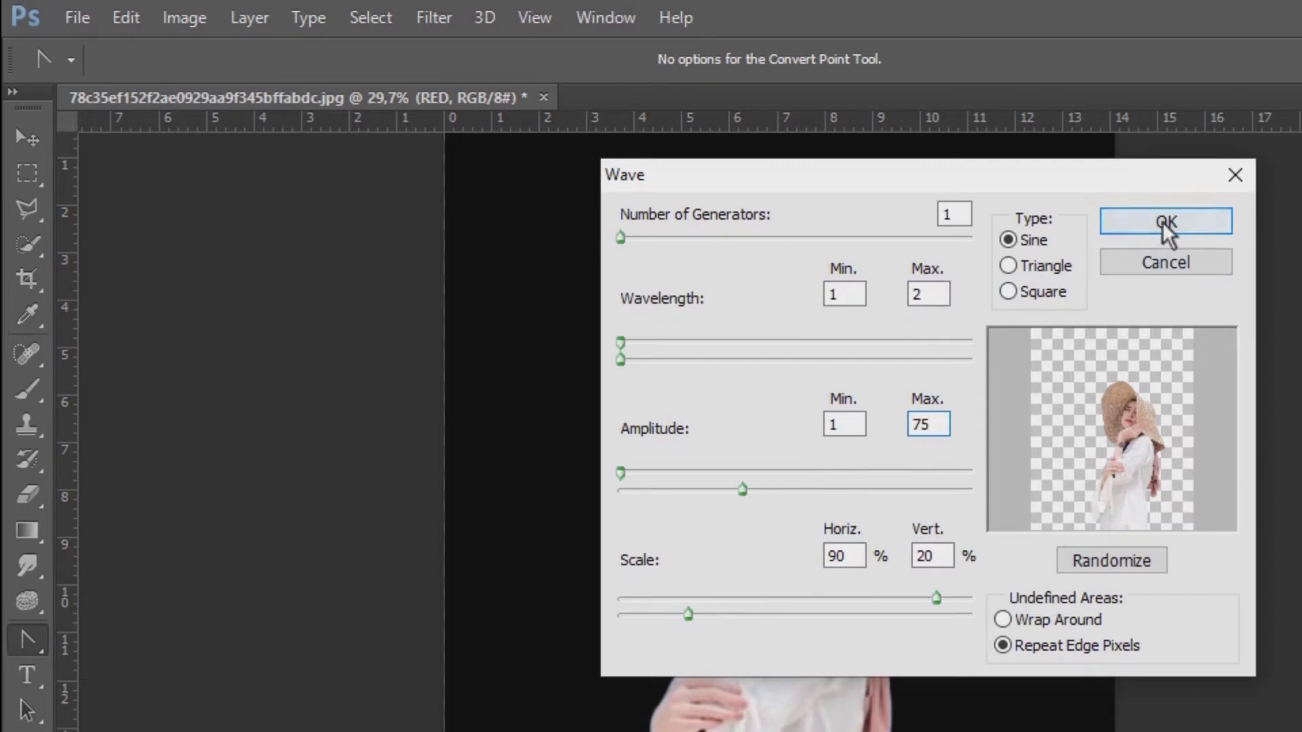
{"action": "left_click", "coordinate": [1162, 224]}
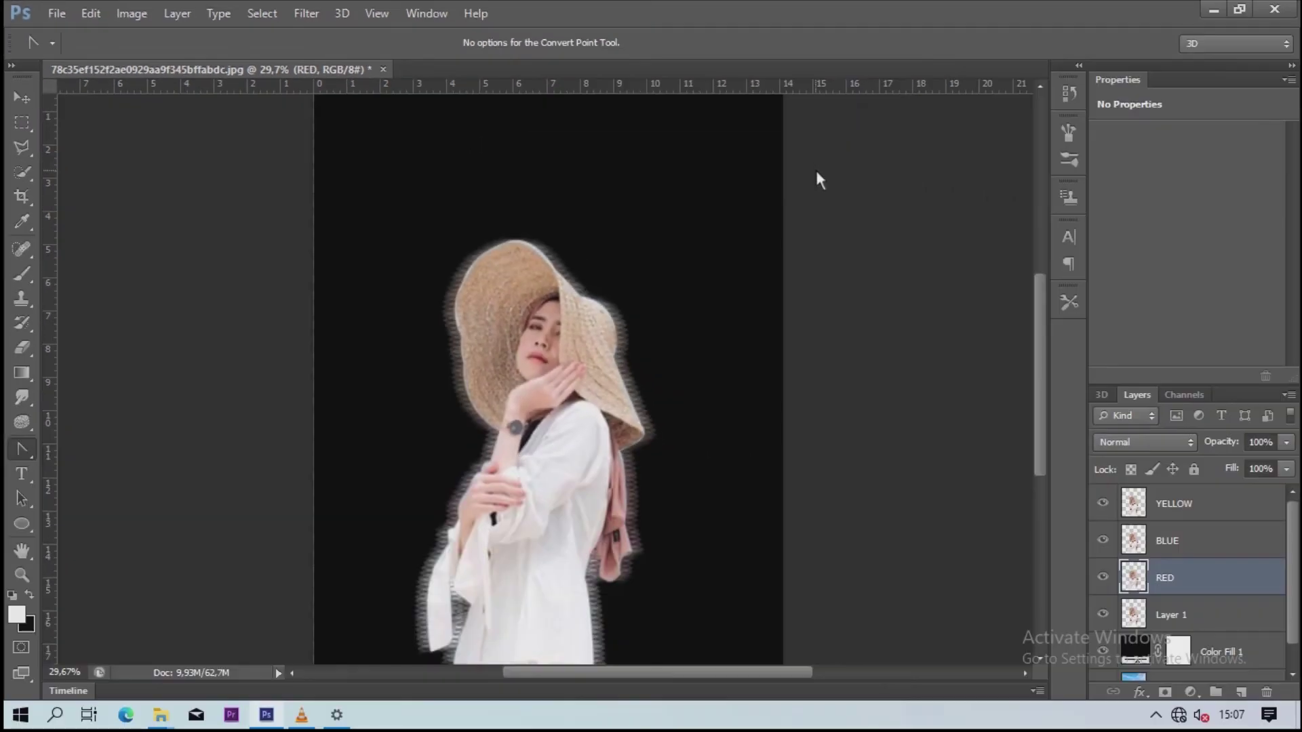
Step: Apply a Wave distortion with maximum amplitude 225 to the BLUE layer
{"action": "left_click", "coordinate": [1179, 544]}
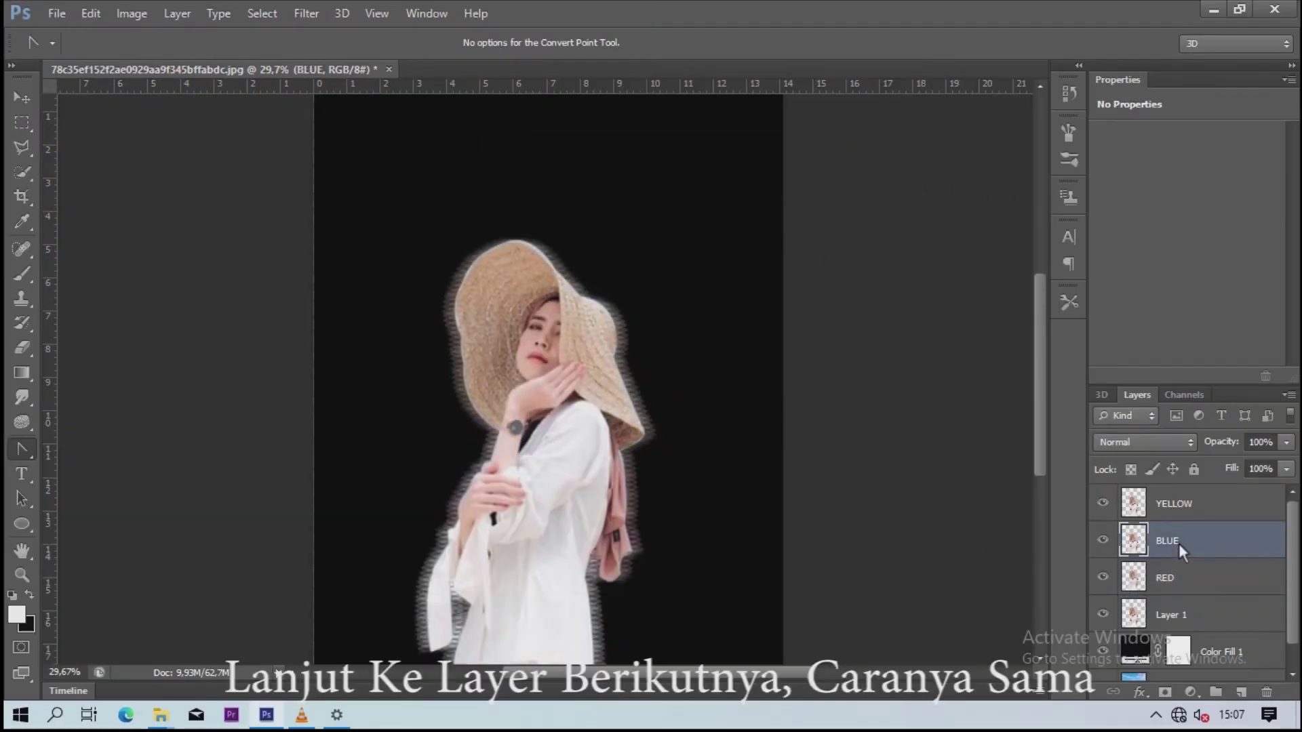
{"action": "left_click", "coordinate": [320, 19]}
{"action": "mouse_move", "coordinate": [322, 222]}
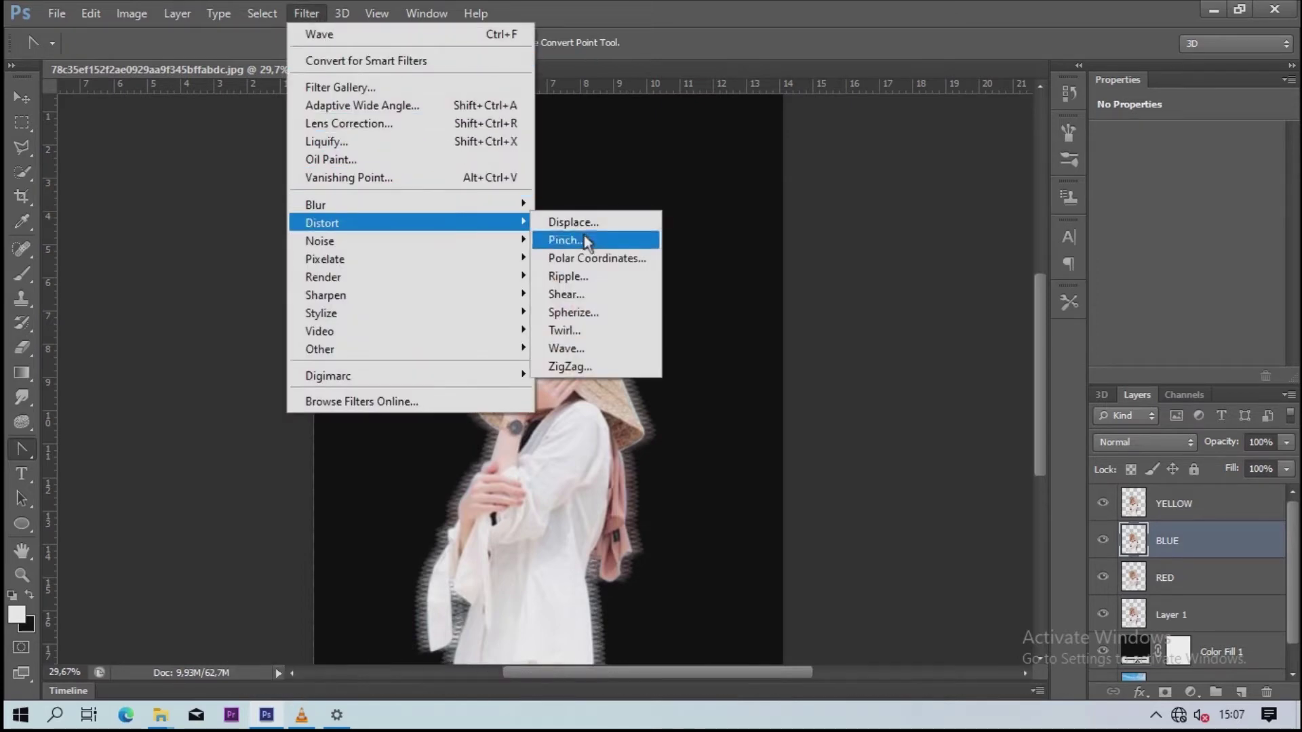
{"action": "left_click", "coordinate": [591, 351]}
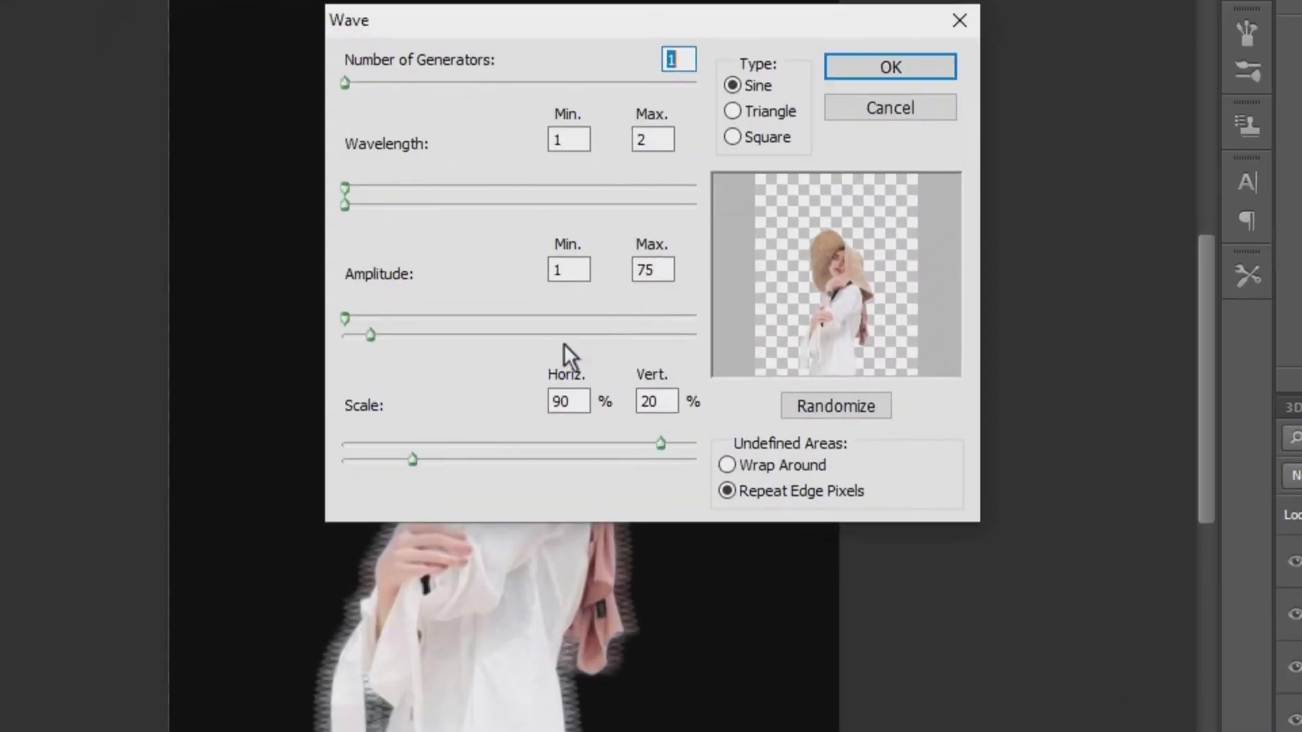
{"action": "left_click", "coordinate": [654, 275]}
{"action": "type", "text": "22"}
{"action": "key", "text": "Return"}
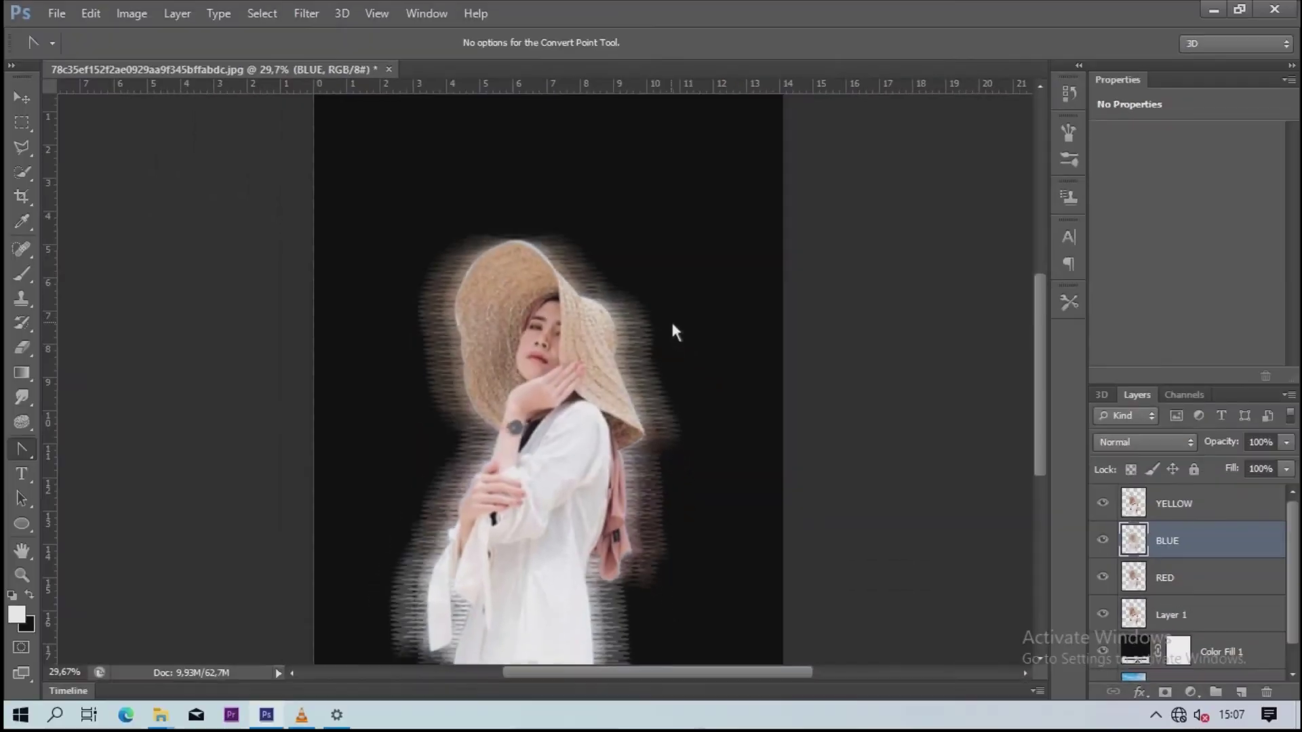
Step: Apply a Wave distortion with maximum amplitude 350 to YELLOW, then select Layer 1
{"action": "left_click", "coordinate": [1190, 504]}
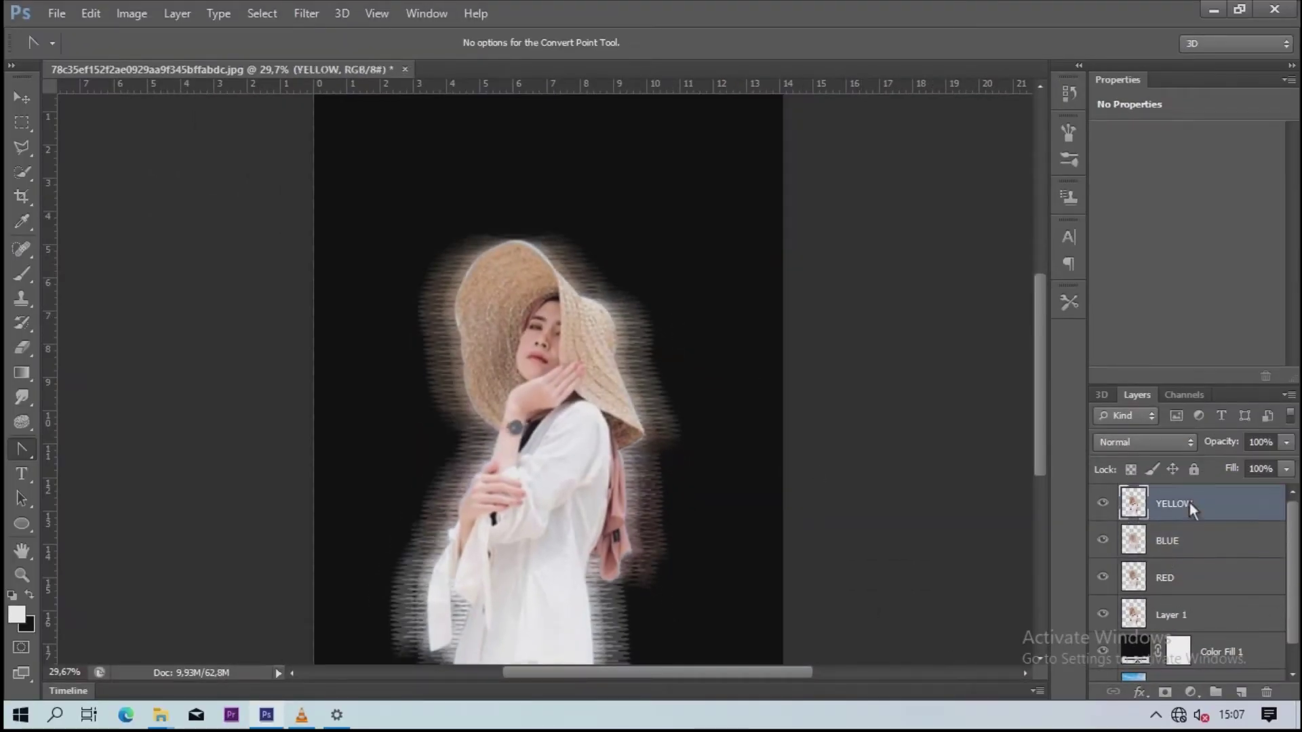
{"action": "left_click", "coordinate": [305, 13]}
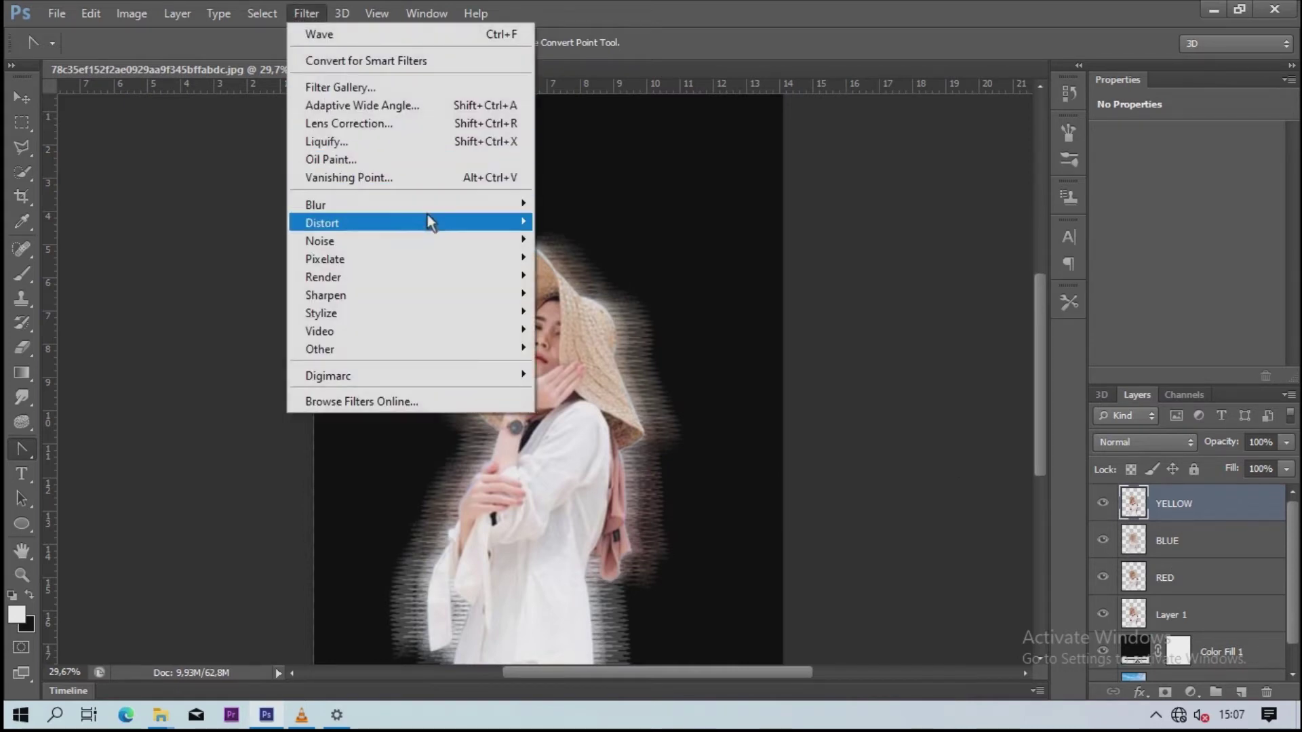
{"action": "mouse_move", "coordinate": [322, 222]}
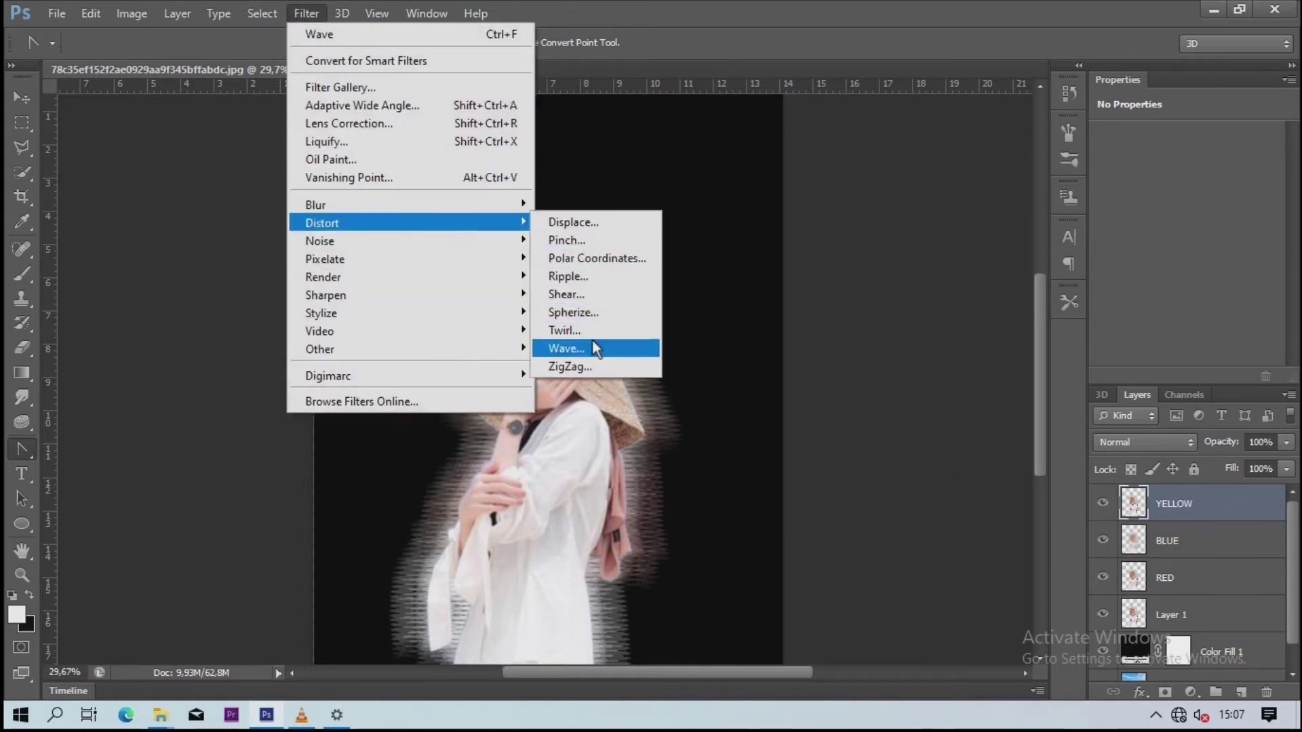
{"action": "left_click", "coordinate": [592, 345]}
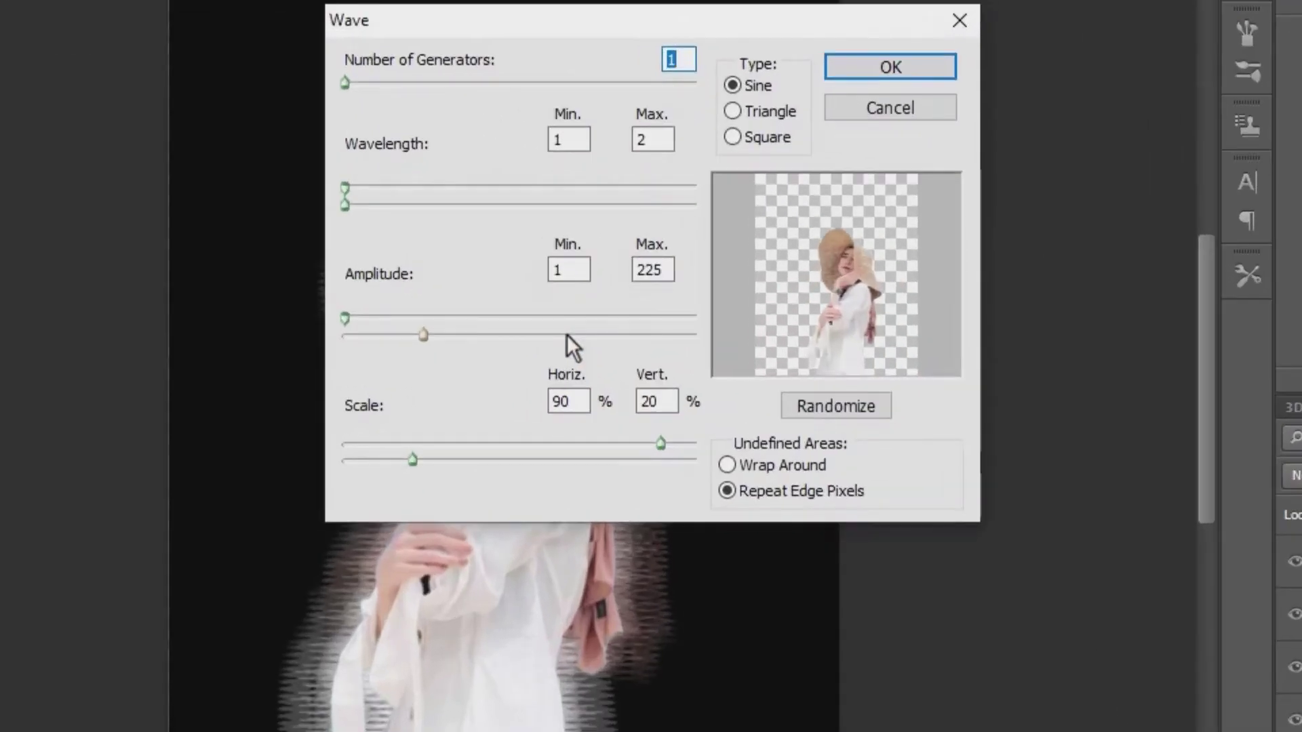
{"action": "double_click", "coordinate": [661, 266]}
{"action": "type", "text": "350"}
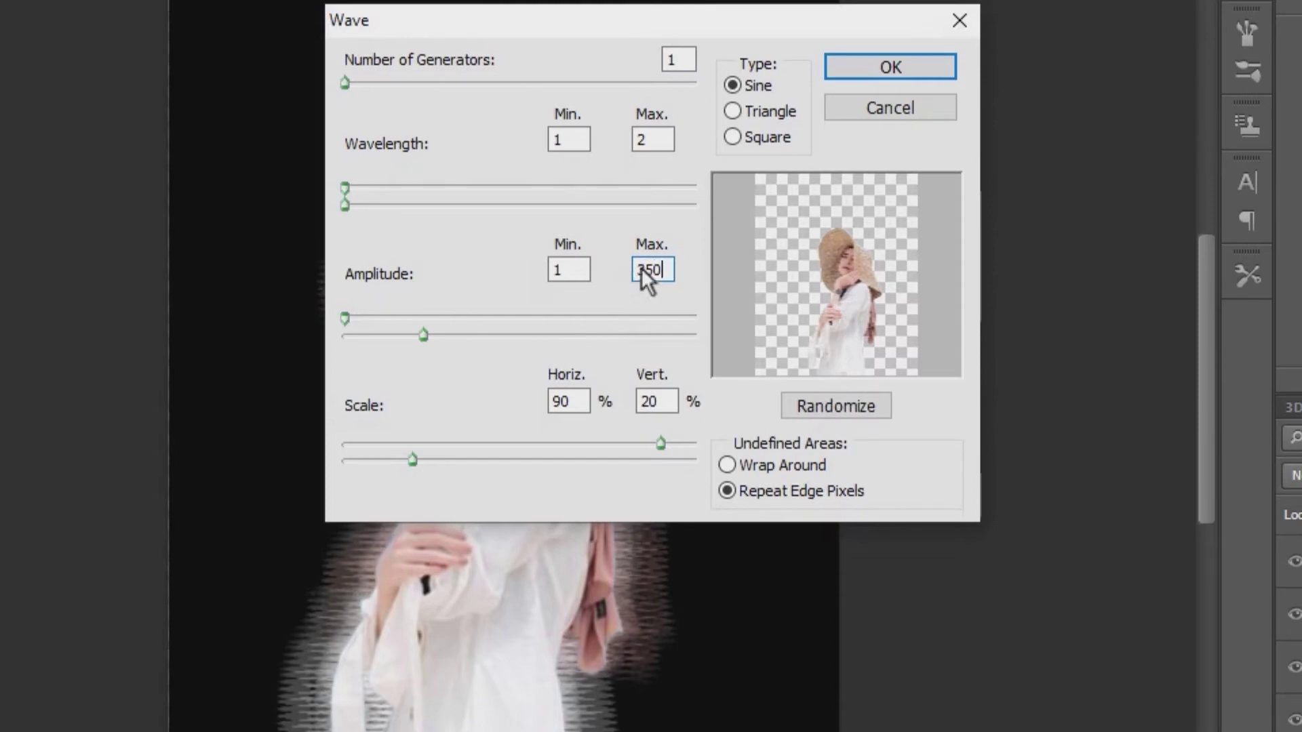
{"action": "left_click", "coordinate": [890, 68]}
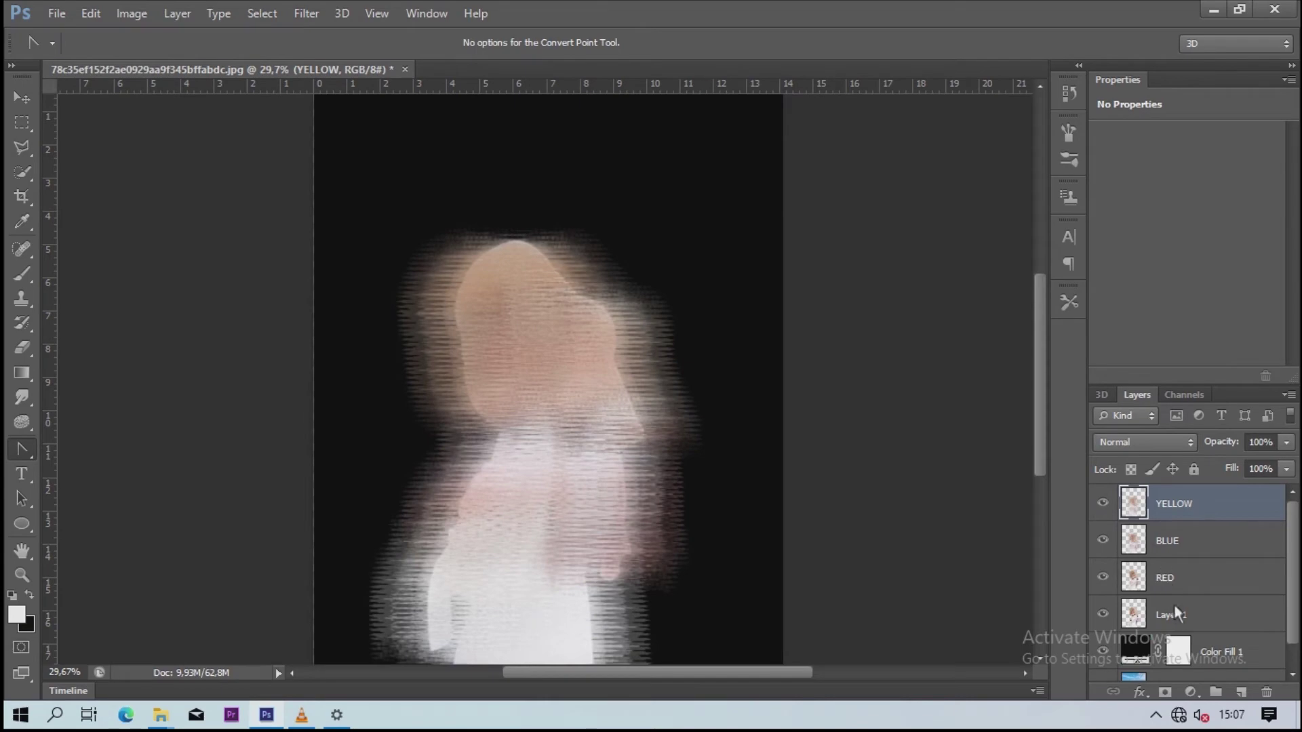
{"action": "left_click", "coordinate": [1174, 609]}
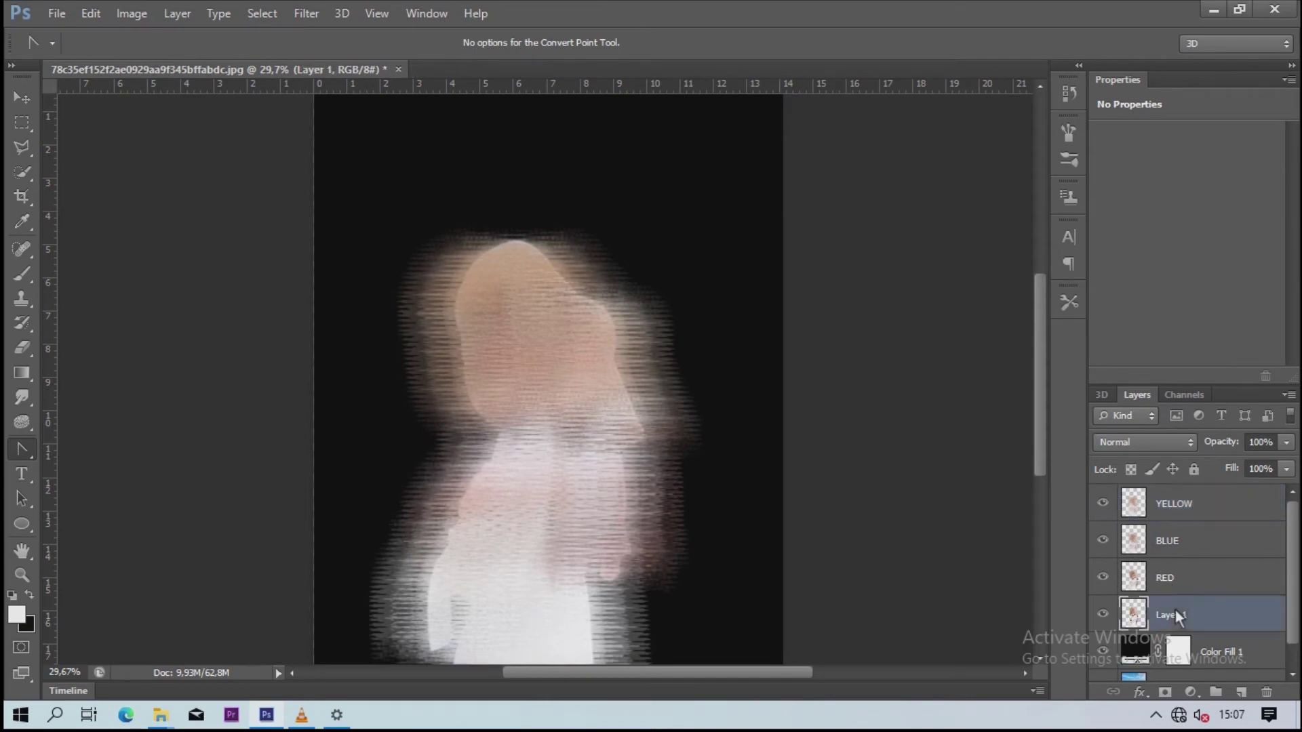
Step: Move Layer 1 to the top and limit RED's blending to the red channel only
{"action": "left_click_drag", "start_coordinate": [1136, 561], "coordinate": [1133, 401]}
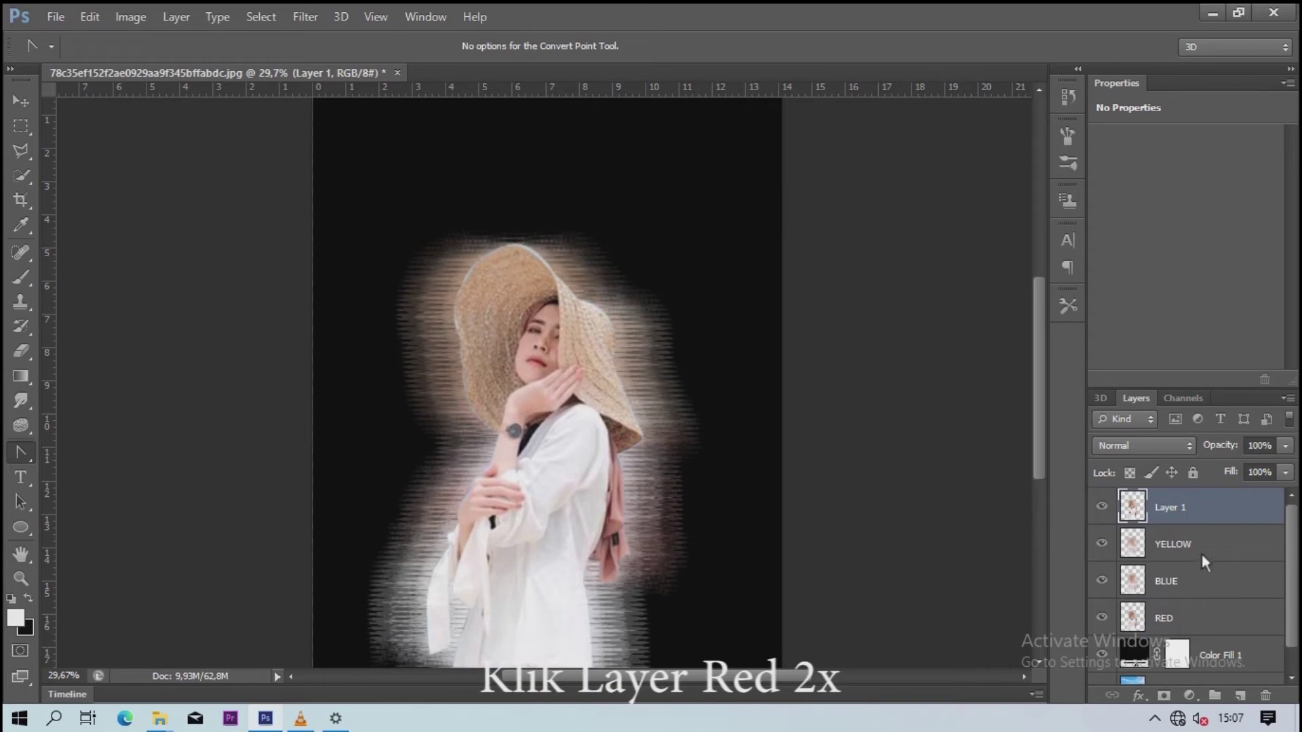
{"action": "left_click", "coordinate": [1199, 620]}
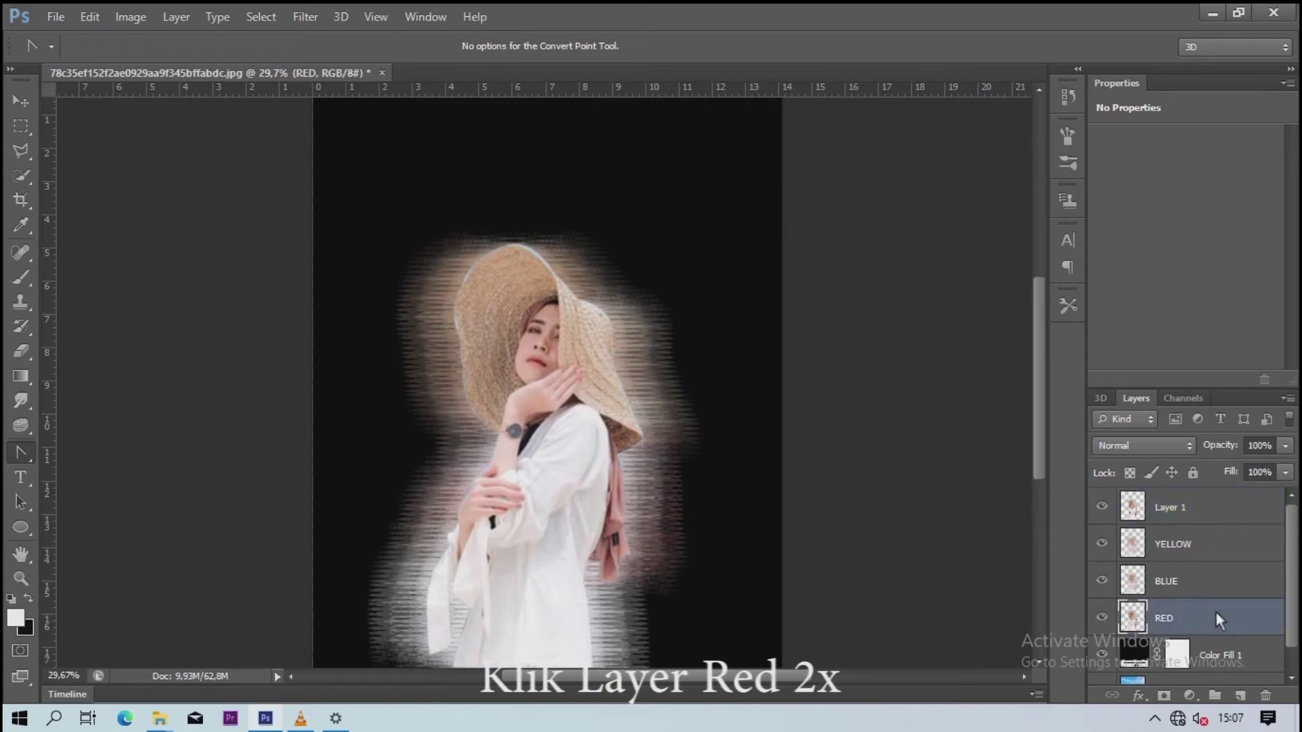
{"action": "double_click", "coordinate": [1215, 612]}
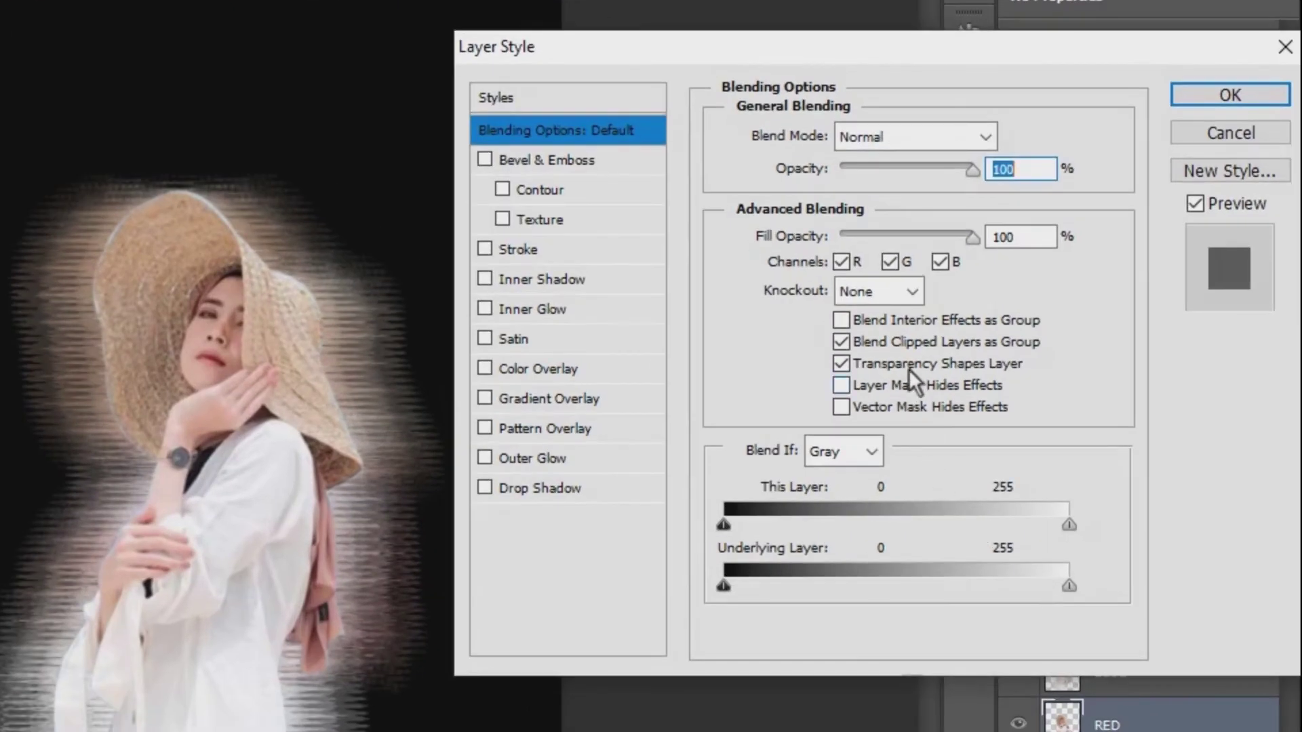
{"action": "left_click", "coordinate": [891, 262]}
{"action": "left_click", "coordinate": [943, 264]}
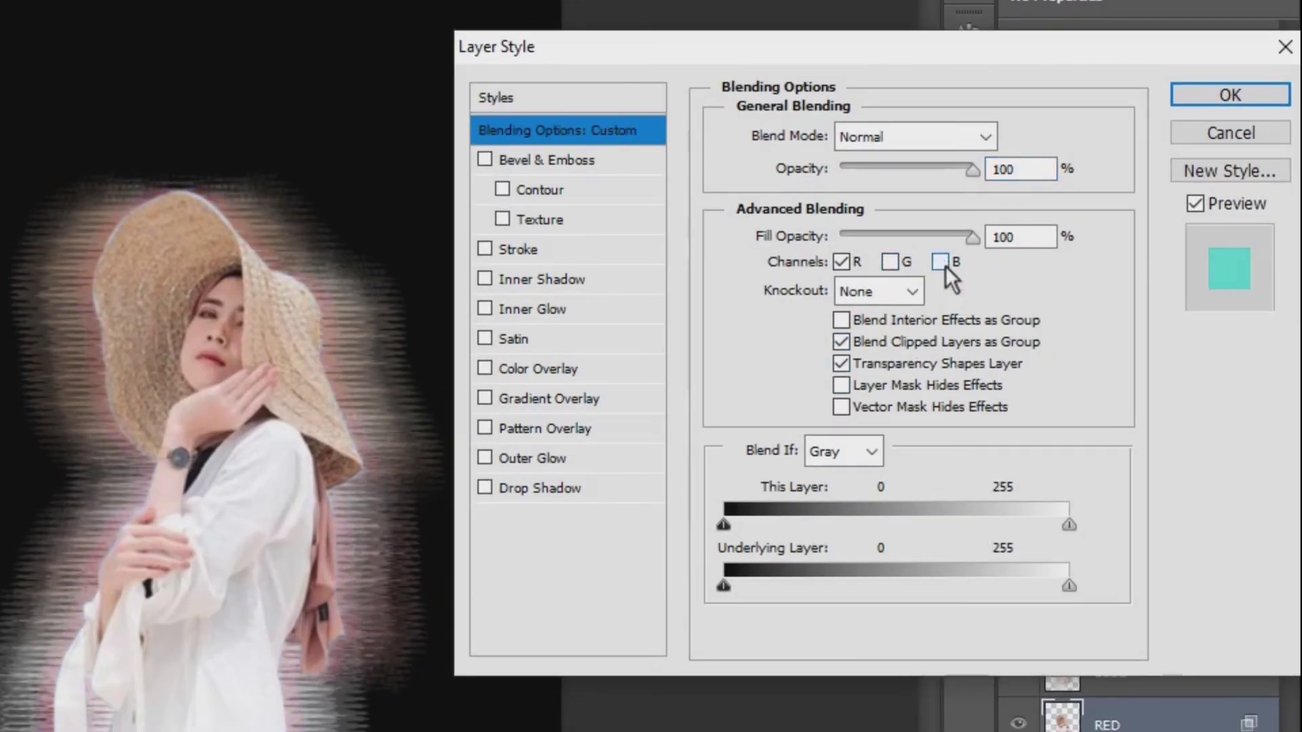
{"action": "left_click", "coordinate": [1191, 99]}
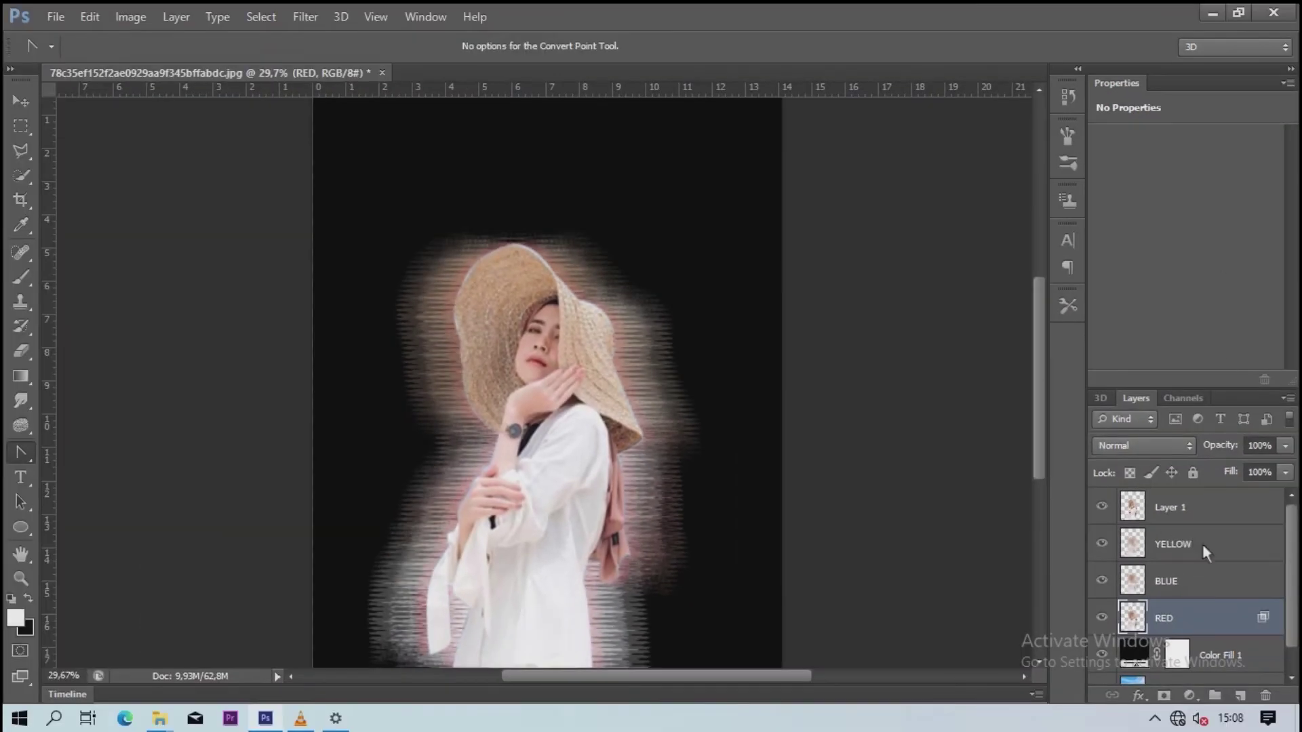
Step: Limit the BLUE layer's blending to the blue channel only
{"action": "left_click", "coordinate": [1241, 583]}
{"action": "double_click", "coordinate": [1250, 582]}
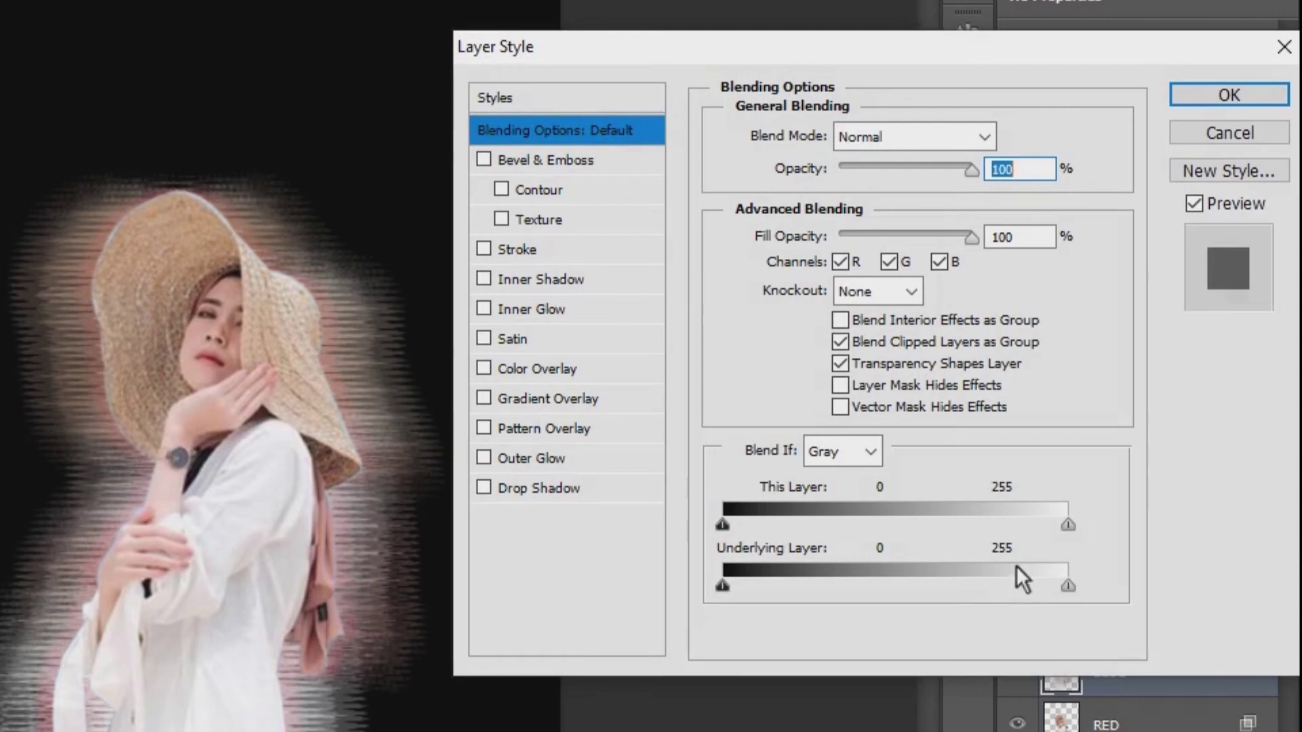
{"action": "left_click", "coordinate": [898, 264]}
{"action": "left_click", "coordinate": [845, 261]}
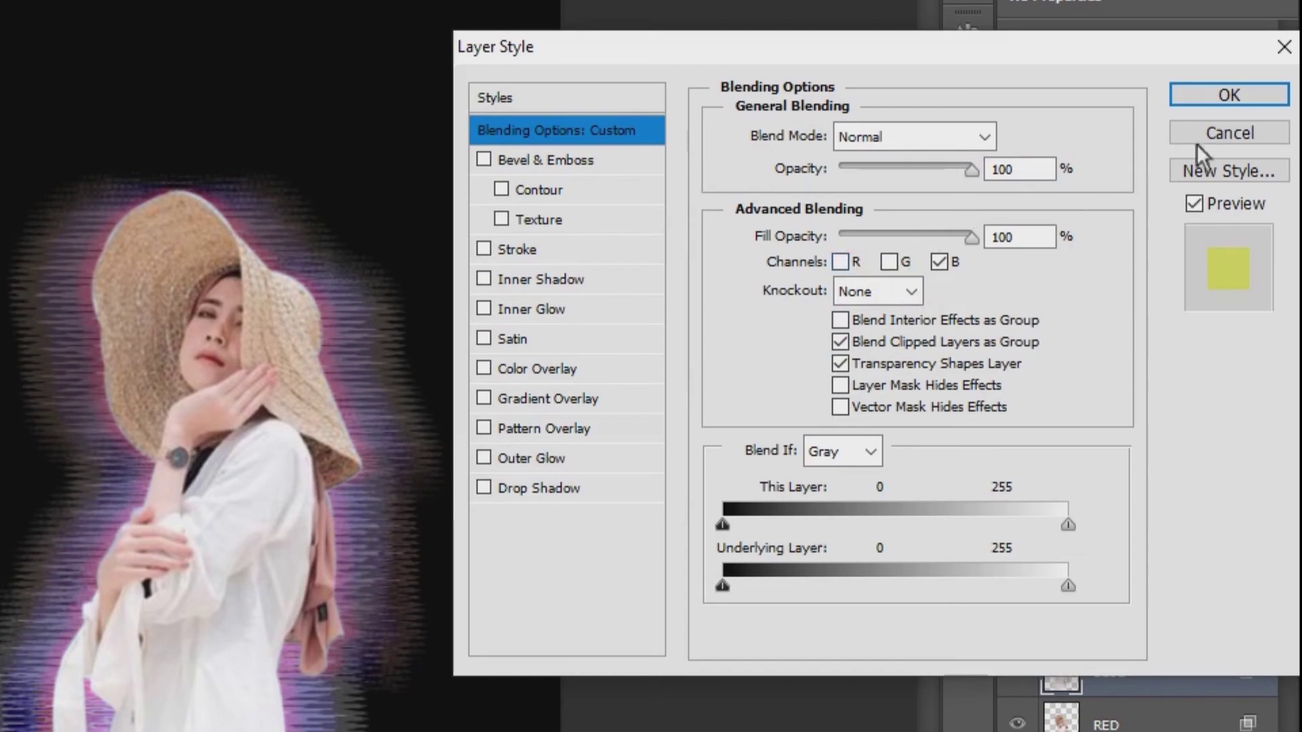
{"action": "left_click", "coordinate": [1219, 98]}
Step: Exclude the green channel from the YELLOW layer's blending, leaving red and blue
{"action": "left_click", "coordinate": [1229, 540]}
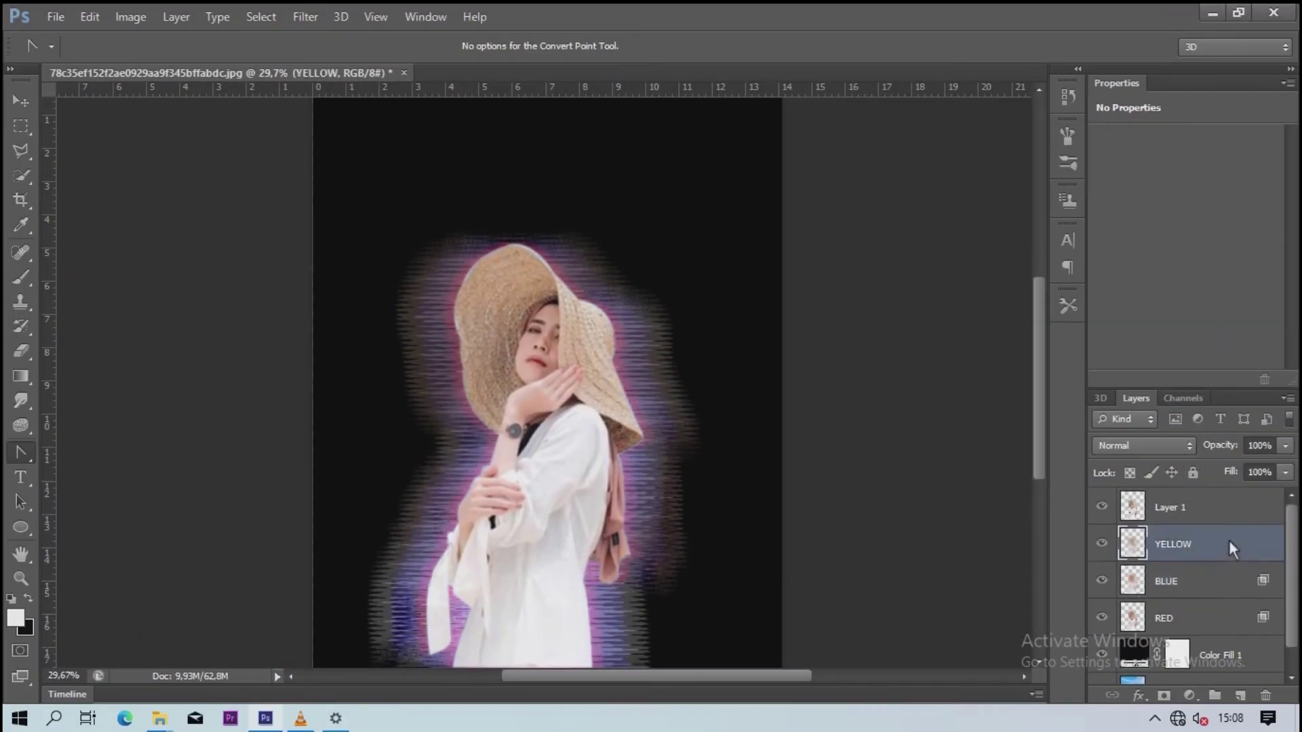
{"action": "double_click", "coordinate": [1230, 541]}
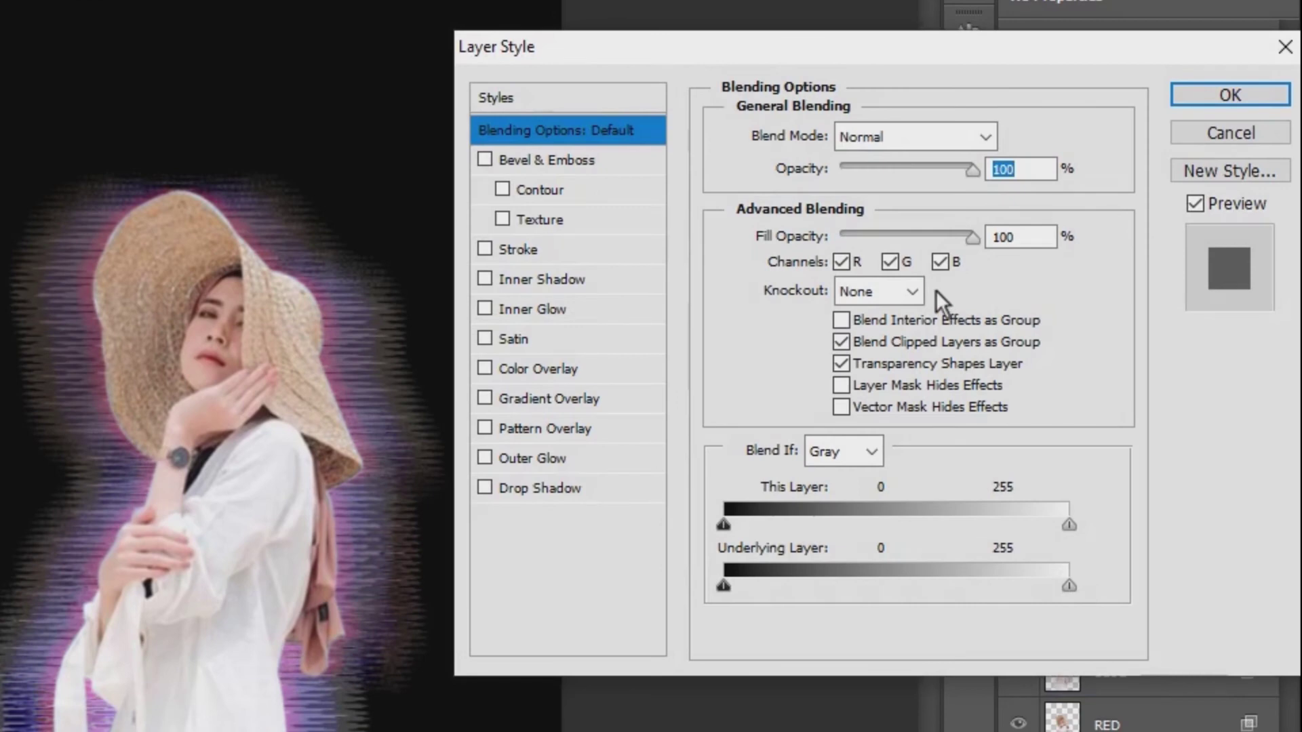
{"action": "left_click", "coordinate": [890, 262]}
{"action": "left_click", "coordinate": [1237, 94]}
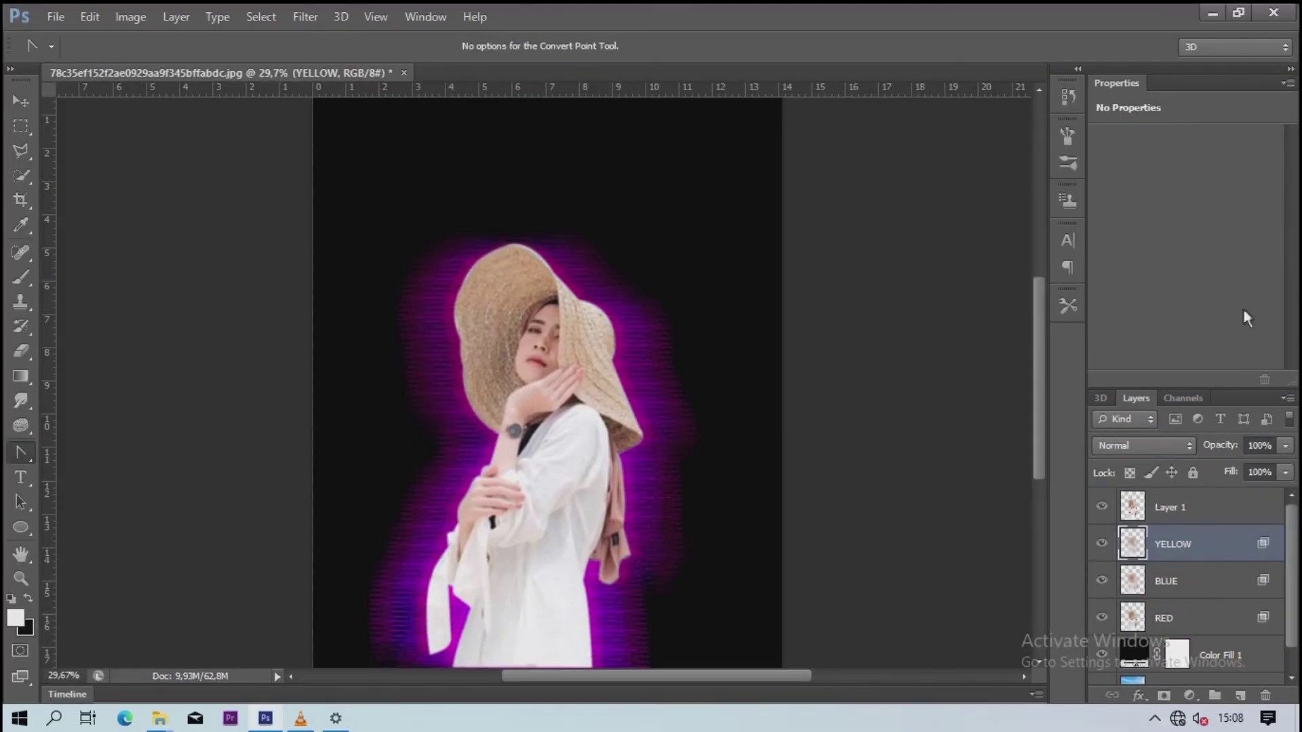
Step: Nudge the YELLOW and BLUE layers slightly right with the Move tool
{"action": "left_click", "coordinate": [1192, 503]}
{"action": "left_click", "coordinate": [1194, 546]}
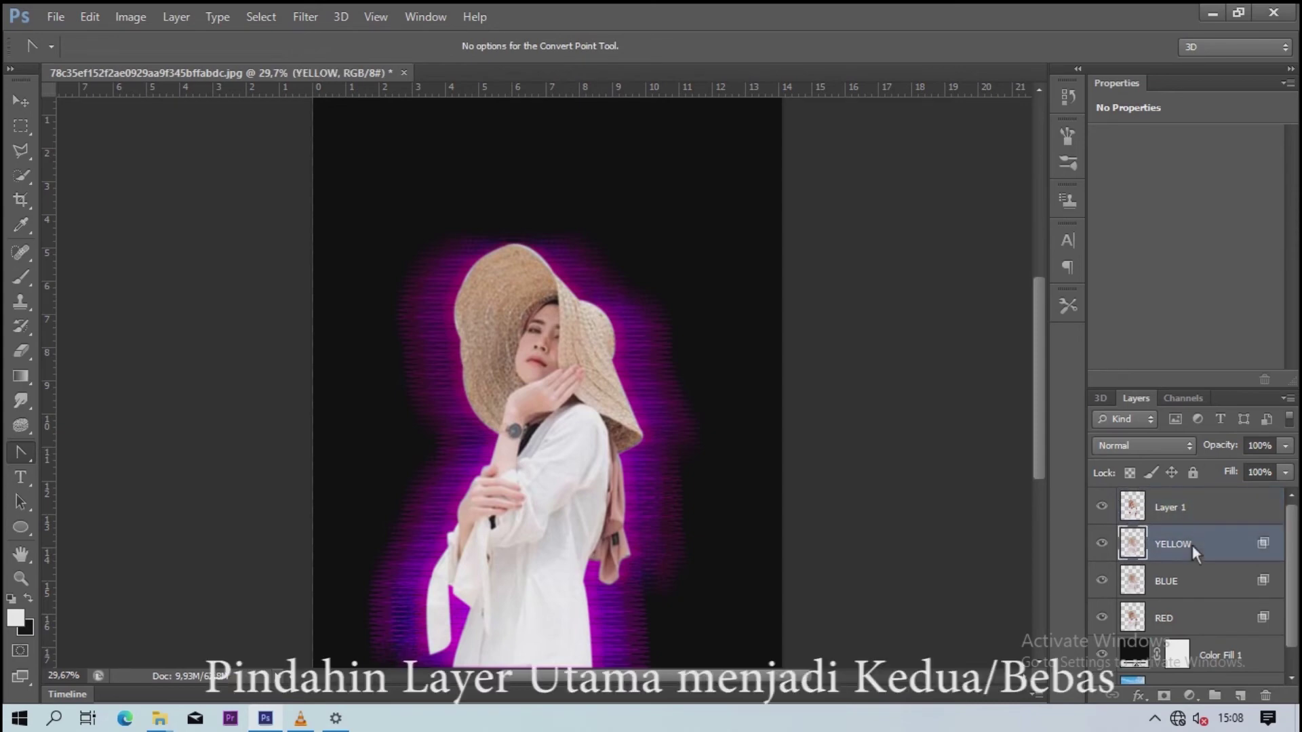
{"action": "left_click", "coordinate": [21, 102]}
{"action": "left_click_drag", "start_coordinate": [653, 395], "coordinate": [673, 395]}
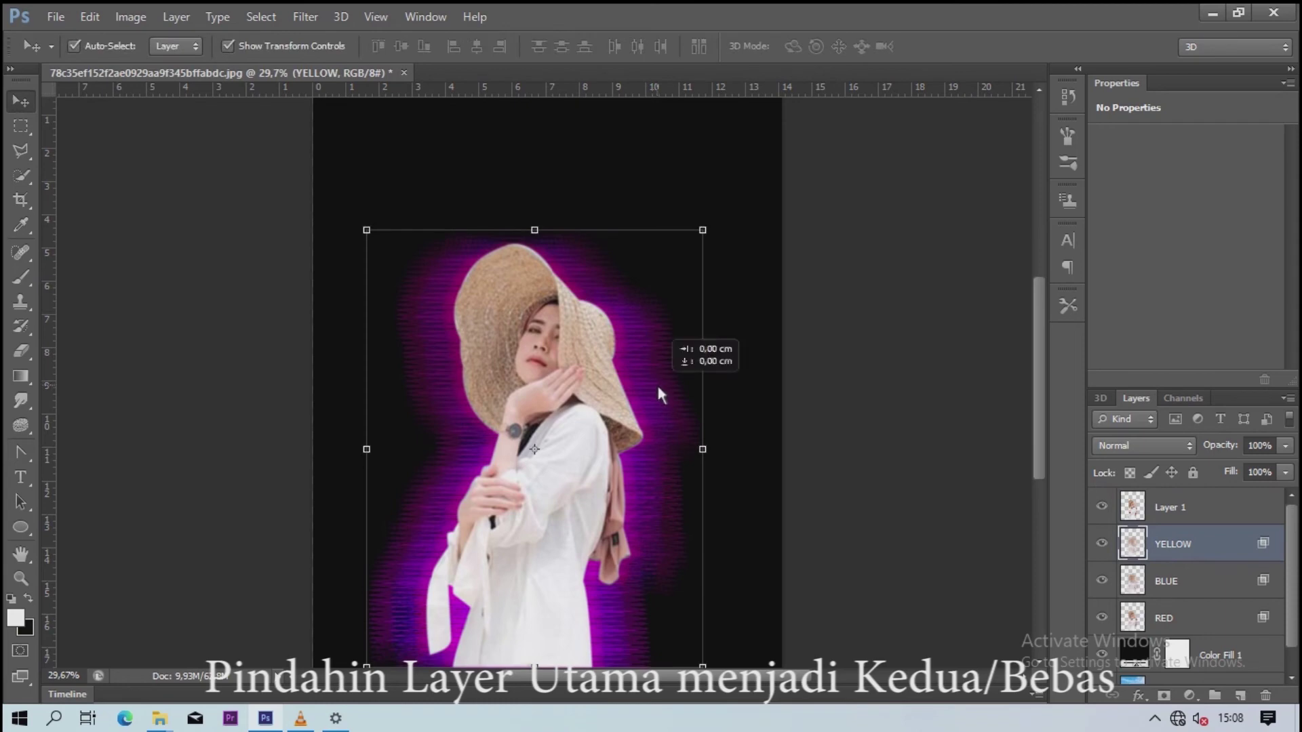
{"action": "left_click", "coordinate": [1187, 570]}
{"action": "mouse_move", "coordinate": [636, 353]}
{"action": "left_mouse_down"}
{"action": "mouse_move", "coordinate": [575, 358]}
{"action": "mouse_move", "coordinate": [645, 354]}
{"action": "left_mouse_up"}
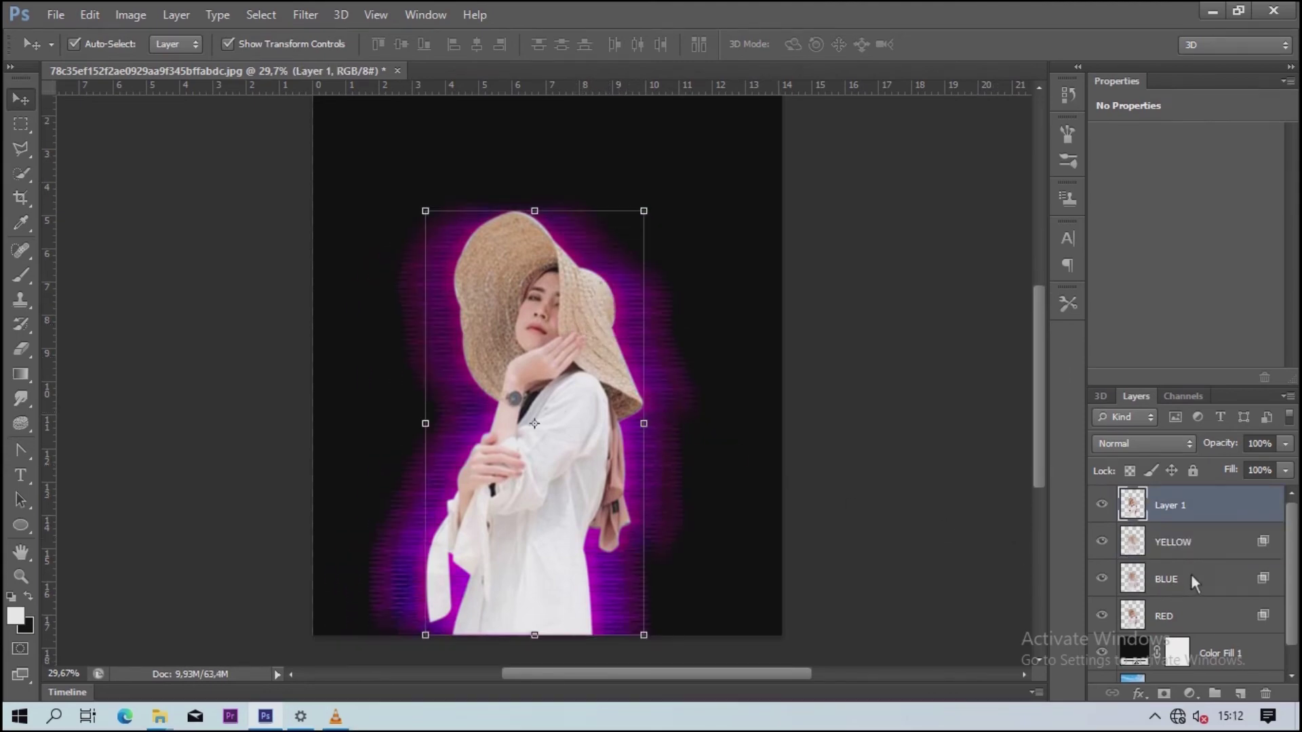
Step: Move Layer 1 below YELLOW and shift YELLOW right to widen the magenta glow
{"action": "left_click", "coordinate": [1200, 539]}
{"action": "left_click", "coordinate": [1186, 507]}
{"action": "left_click_drag", "start_coordinate": [1214, 502], "coordinate": [1219, 547]}
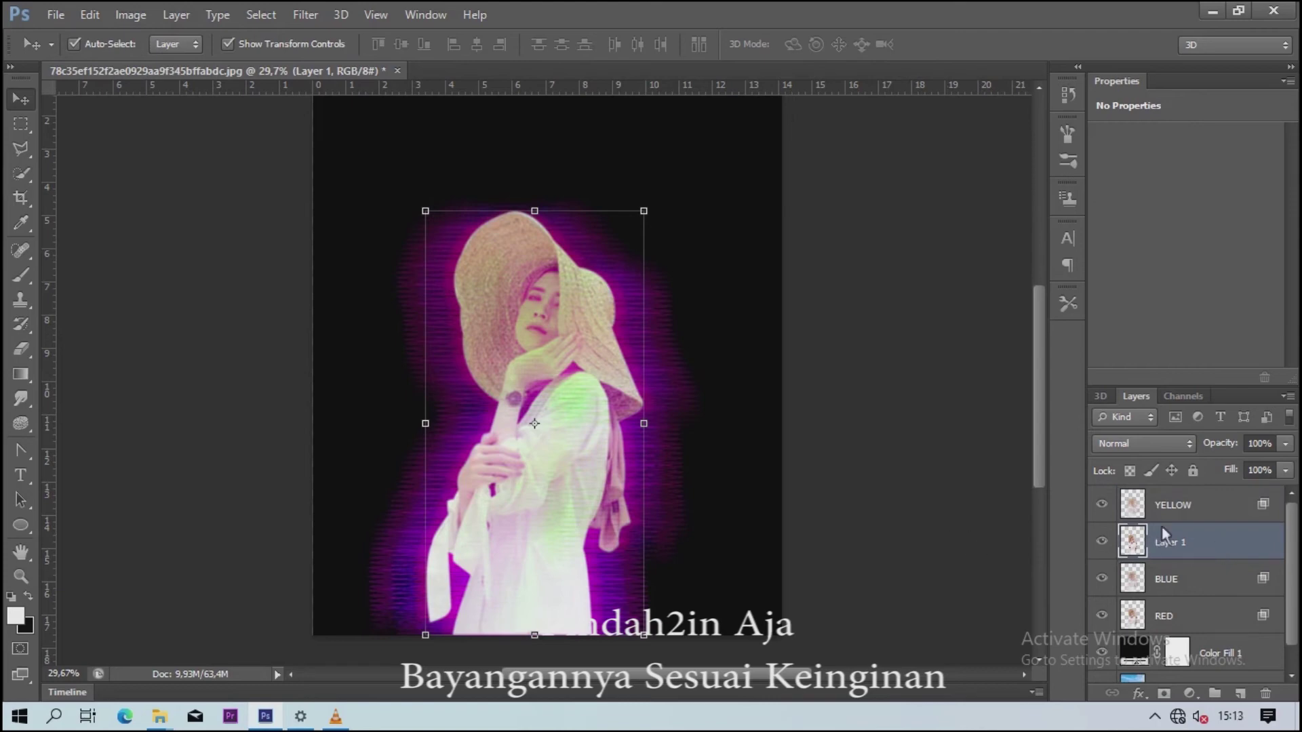
{"action": "left_click", "coordinate": [1197, 505]}
{"action": "mouse_move", "coordinate": [619, 361]}
{"action": "left_mouse_down"}
{"action": "mouse_move", "coordinate": [677, 361]}
{"action": "mouse_move", "coordinate": [668, 352]}
{"action": "left_mouse_up"}
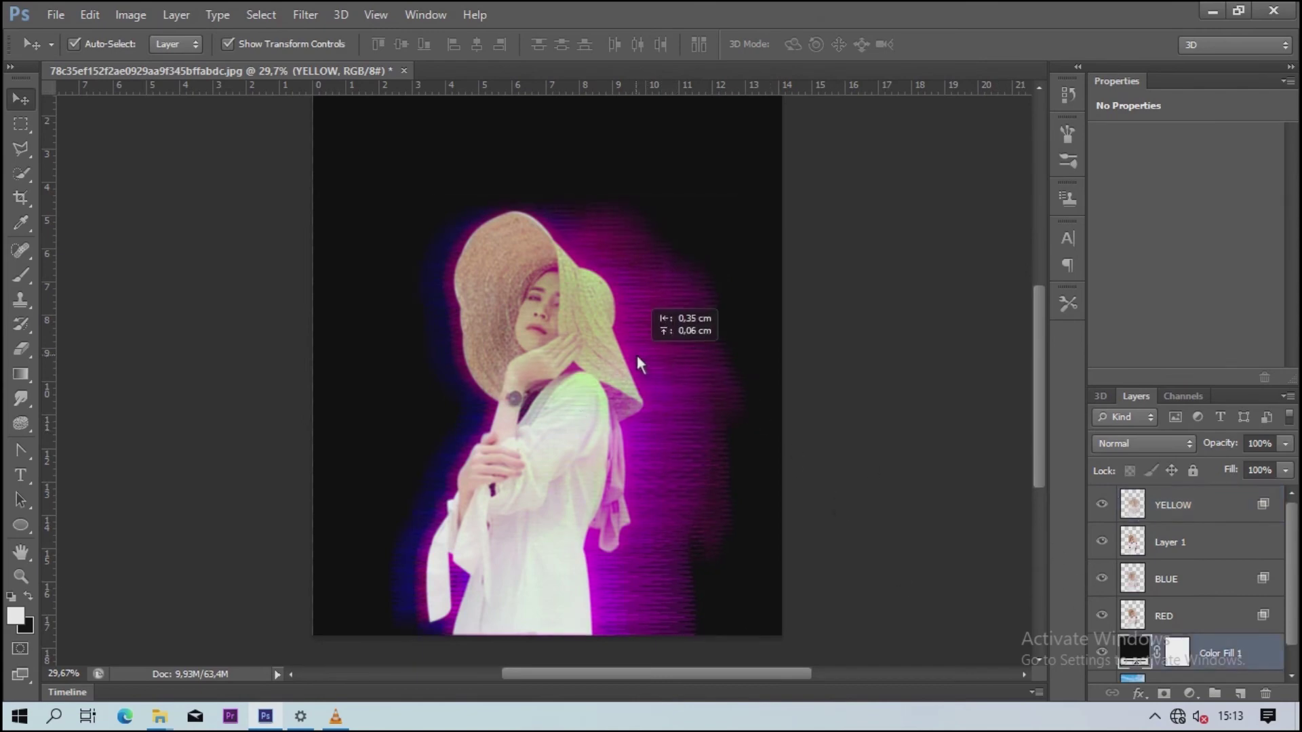
Step: Hide the YELLOW layer and drag the BLUE layer left on the canvas
{"action": "left_click", "coordinate": [1173, 508]}
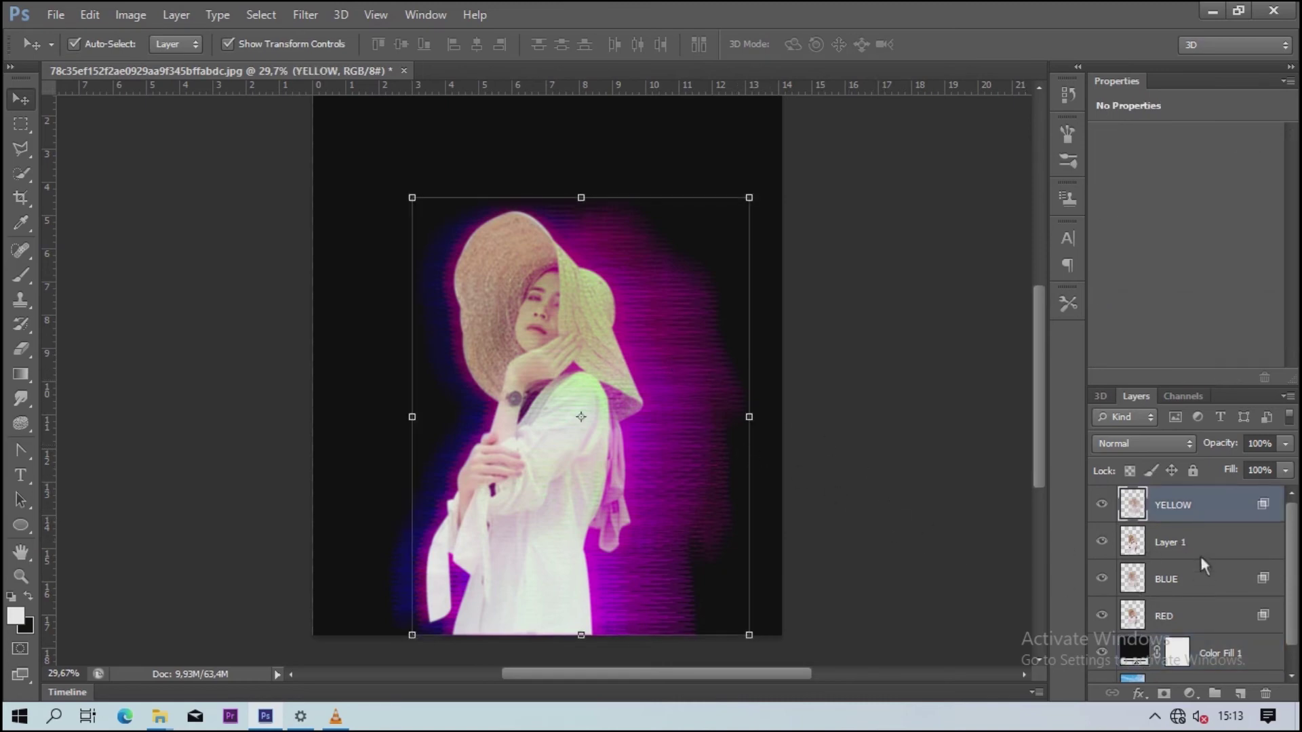
{"action": "left_click", "coordinate": [1101, 504]}
{"action": "left_click", "coordinate": [1168, 581]}
{"action": "left_click_drag", "start_coordinate": [636, 335], "coordinate": [410, 329]}
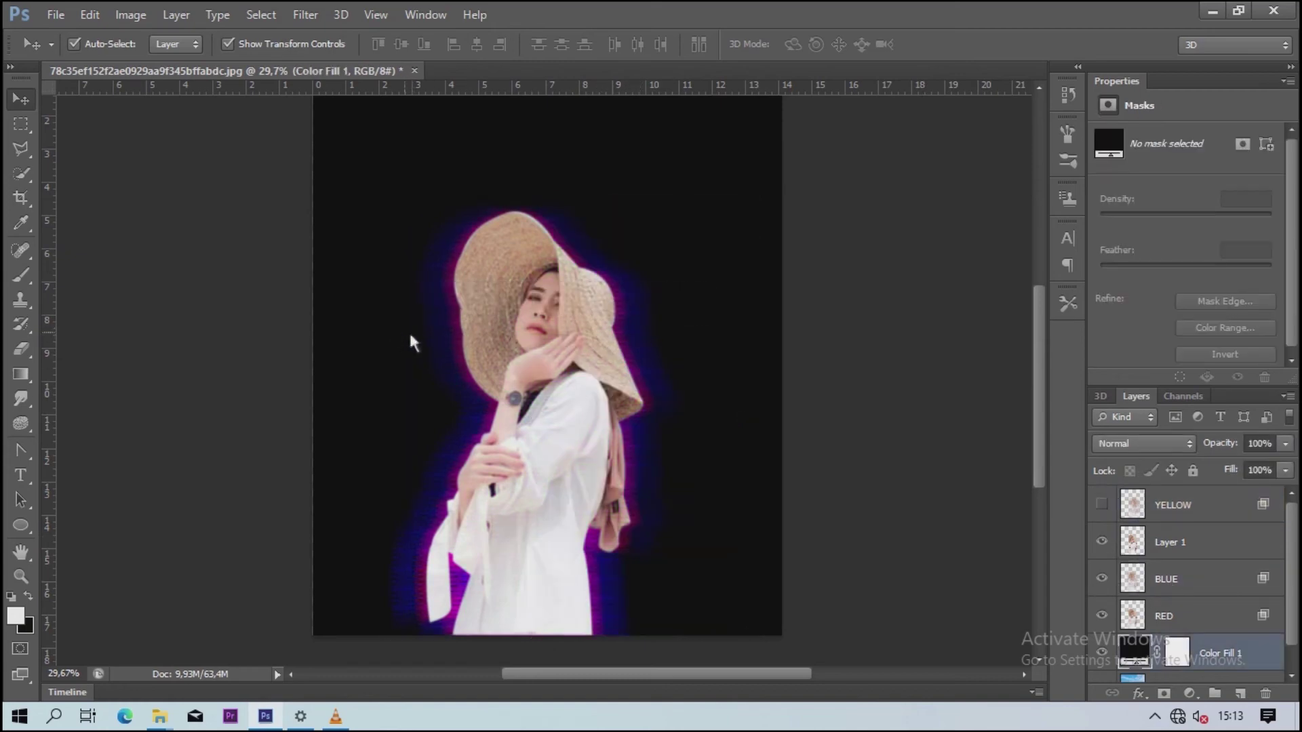
{"action": "left_click", "coordinate": [1166, 579]}
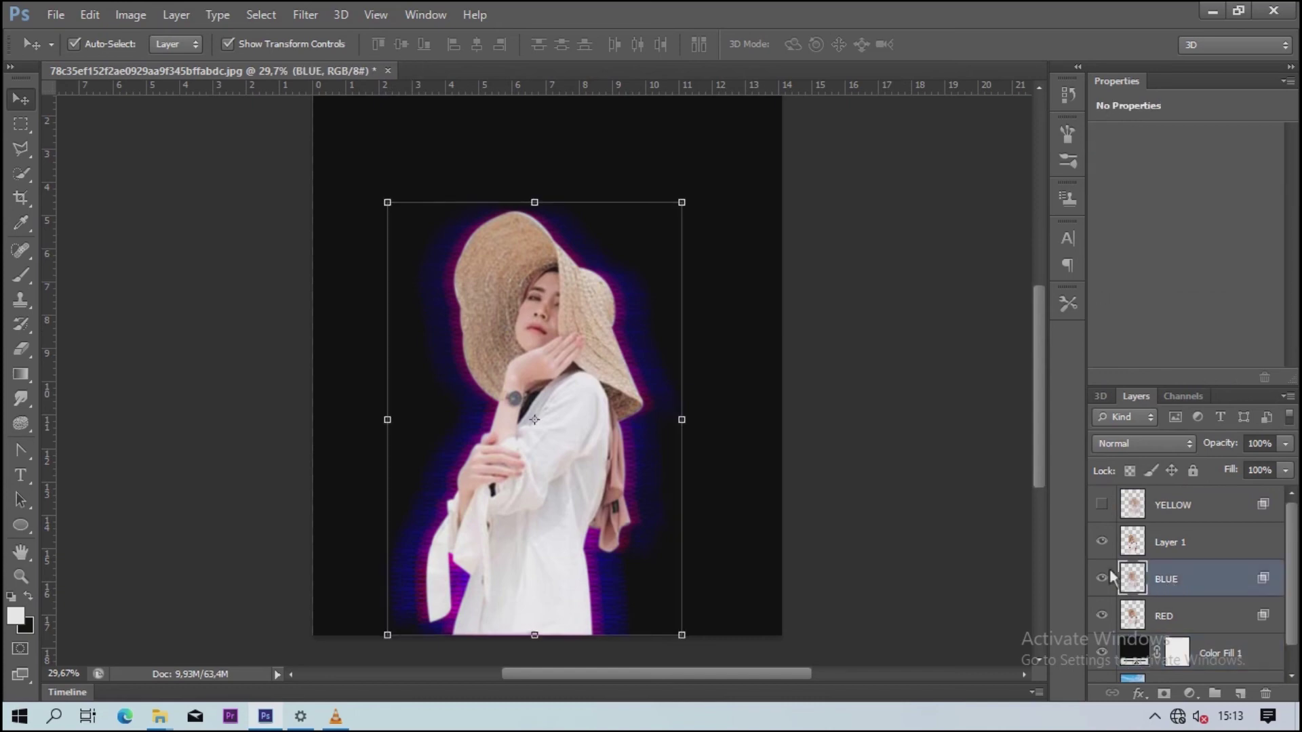
Step: Hide Layer 1 and BLUE, then shift the RED glow copy about 35 px right
{"action": "left_click_drag", "start_coordinate": [571, 418], "coordinate": [603, 422]}
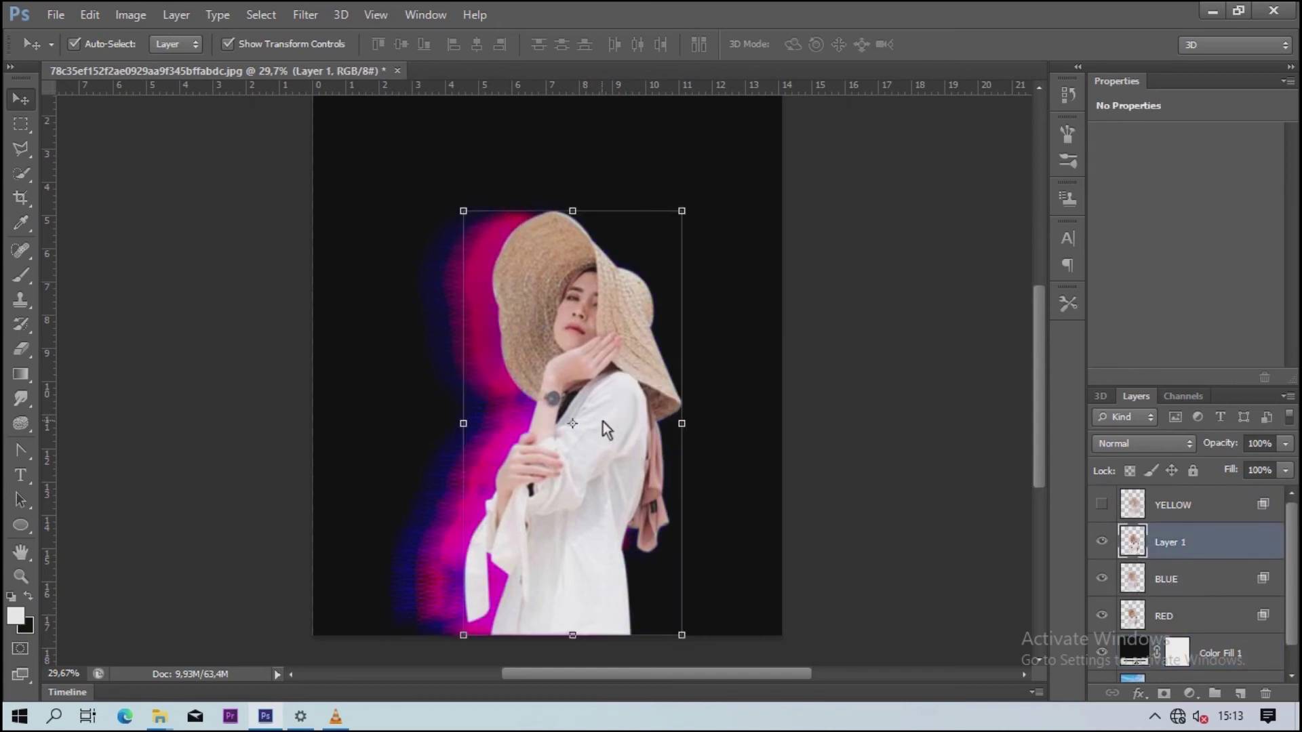
{"action": "key", "text": "ctrl+z"}
{"action": "left_click", "coordinate": [1102, 541]}
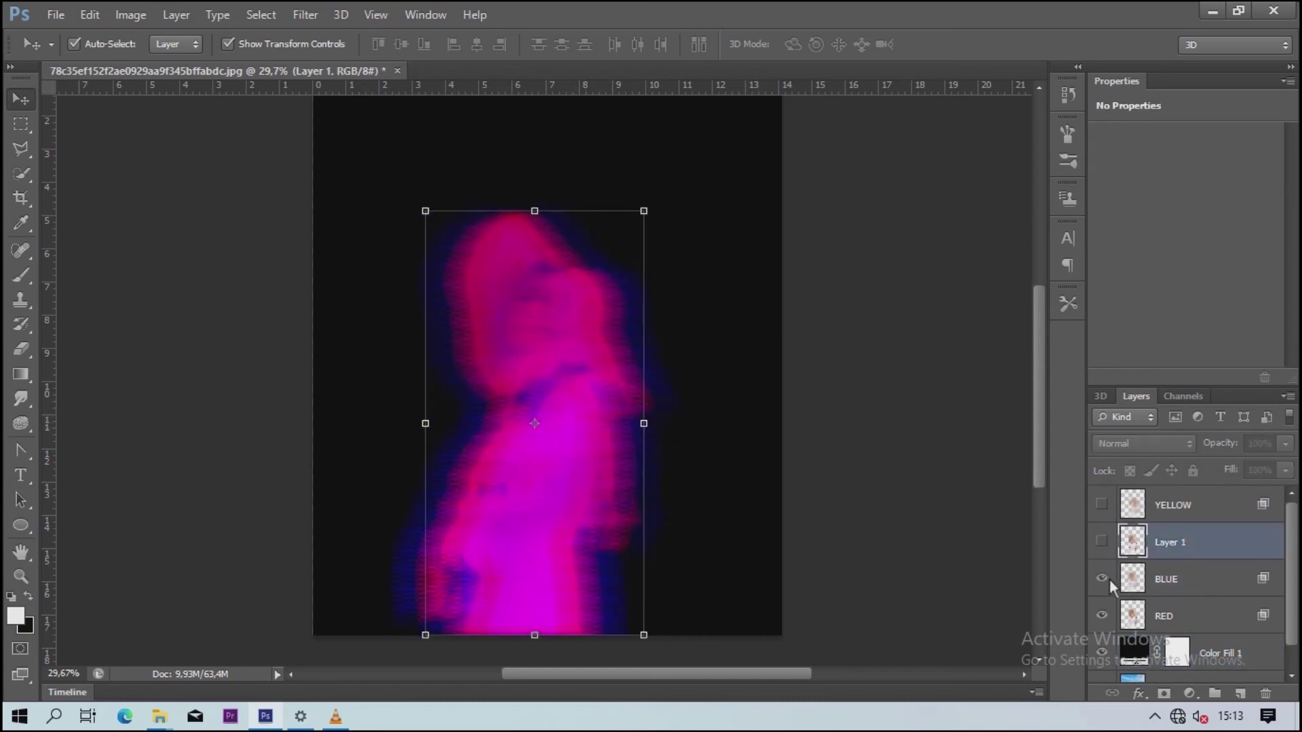
{"action": "left_click", "coordinate": [1103, 578]}
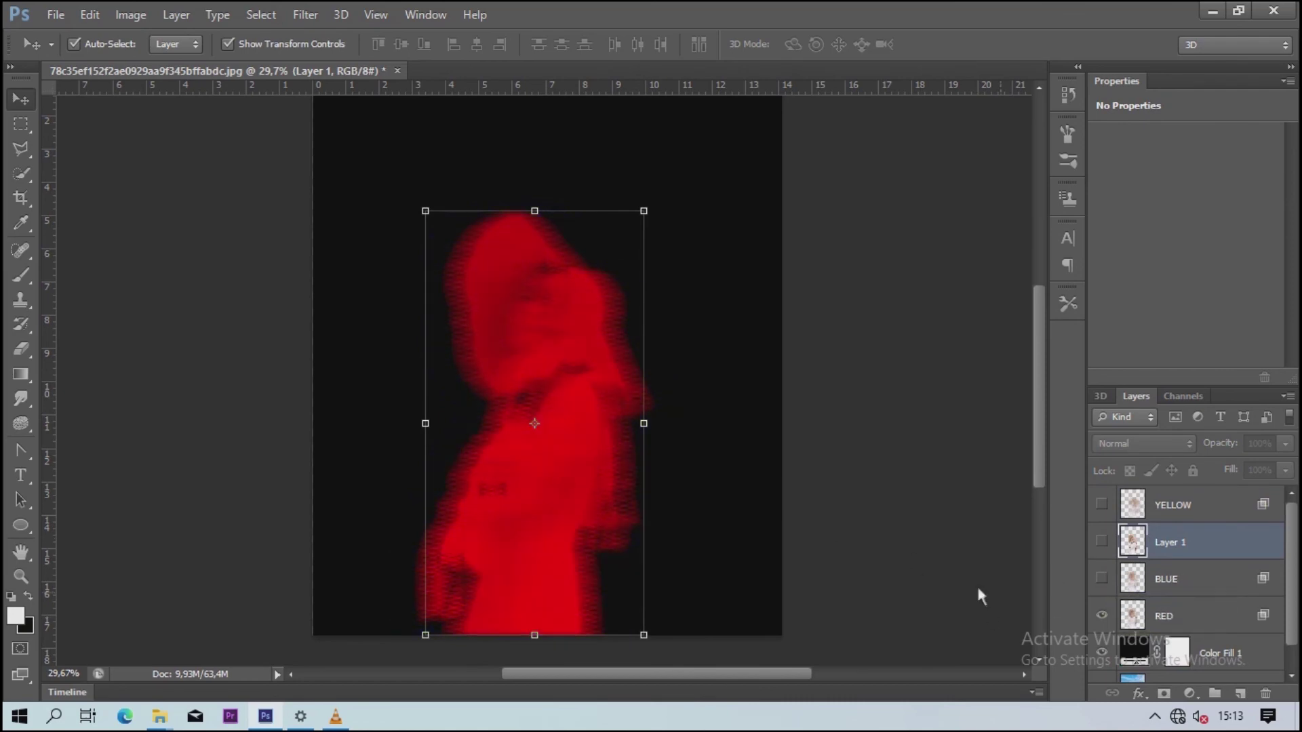
{"action": "left_click_drag", "start_coordinate": [535, 390], "coordinate": [557, 383]}
Step: Turn the BLUE, Layer 1 and YELLOW layers visible again
{"action": "left_click", "coordinate": [1176, 580]}
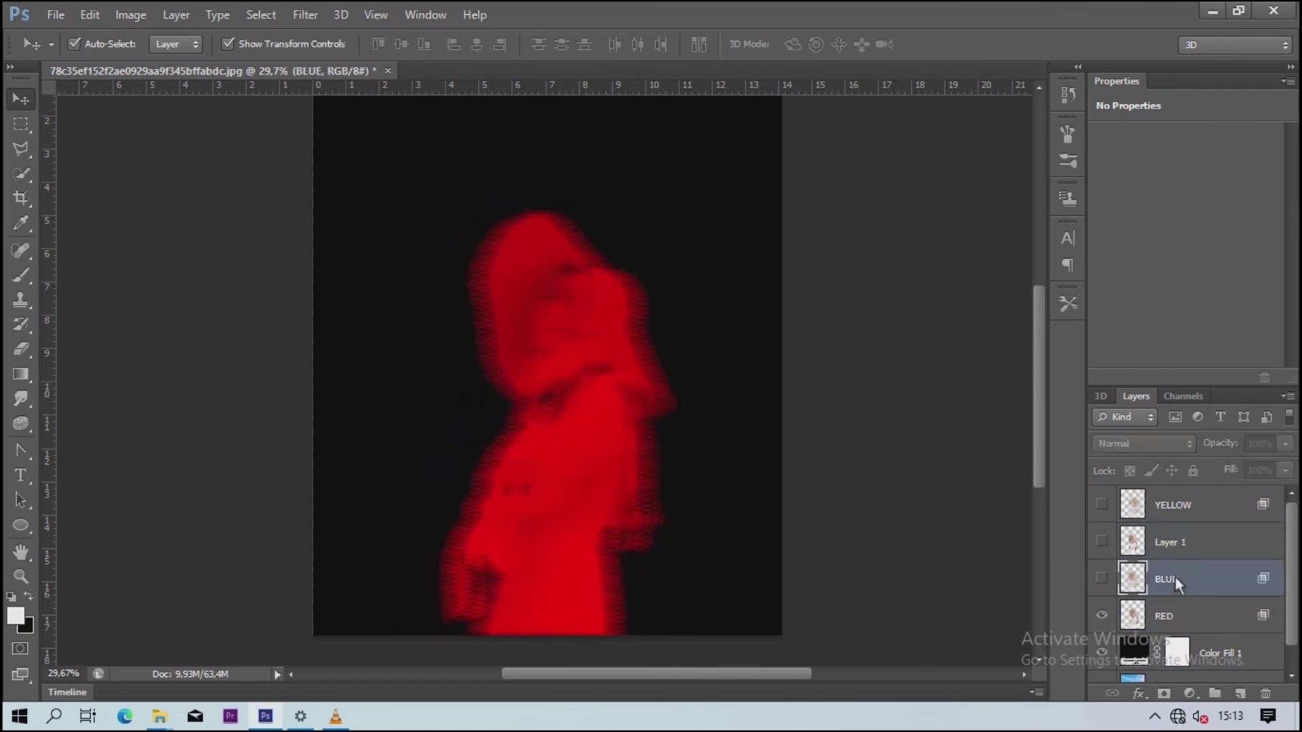
{"action": "left_click", "coordinate": [1102, 615]}
{"action": "left_click", "coordinate": [1102, 577]}
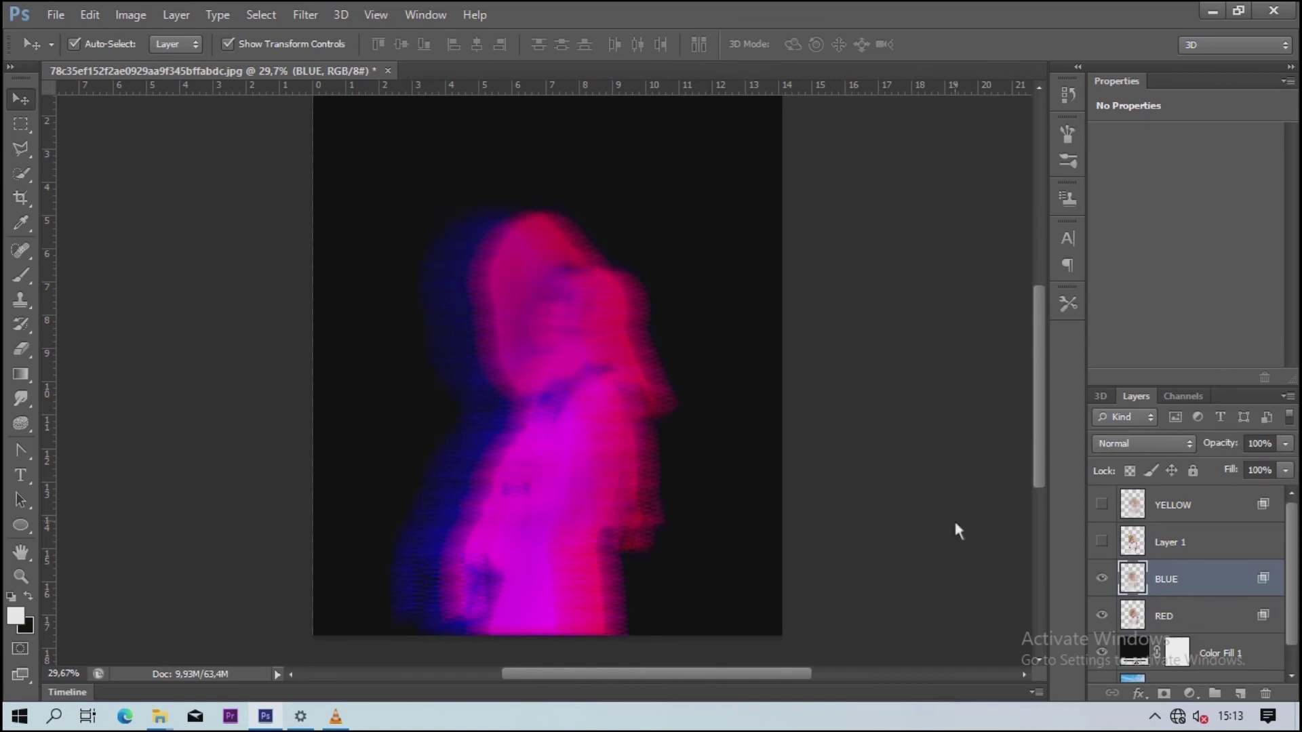
{"action": "left_click", "coordinate": [1102, 542]}
{"action": "left_click", "coordinate": [1101, 505]}
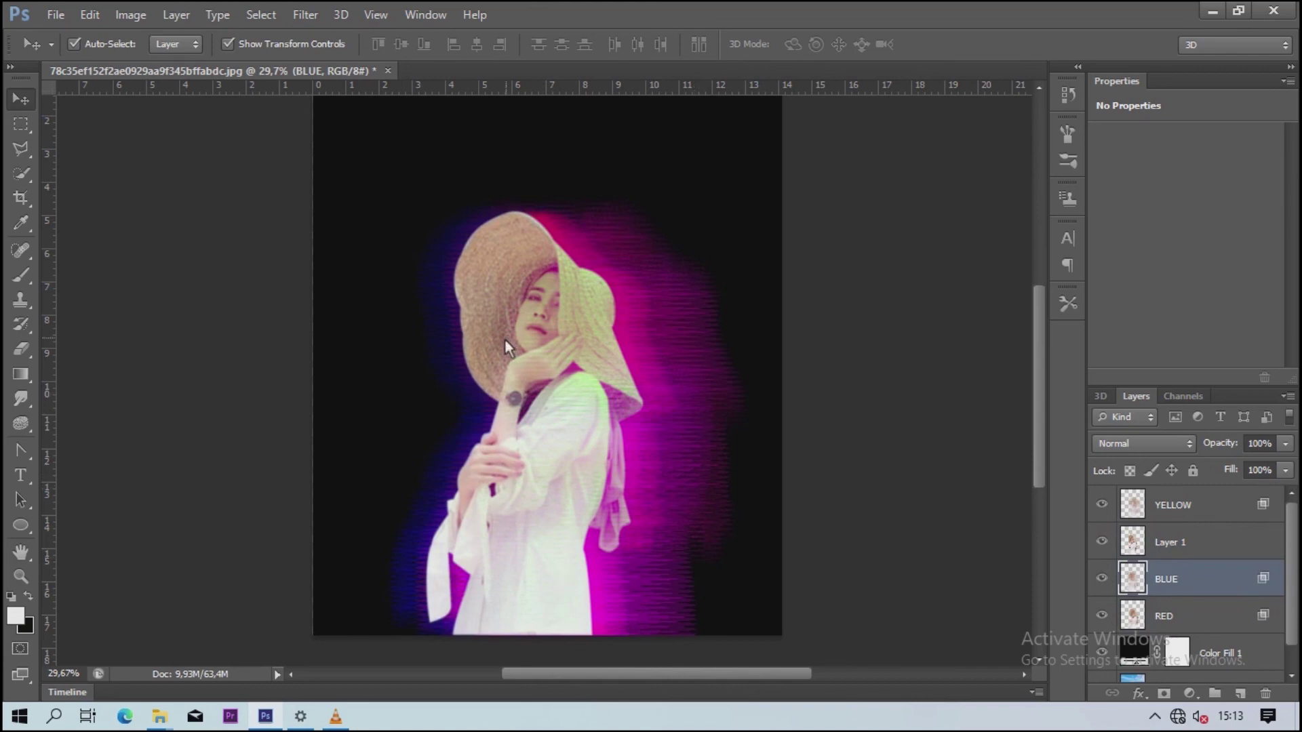
{"action": "left_click", "coordinate": [50, 16]}
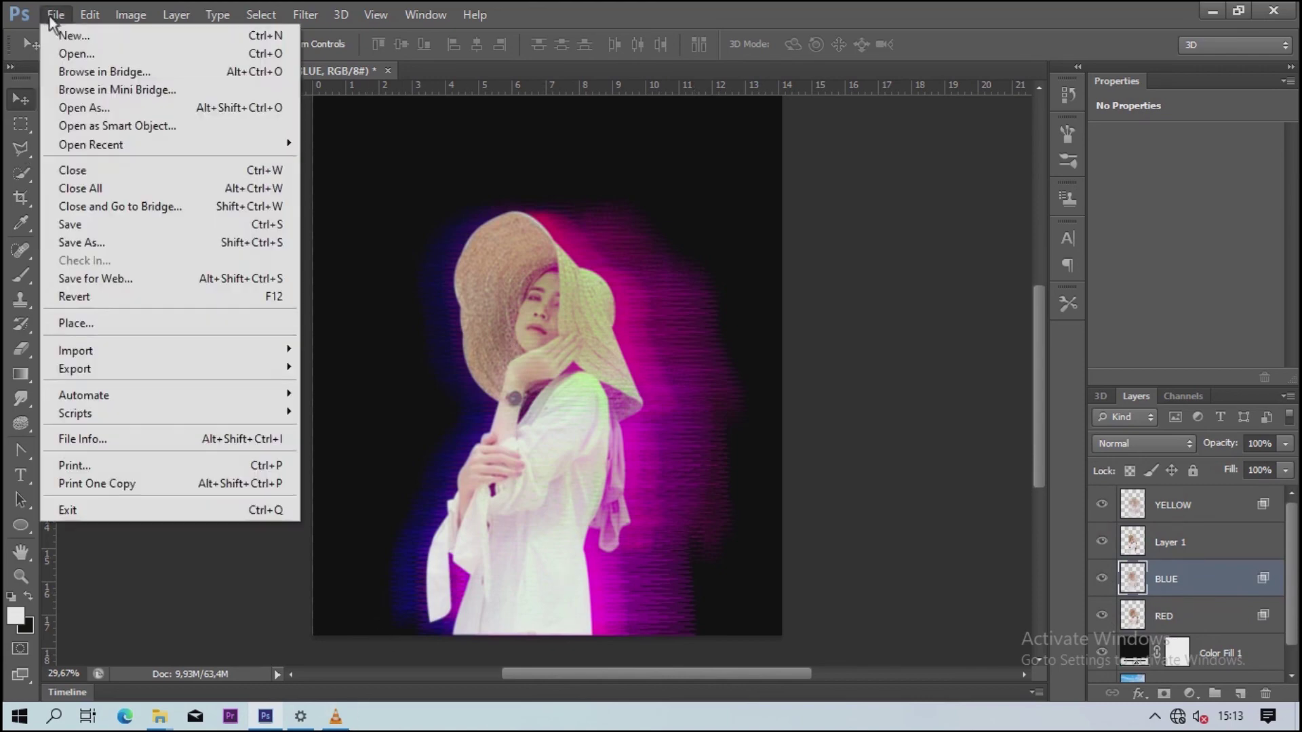
Step: Save the image as a JPEG copy named EDITAN with Save As
{"action": "left_click", "coordinate": [84, 242]}
{"action": "scroll", "coordinate": [958, 337], "scroll_direction": "down", "scroll_amount": 2}
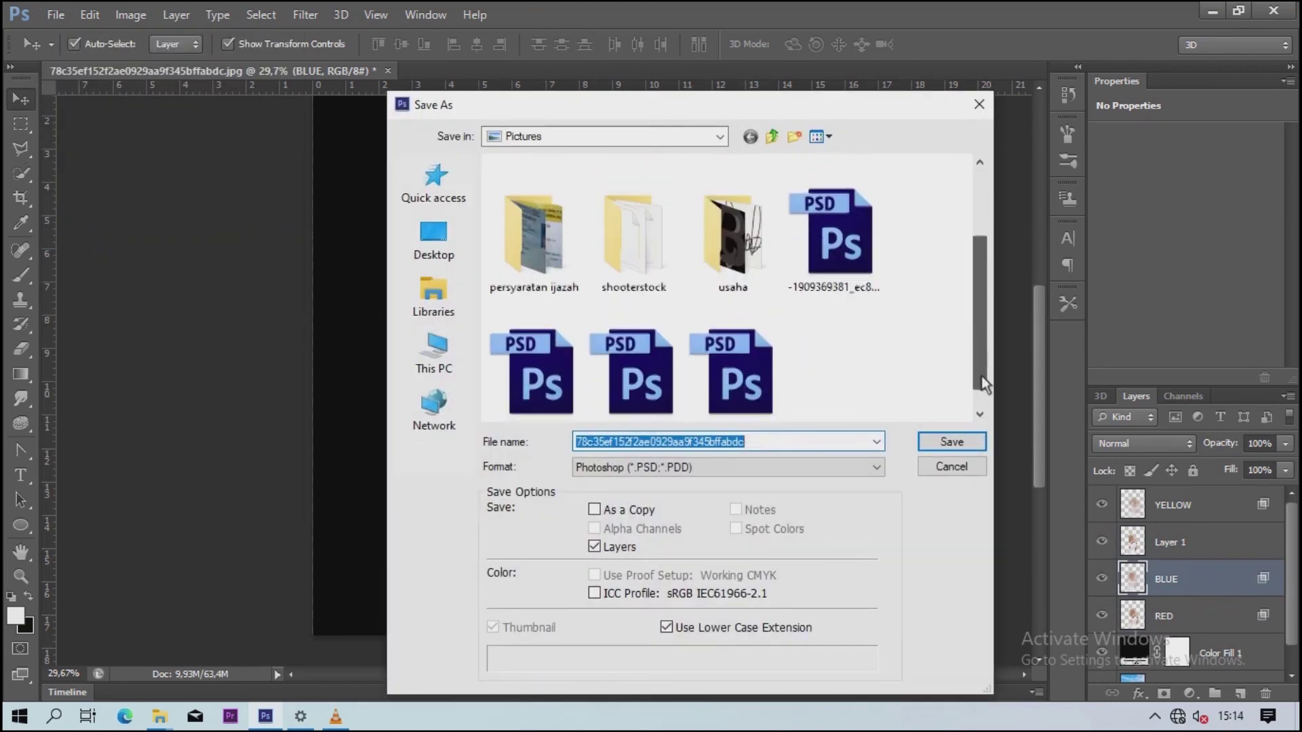
{"action": "left_click", "coordinate": [741, 468]}
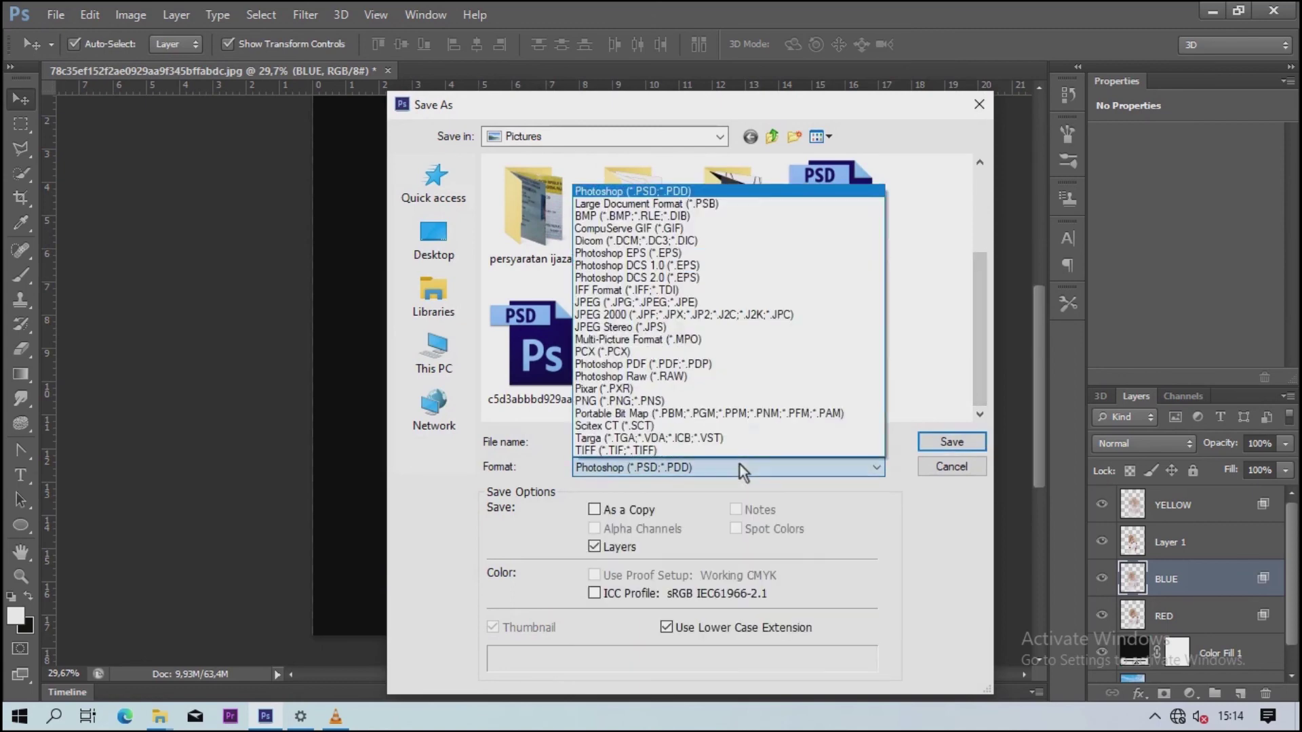
{"action": "left_click", "coordinate": [668, 304]}
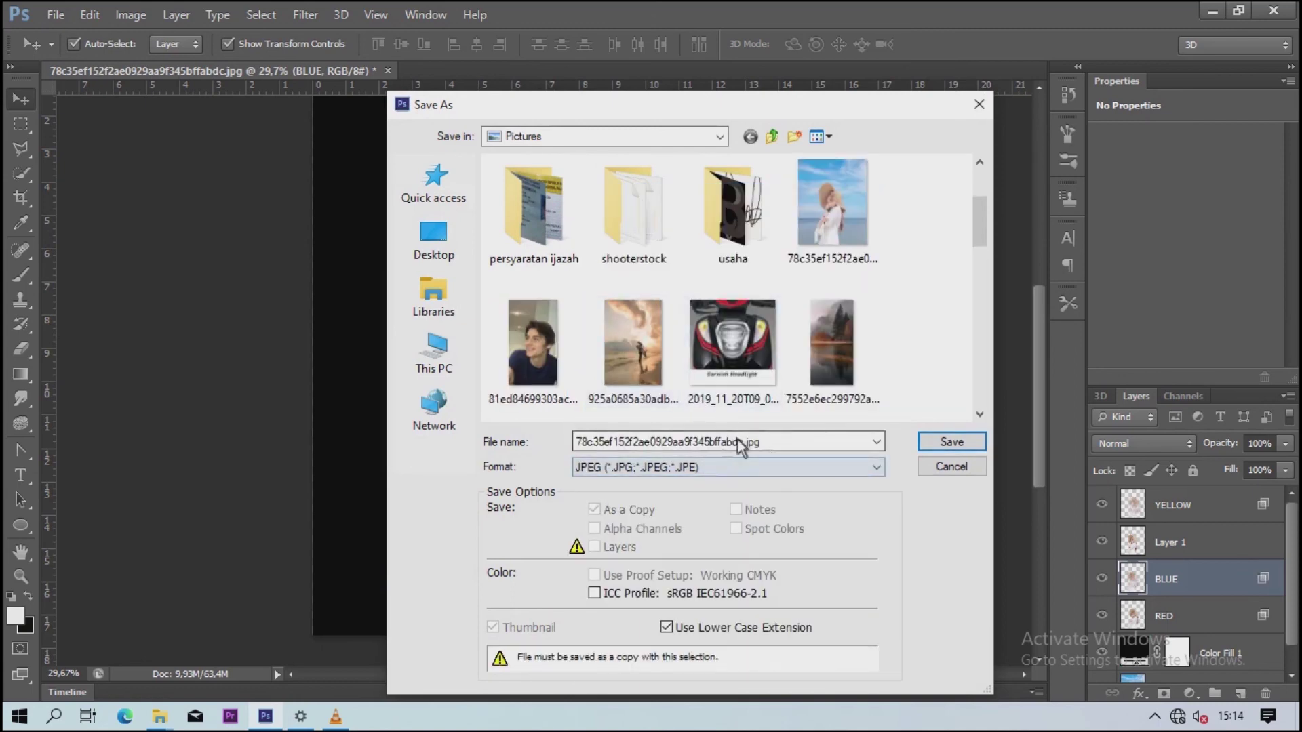
{"action": "type", "text": "EDITAN"}
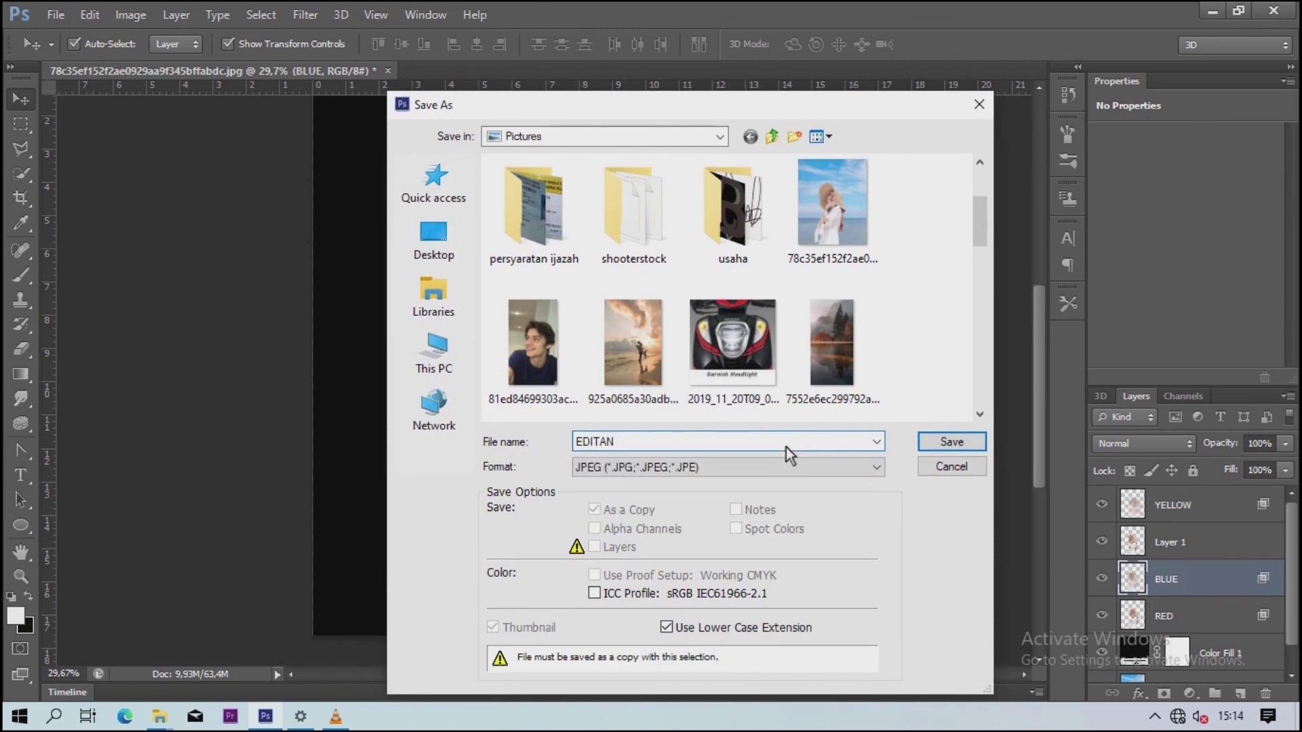
{"action": "left_click", "coordinate": [950, 441]}
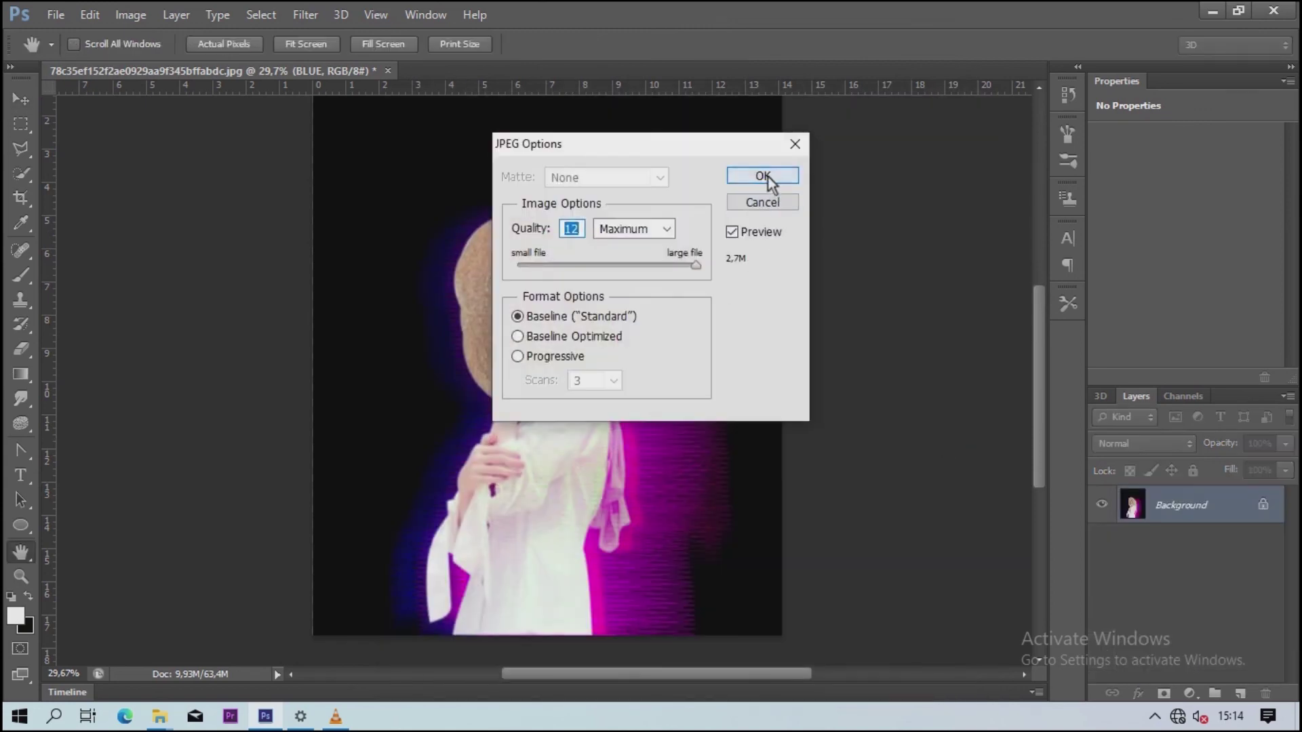